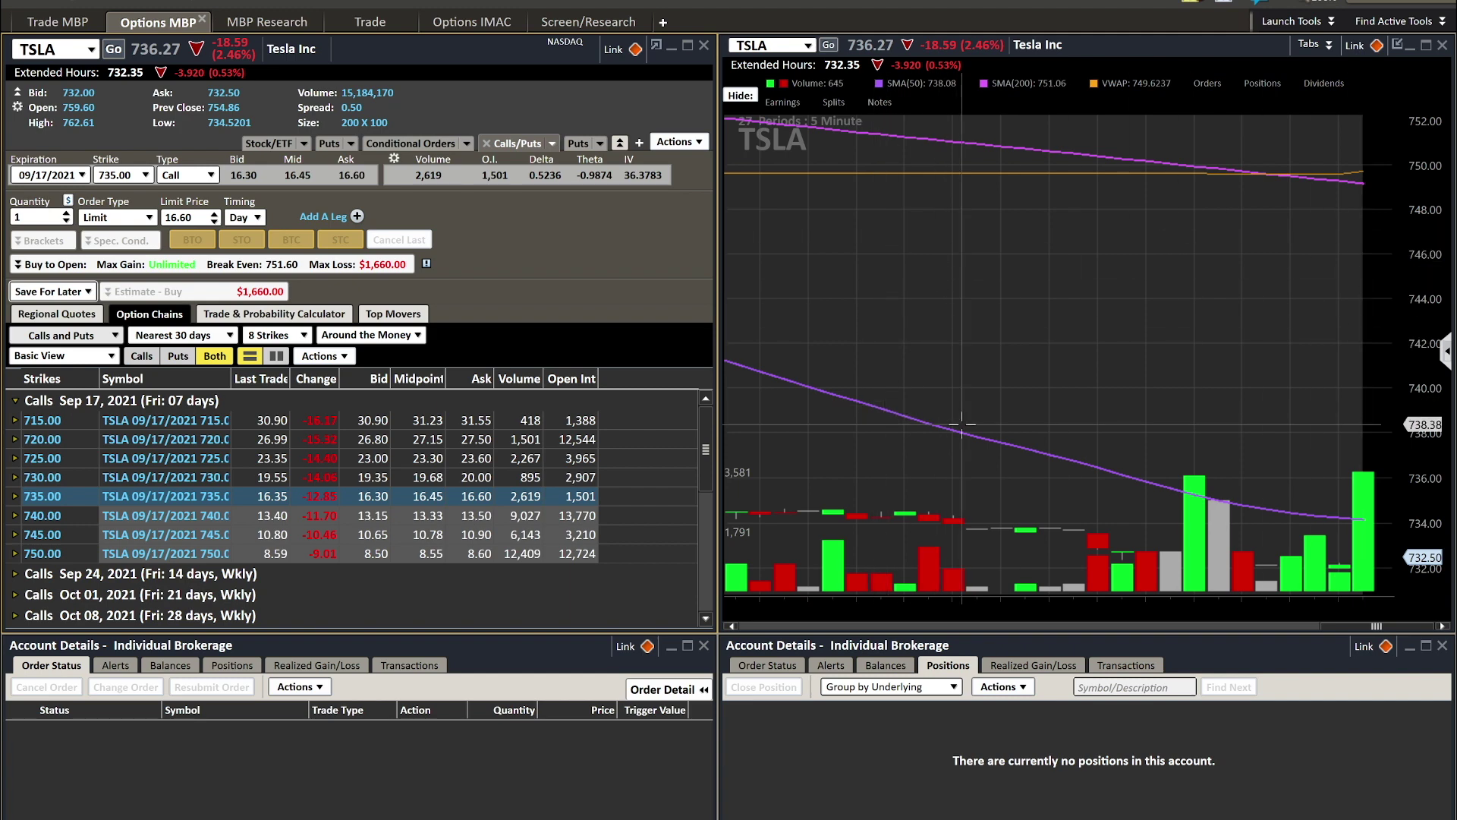
Switch to the Trade MBP stock page with TSLA market depth, then back to the options page.
left_click(82, 21)
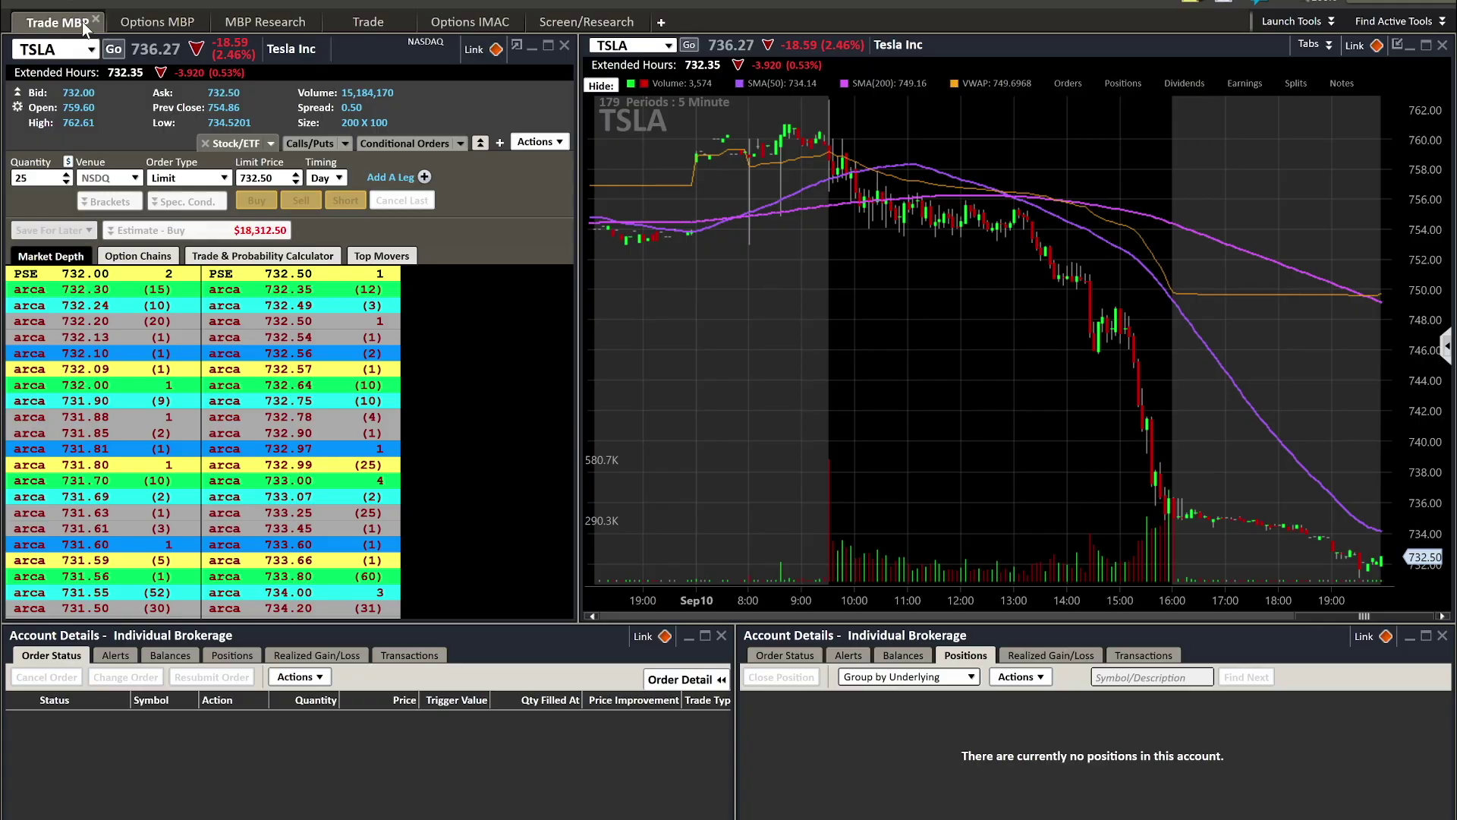
left_click(165, 21)
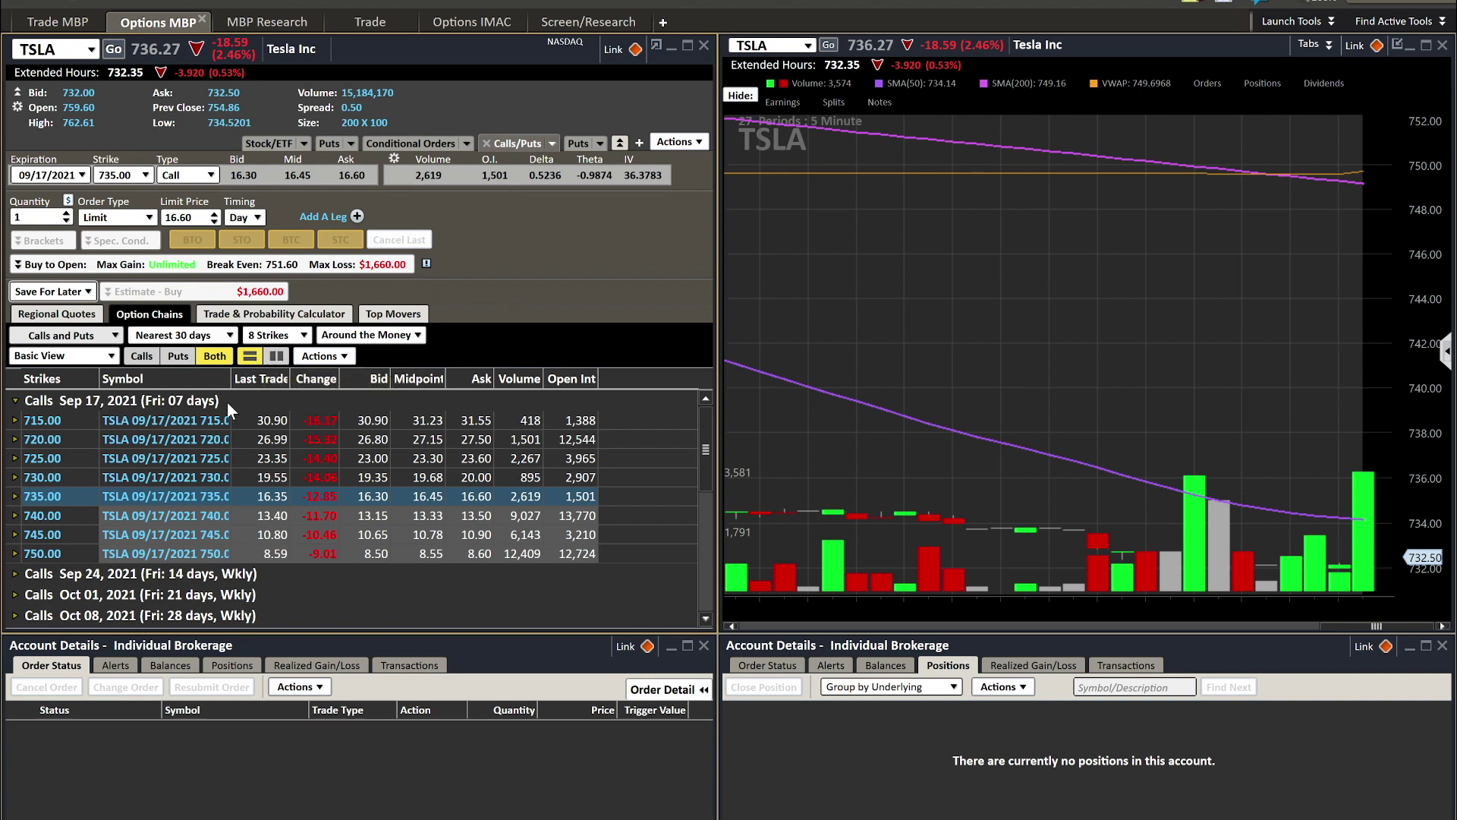
Lay out the TSLA option chain with calls and puts side by side.
left_click(275, 361)
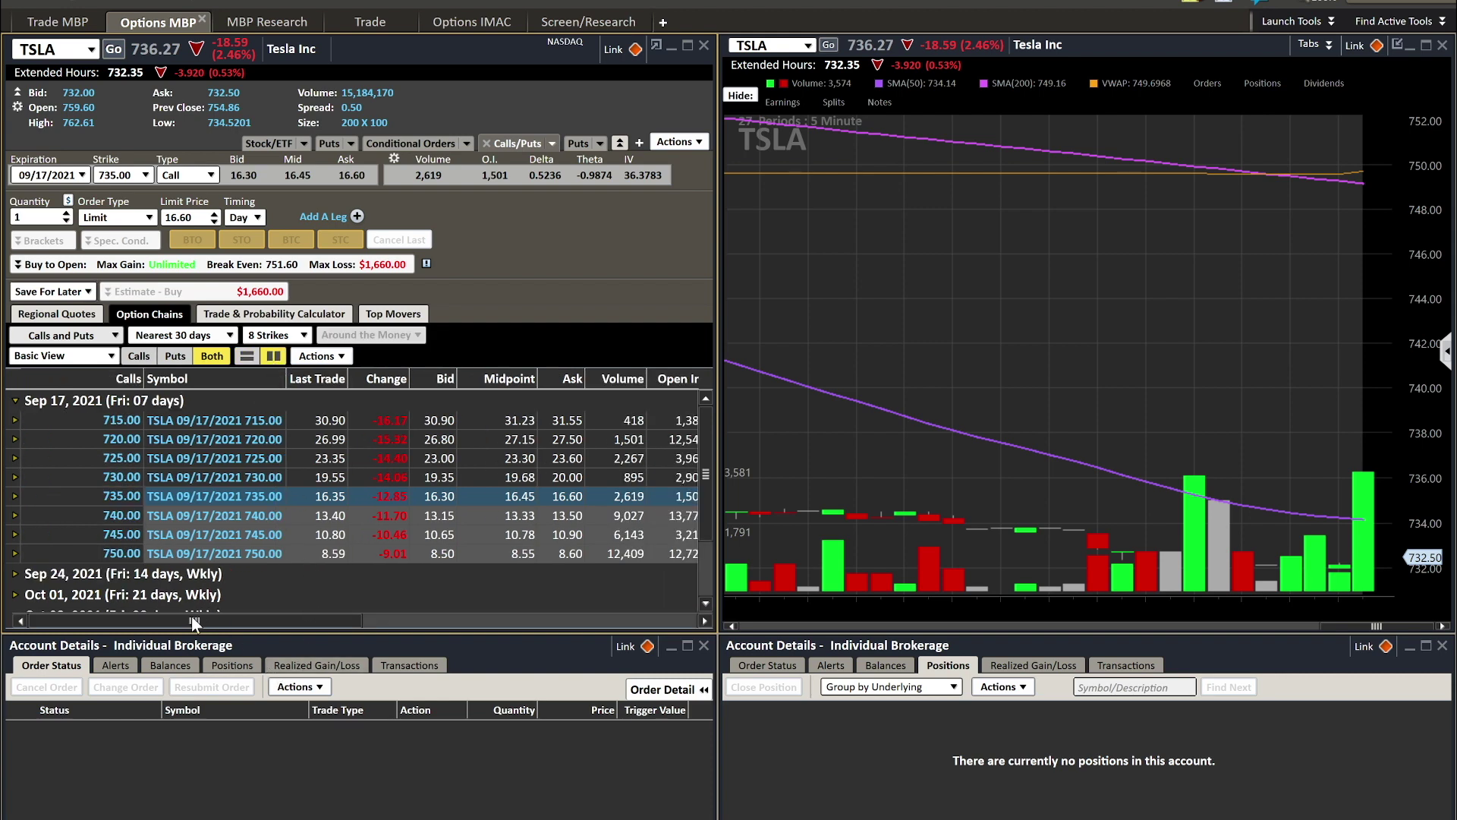
Scroll across the call and put columns, then restore the stacked list grouped by Sep 17–Oct 08 expirations.
left_click_drag(195, 622, 179, 443)
left_click_drag(238, 617, 376, 588)
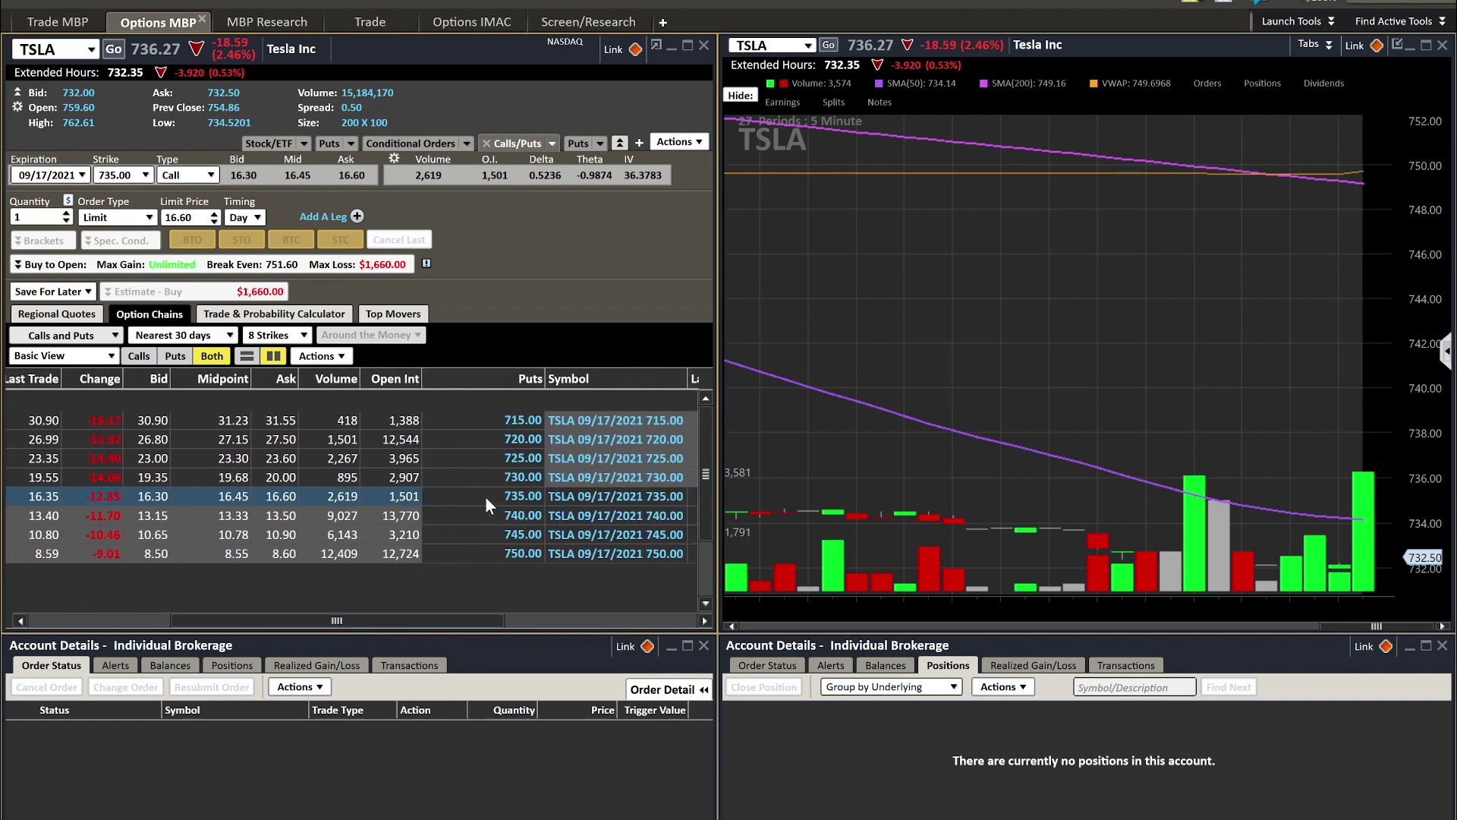
left_click_drag(432, 605, 130, 507)
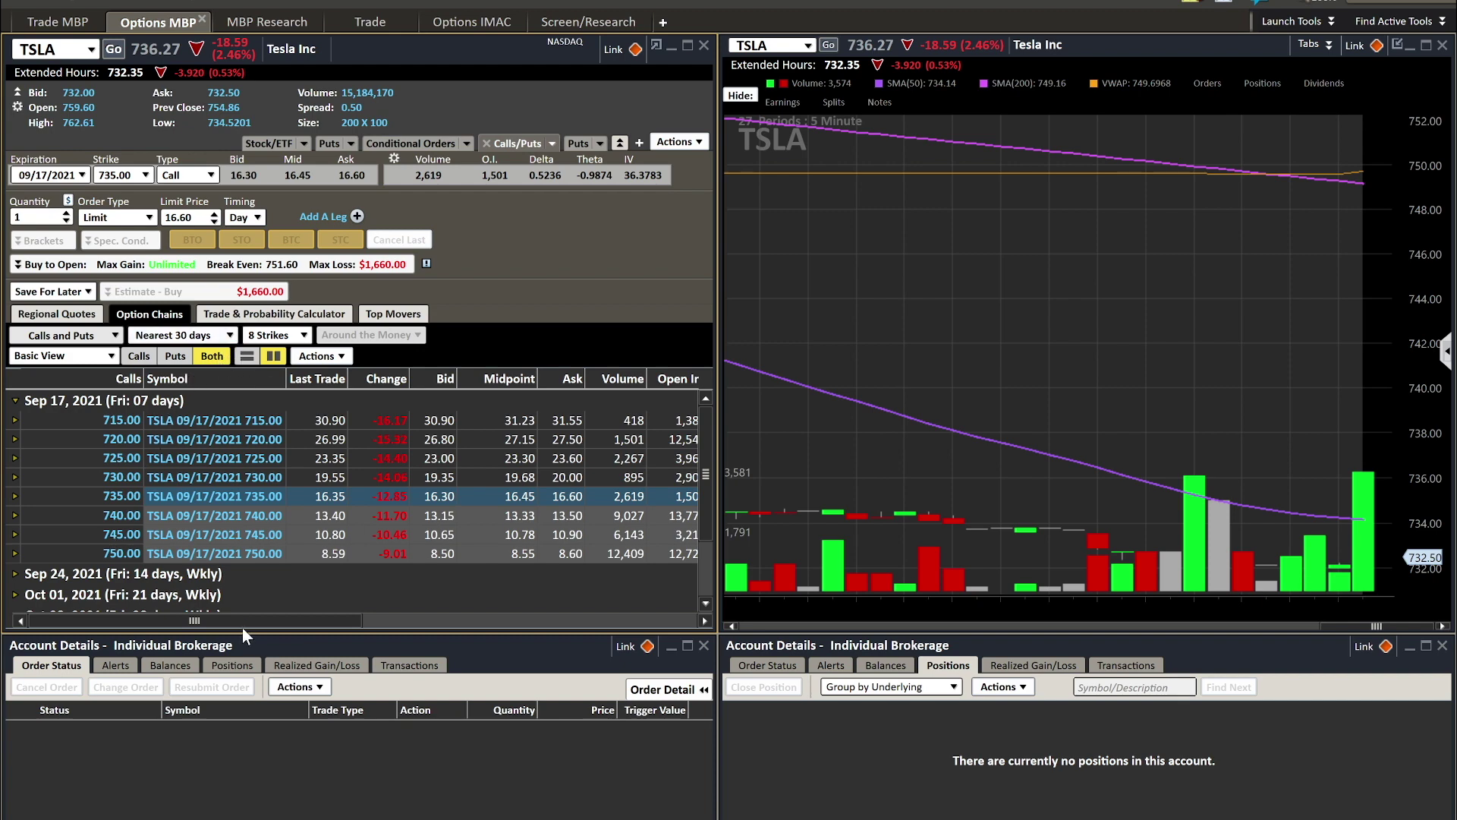
left_click_drag(240, 624, 139, 613)
left_click(246, 356)
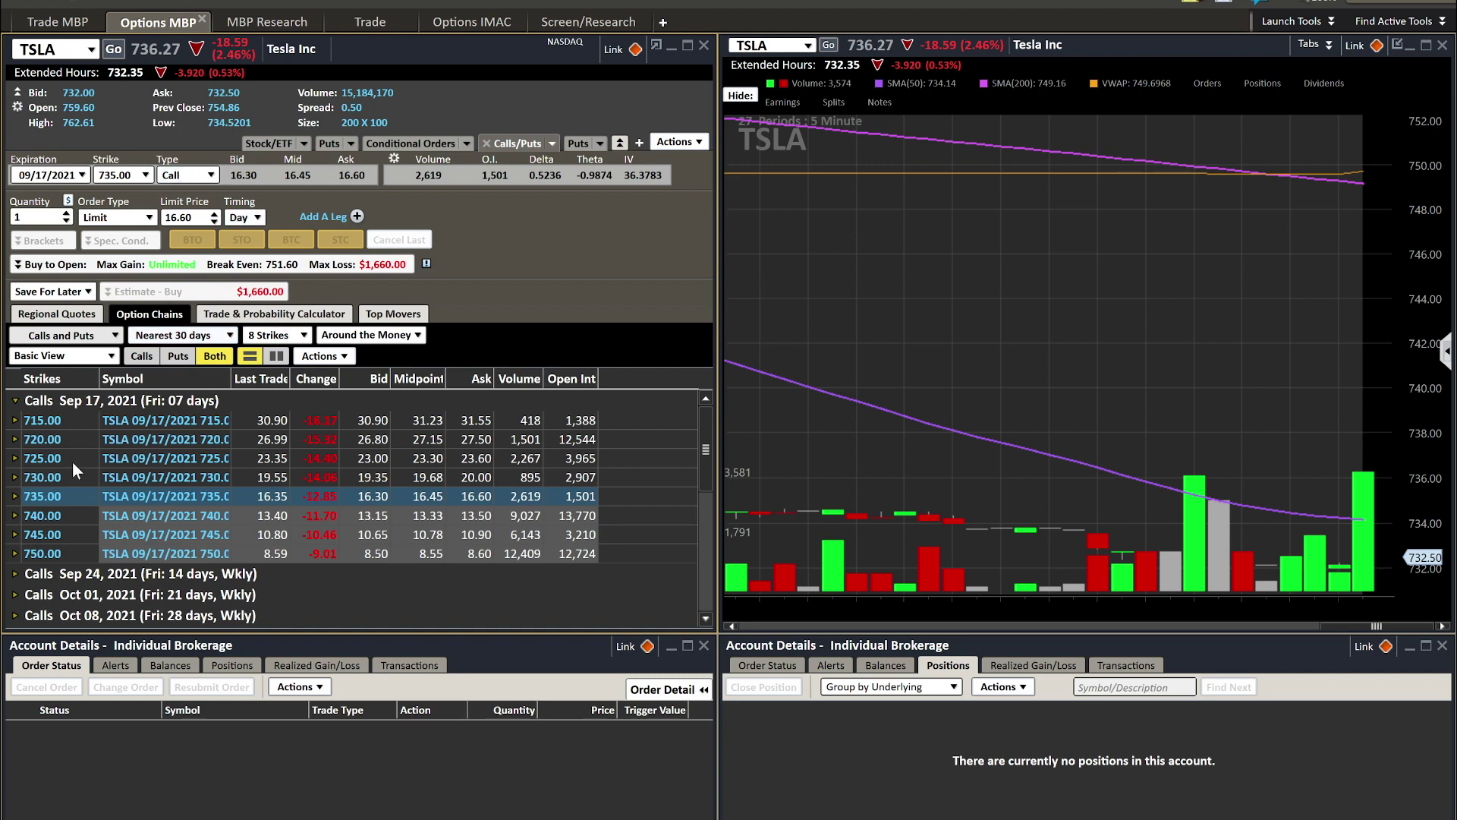
scroll(71, 463, "down", 5)
Filter to Calls, then Puts to load the 09/17 730 Put at 13.75, then show Both.
scroll(71, 466, "up", 5)
left_click(139, 357)
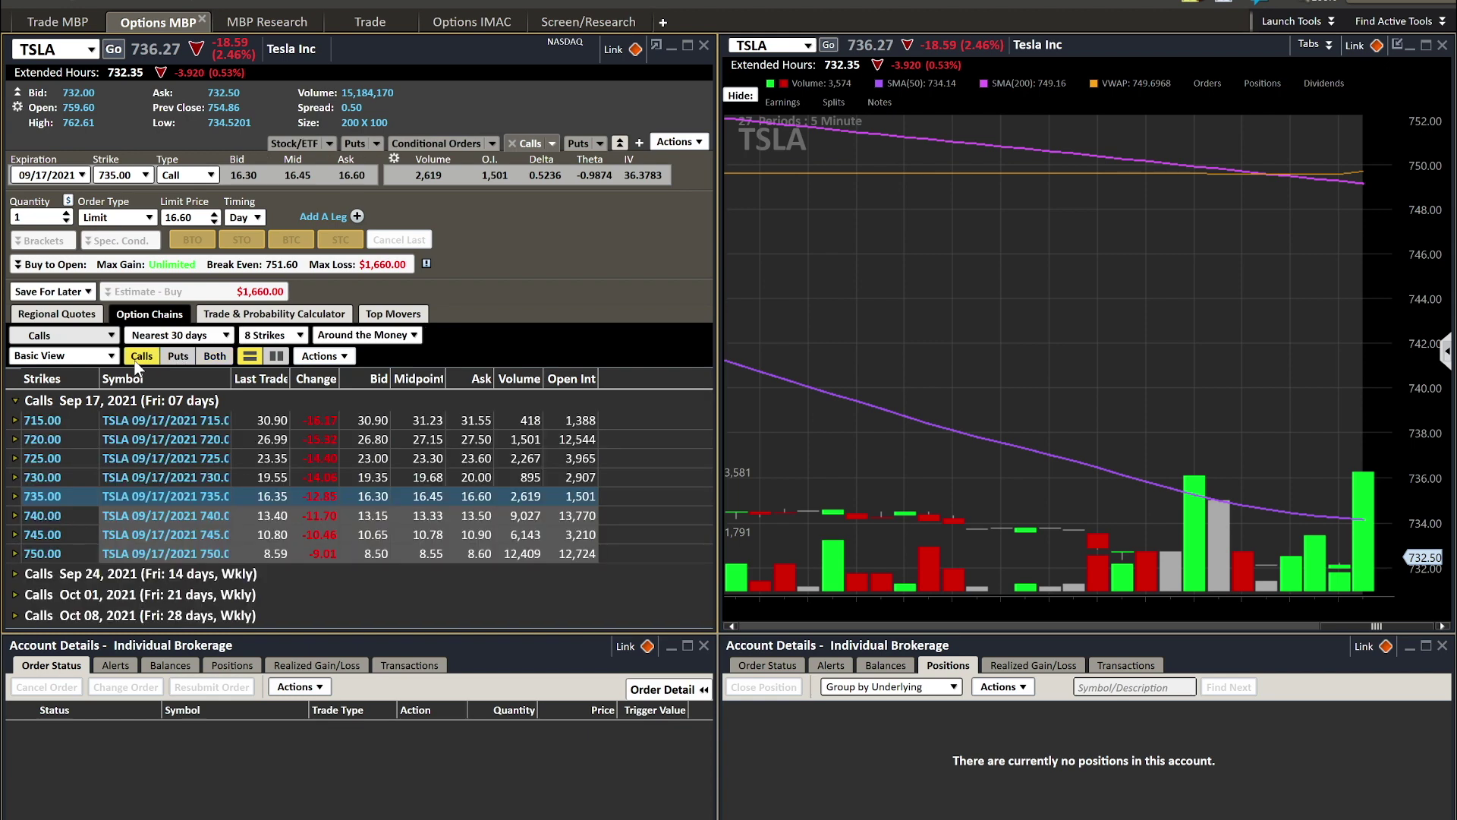
left_click(181, 359)
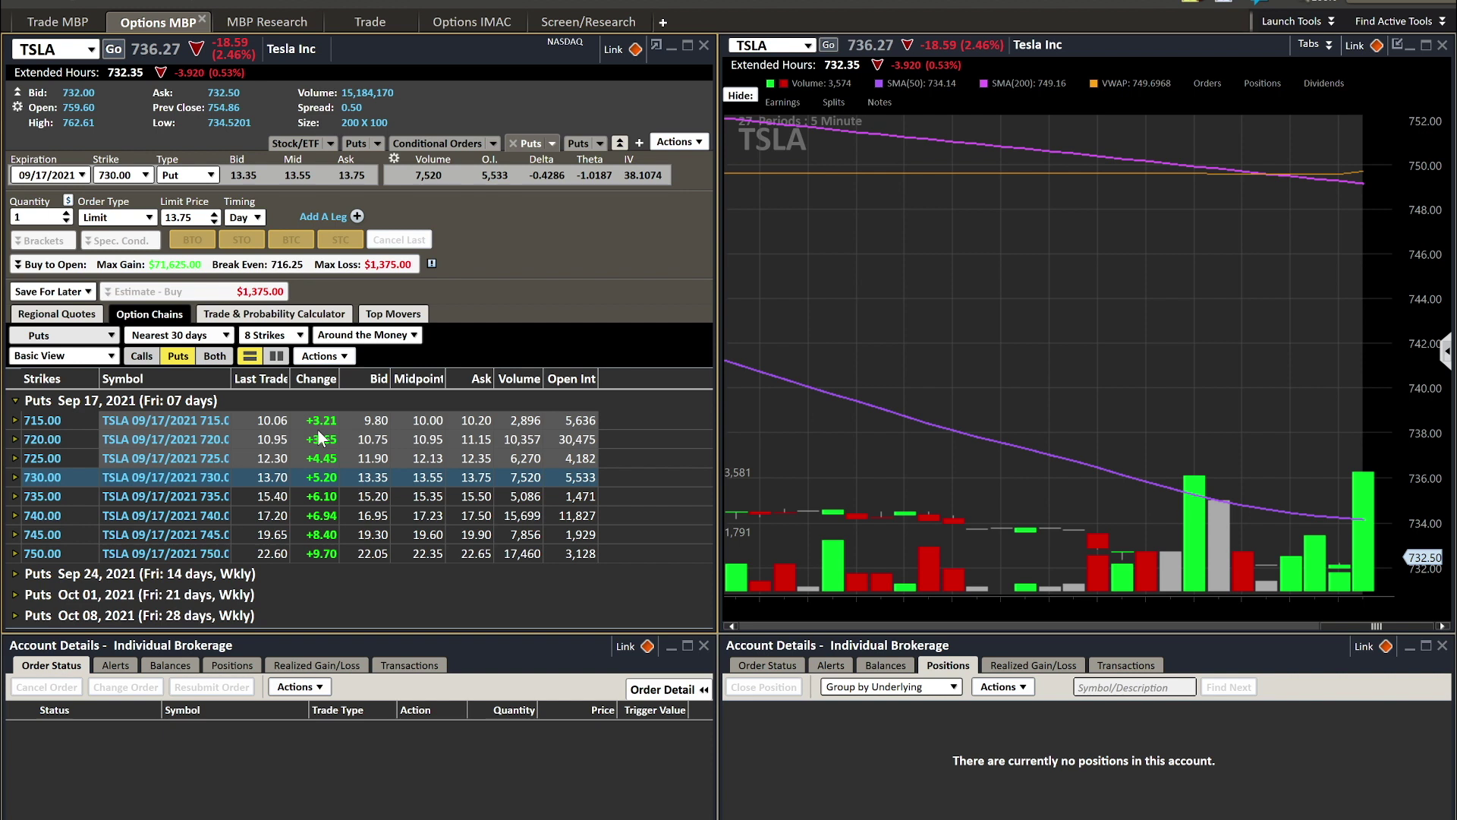
left_click(214, 356)
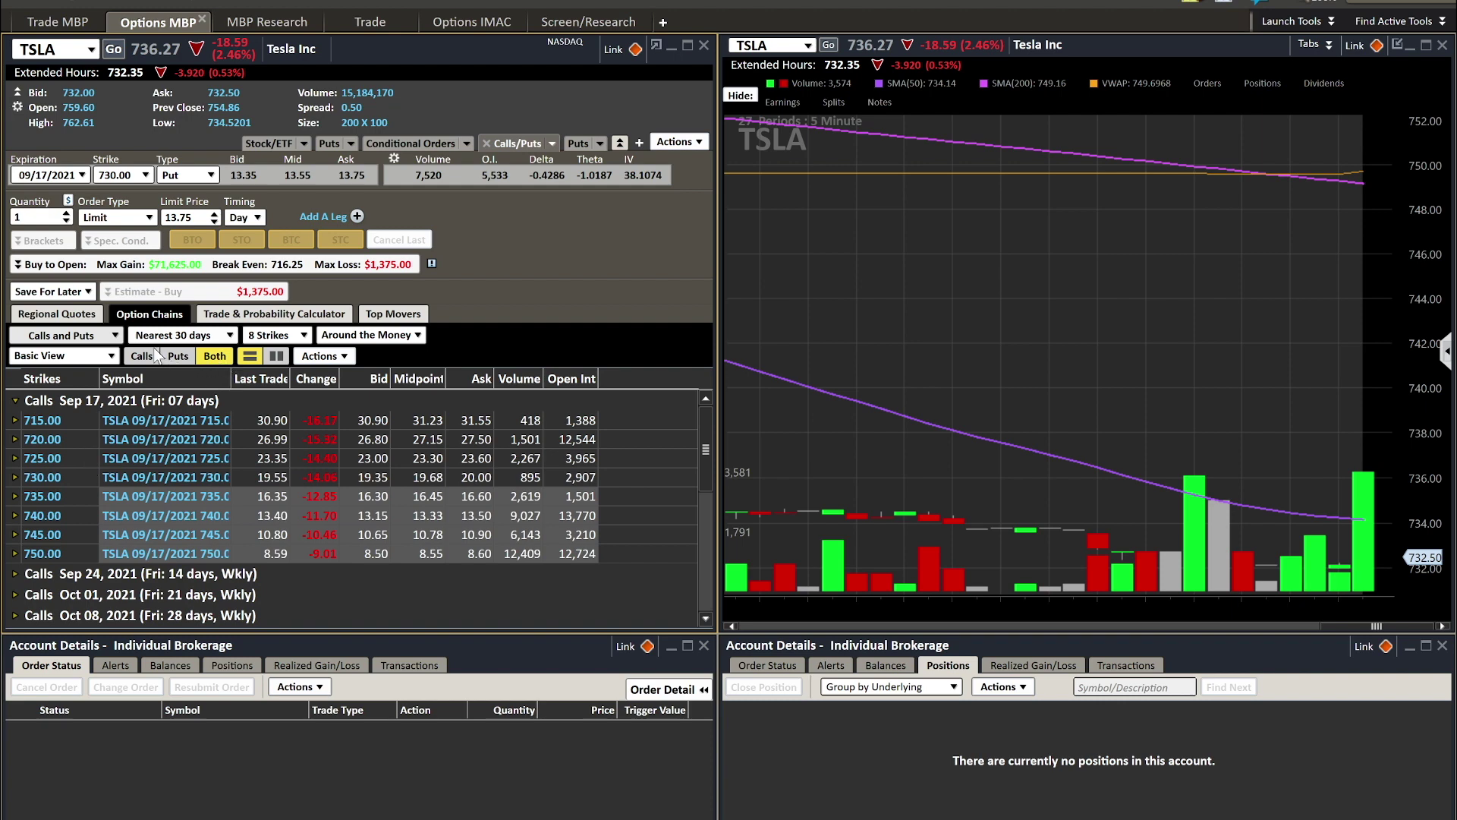
left_click(98, 338)
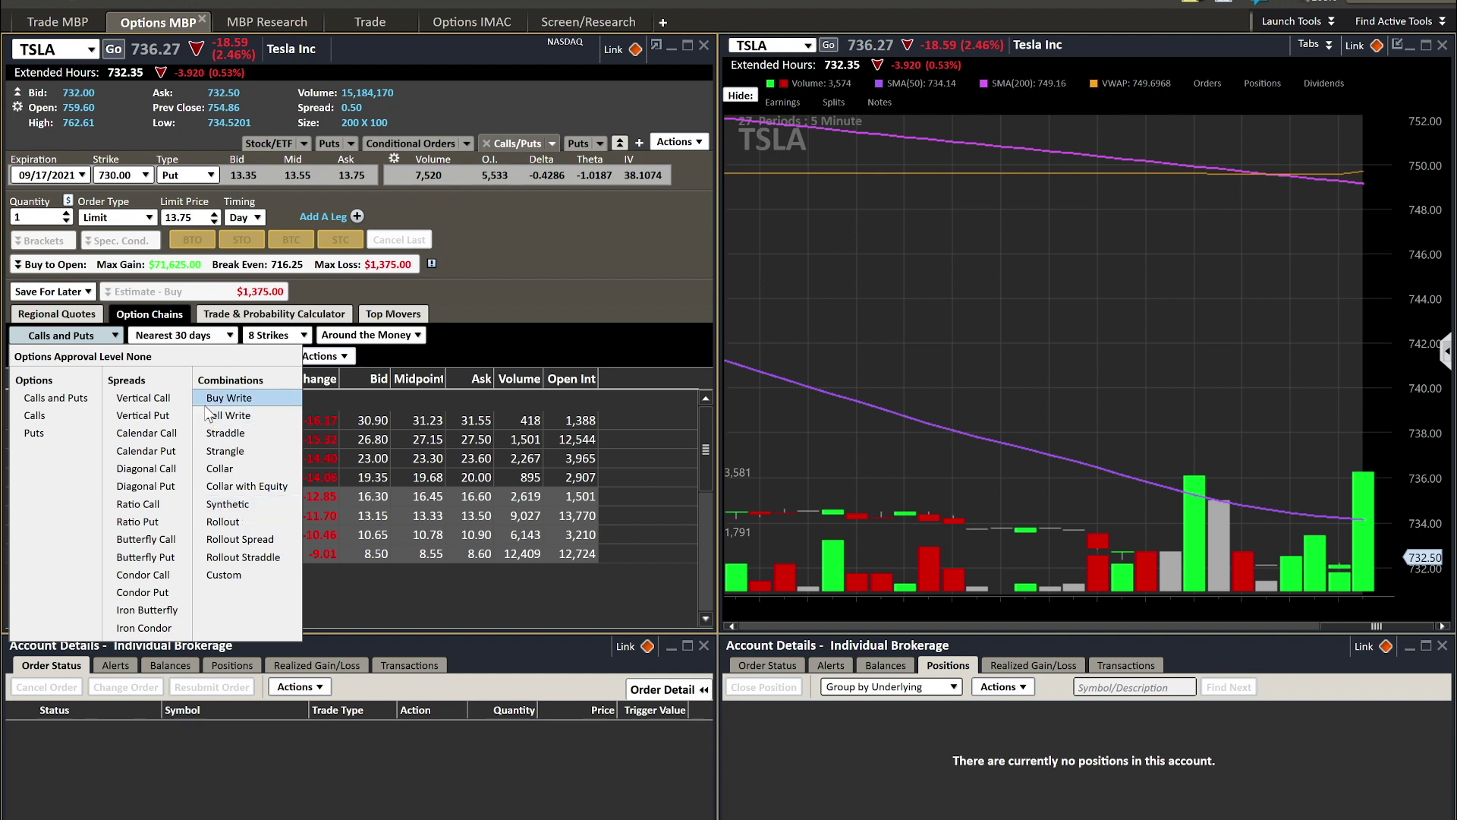
left_click(123, 336)
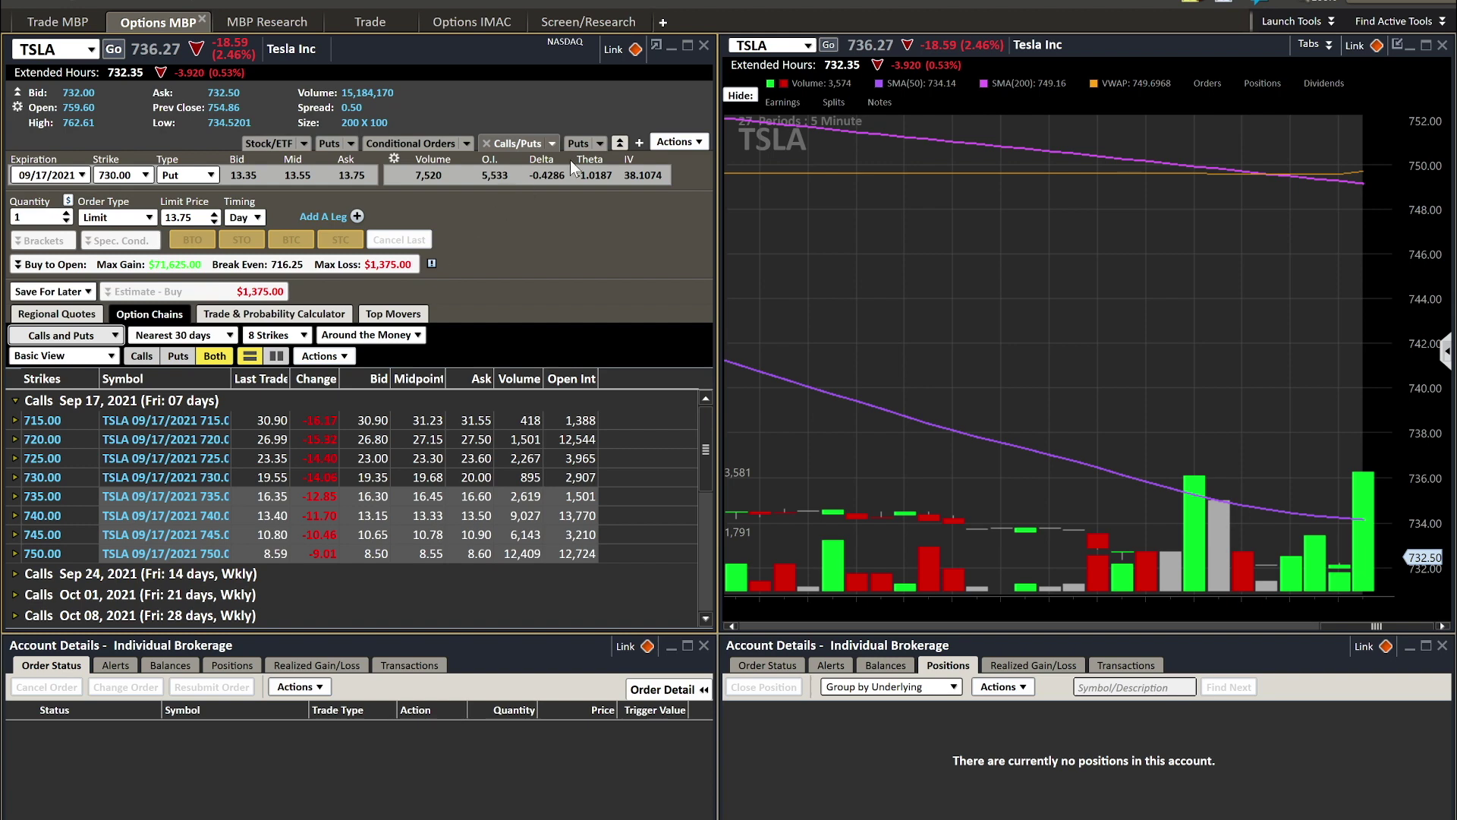
left_click(640, 143)
Try 2 and 0 contracts, leave the 730 Put order at 1, and expand the Buy to Open choices.
left_click(67, 213)
left_click(66, 221)
left_click(66, 214)
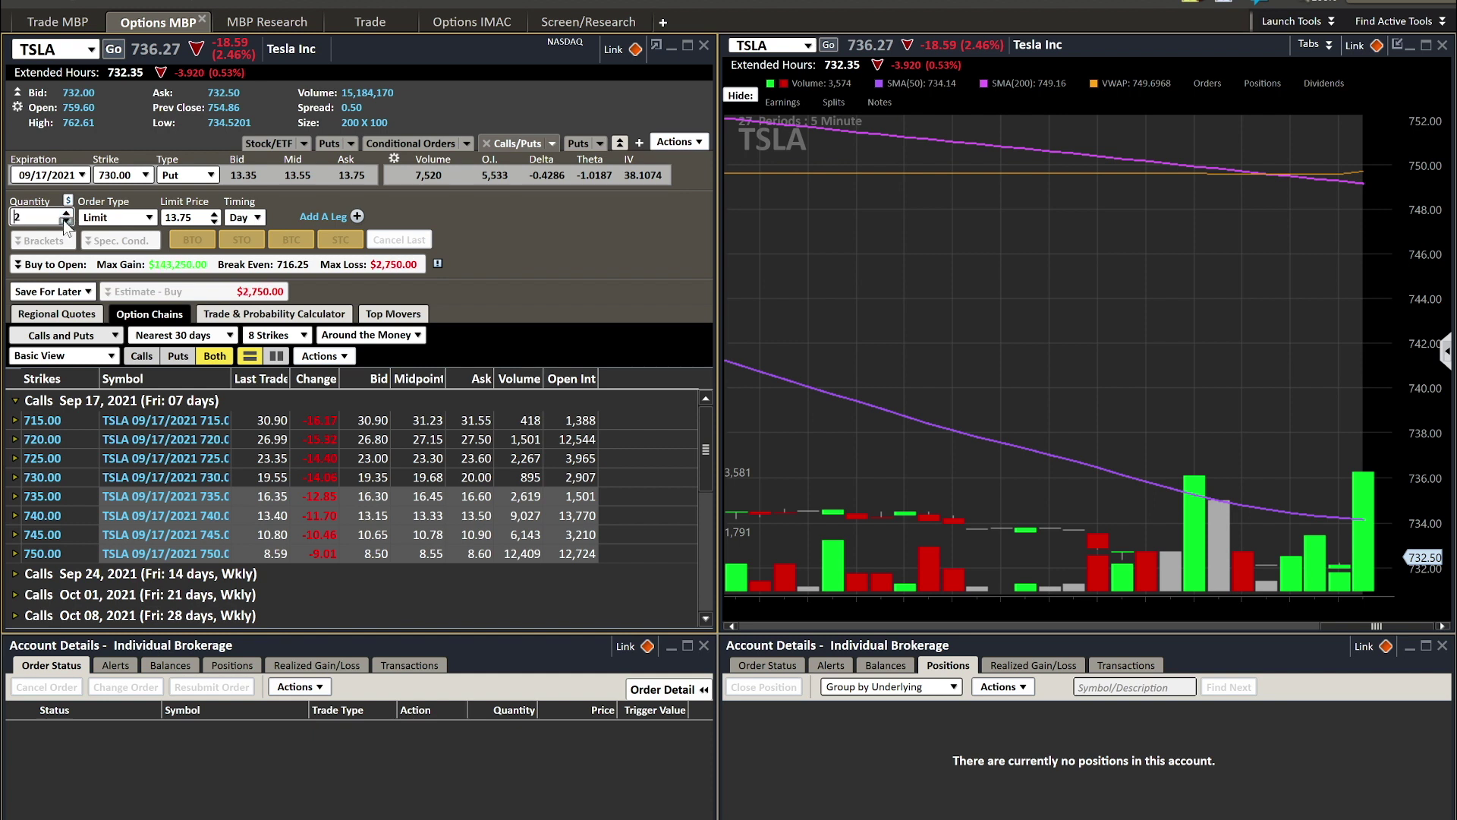
left_click(66, 221)
left_click(66, 221)
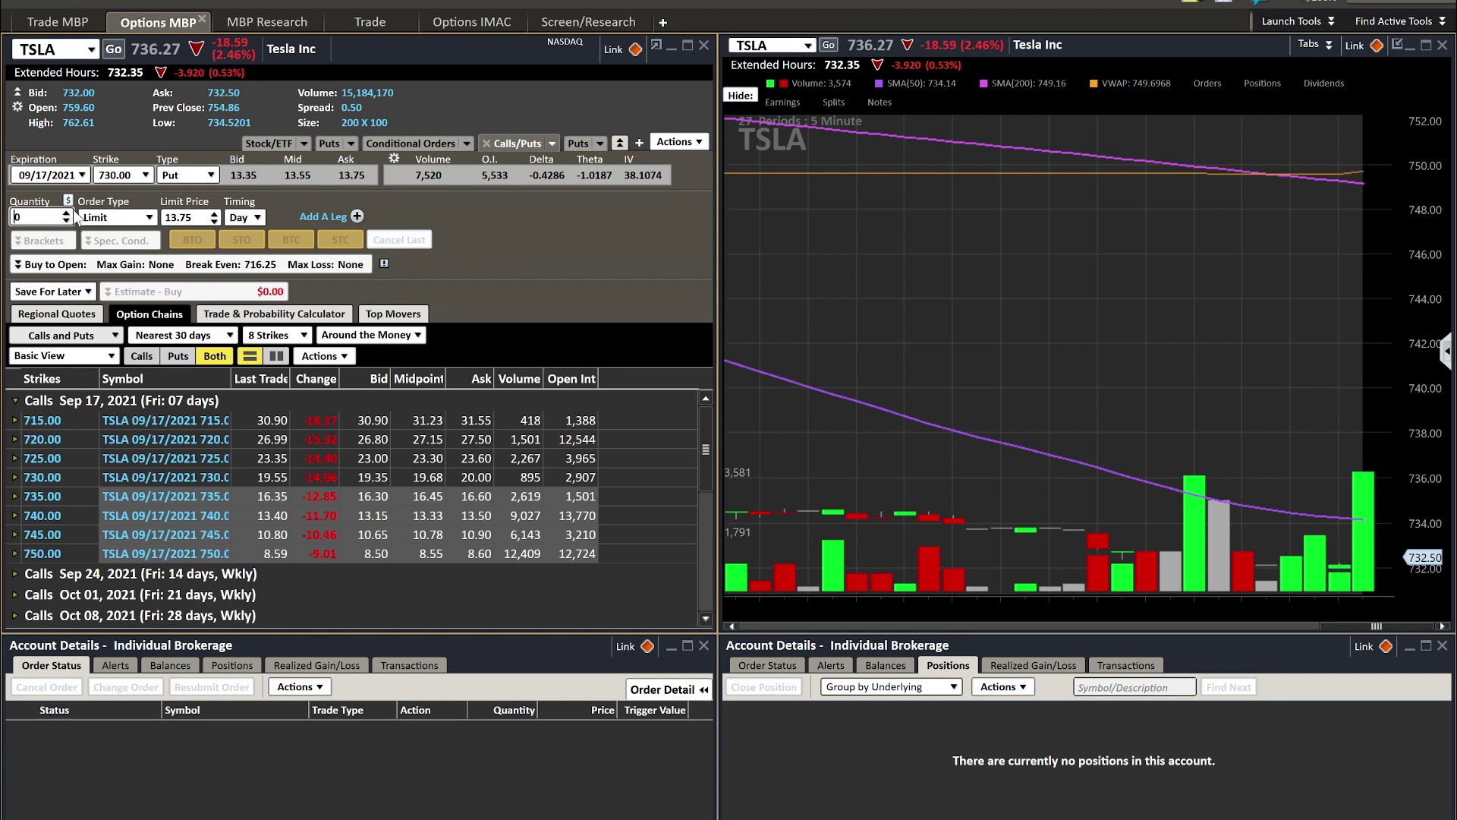
left_click(68, 213)
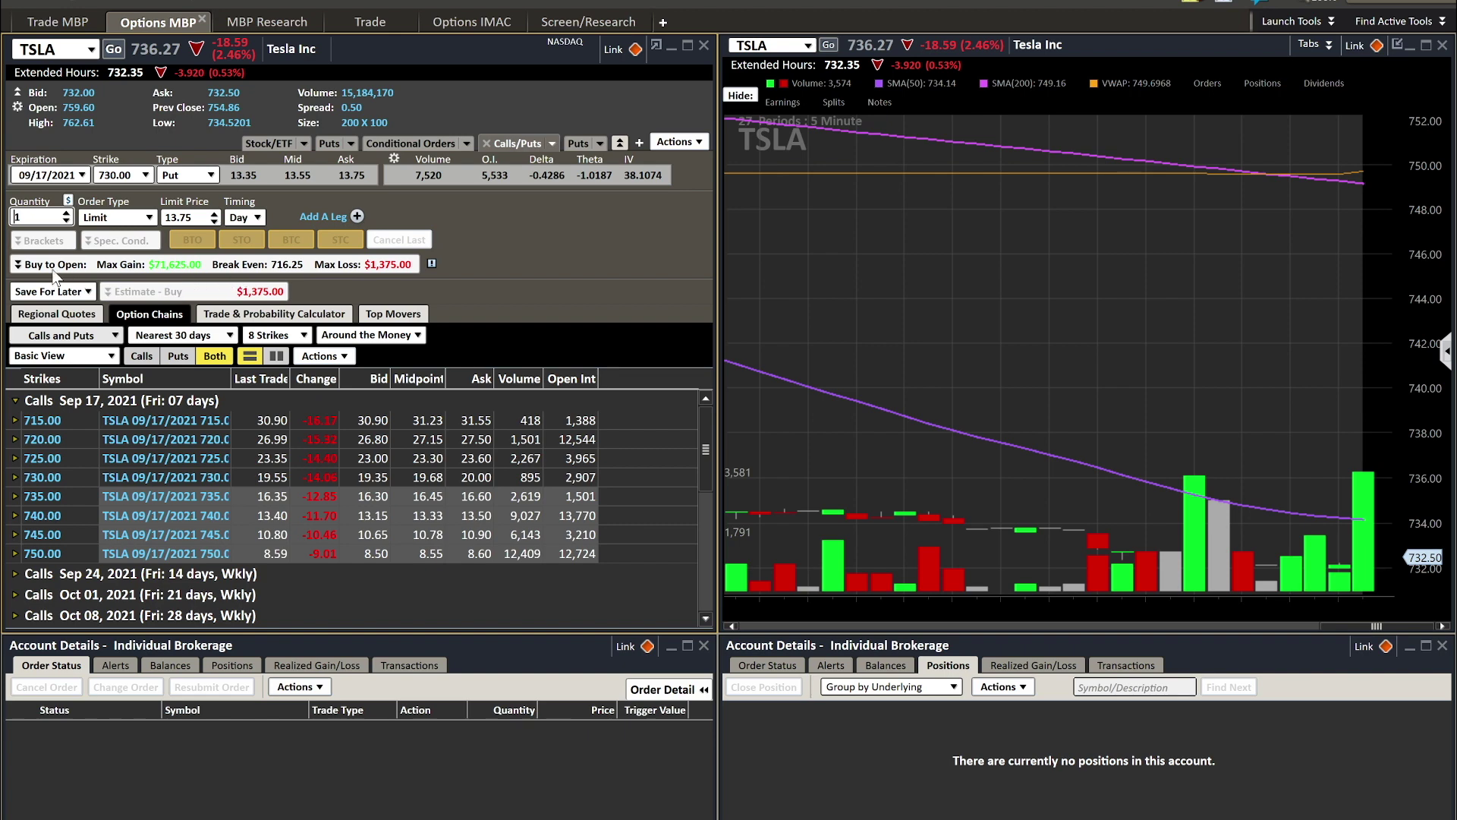
left_click(21, 267)
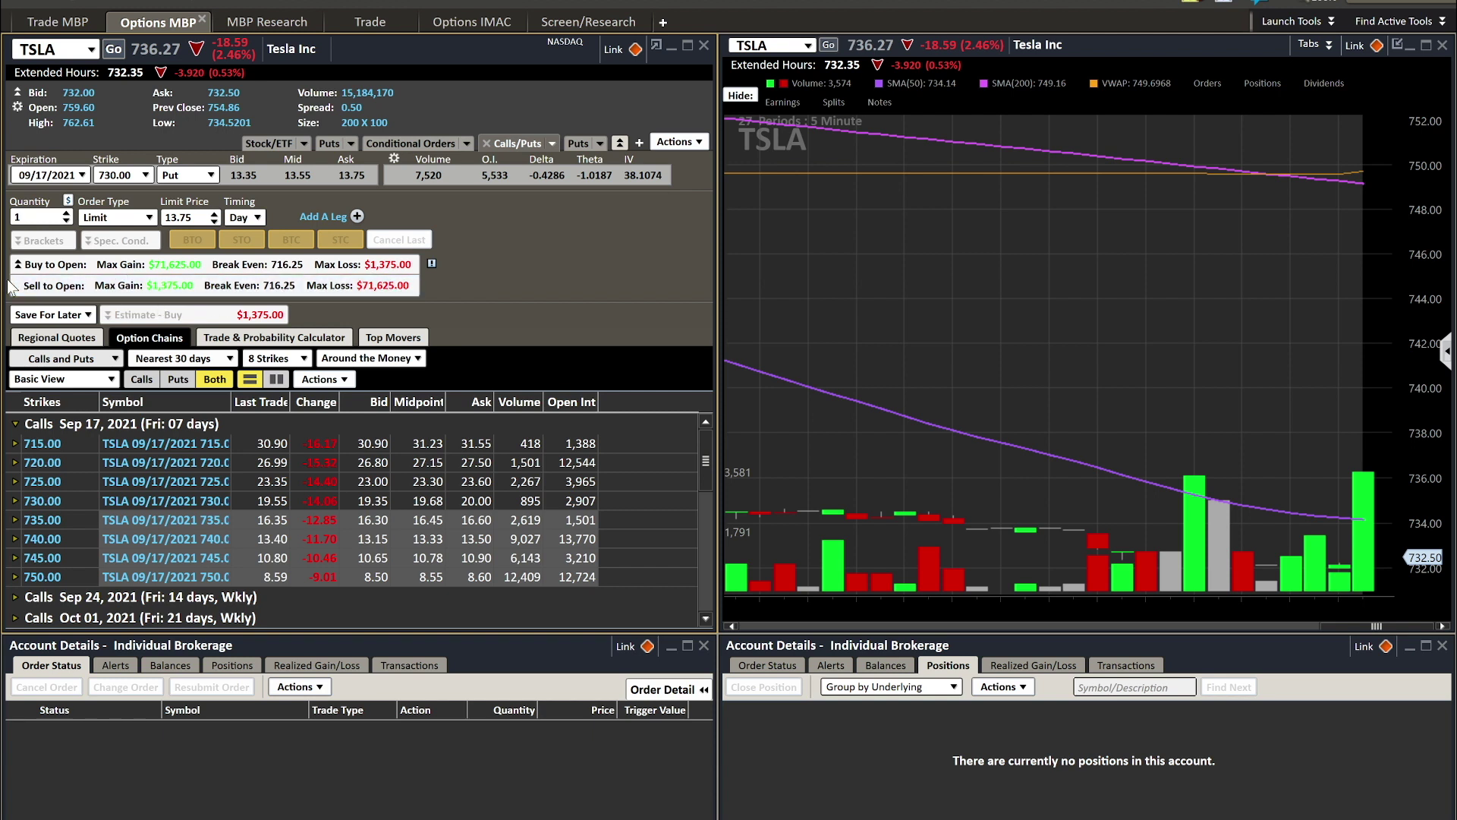
Make the 730 Put a sell to open at $1,375.00, briefly switching the type to Call and back.
left_click(153, 286)
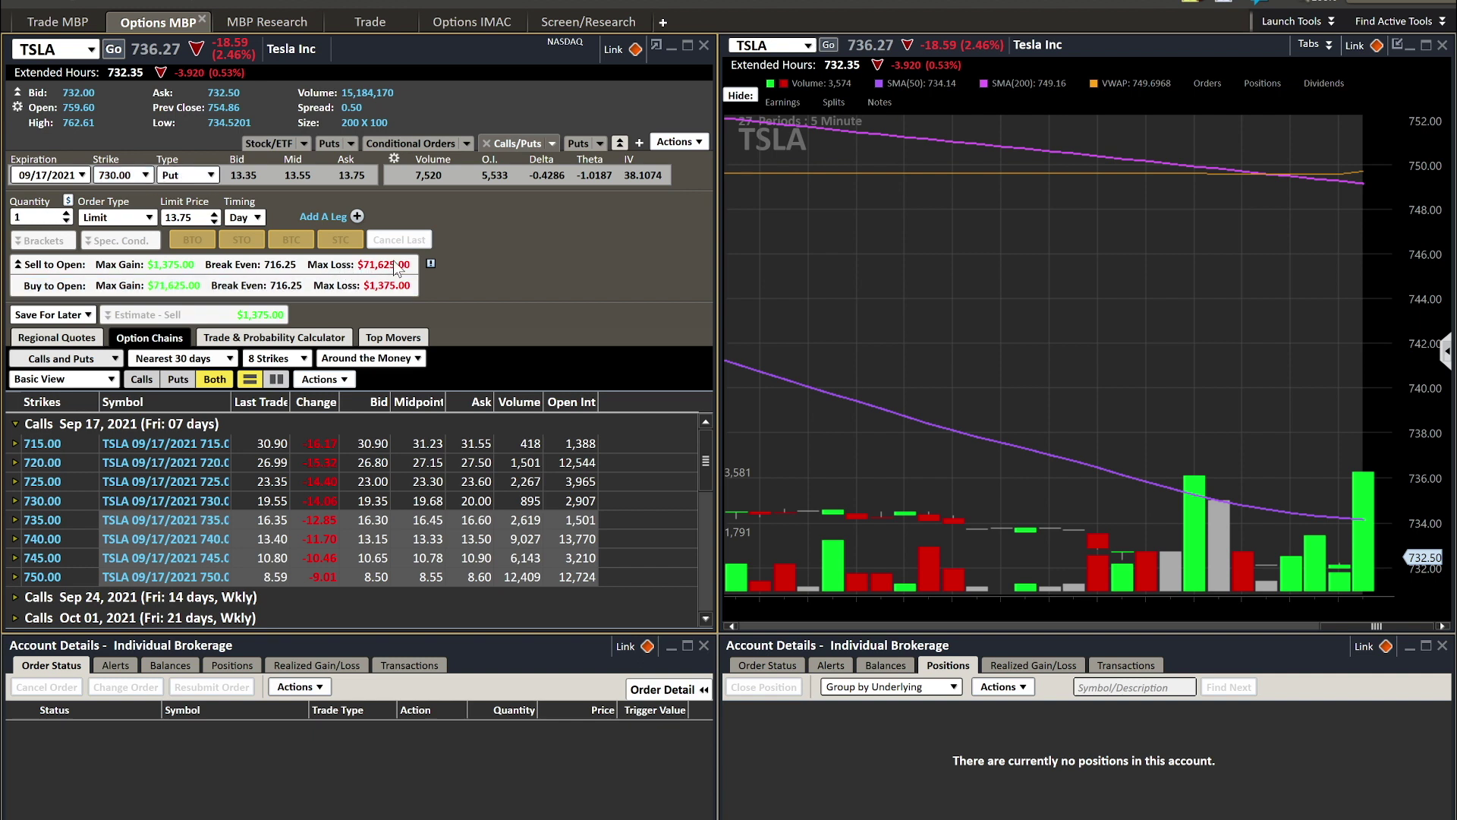
left_click(196, 176)
left_click(198, 190)
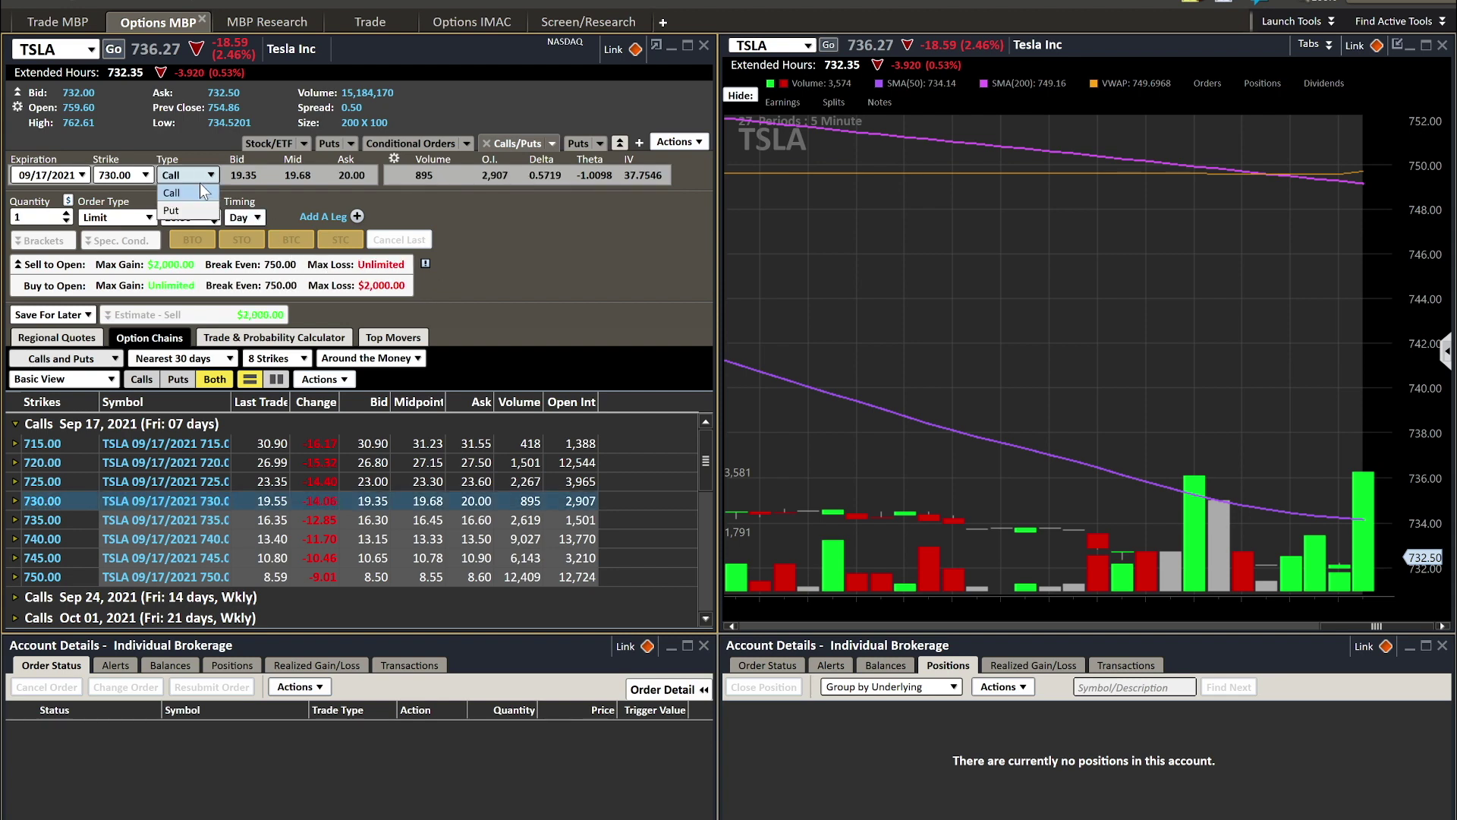
key("Down")
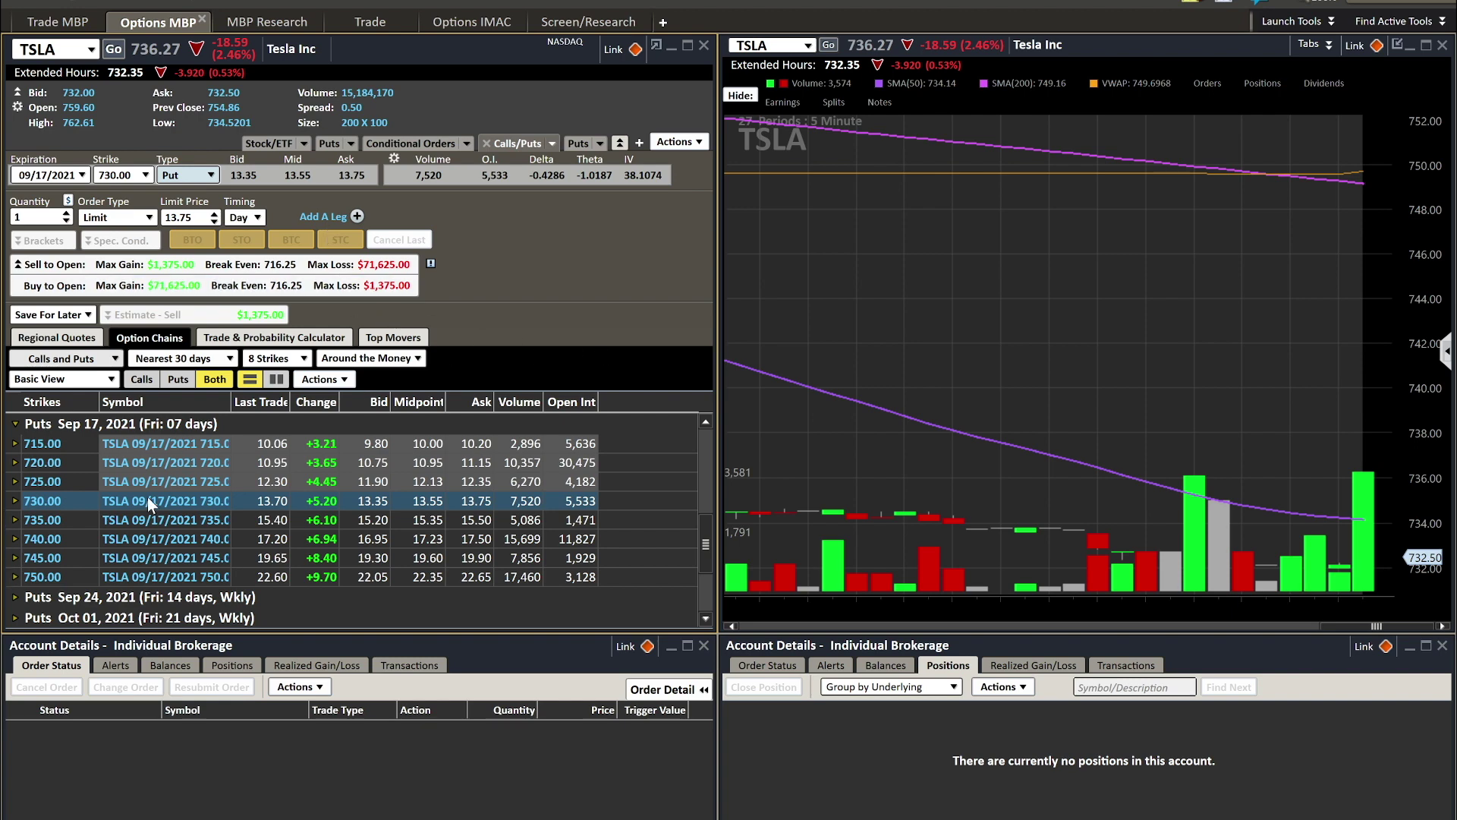
scroll(146, 498, "up", 4)
scroll(62, 450, "down", 4)
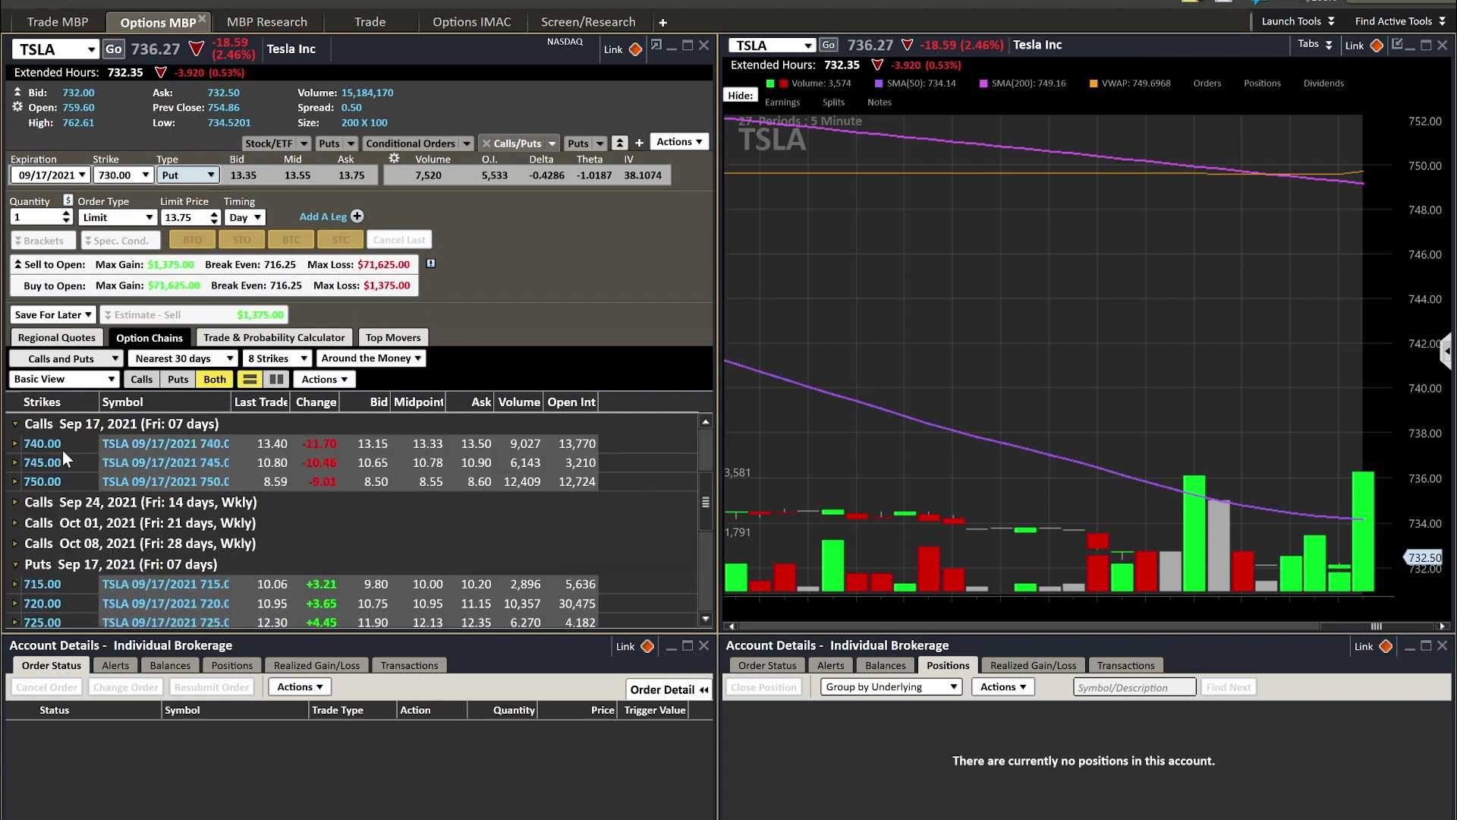
scroll(65, 463, "up", 4)
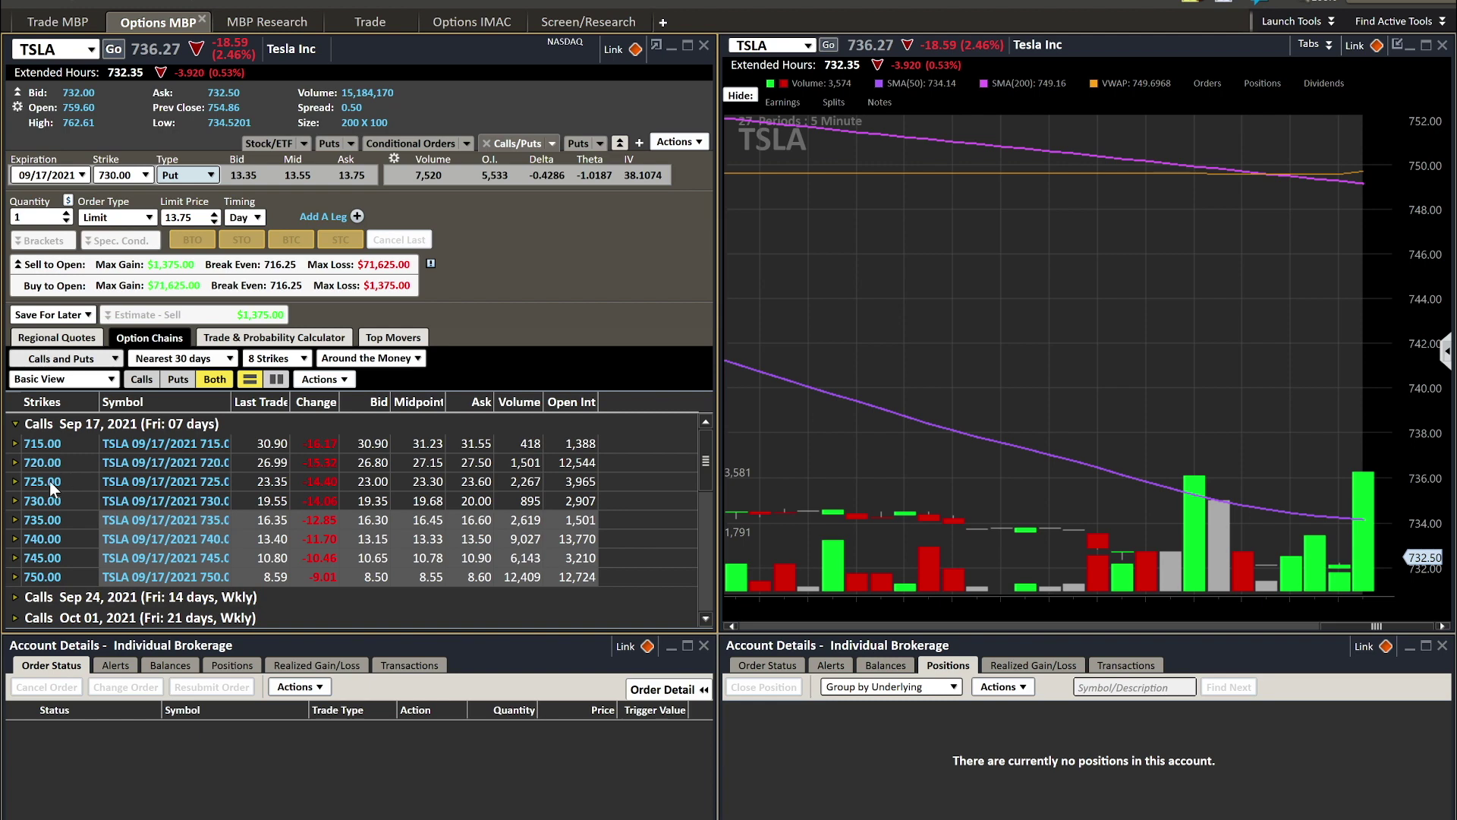
Load the Sep 17 725.00 call from the chain into the ticket at a 23.60 limit.
left_click(49, 481)
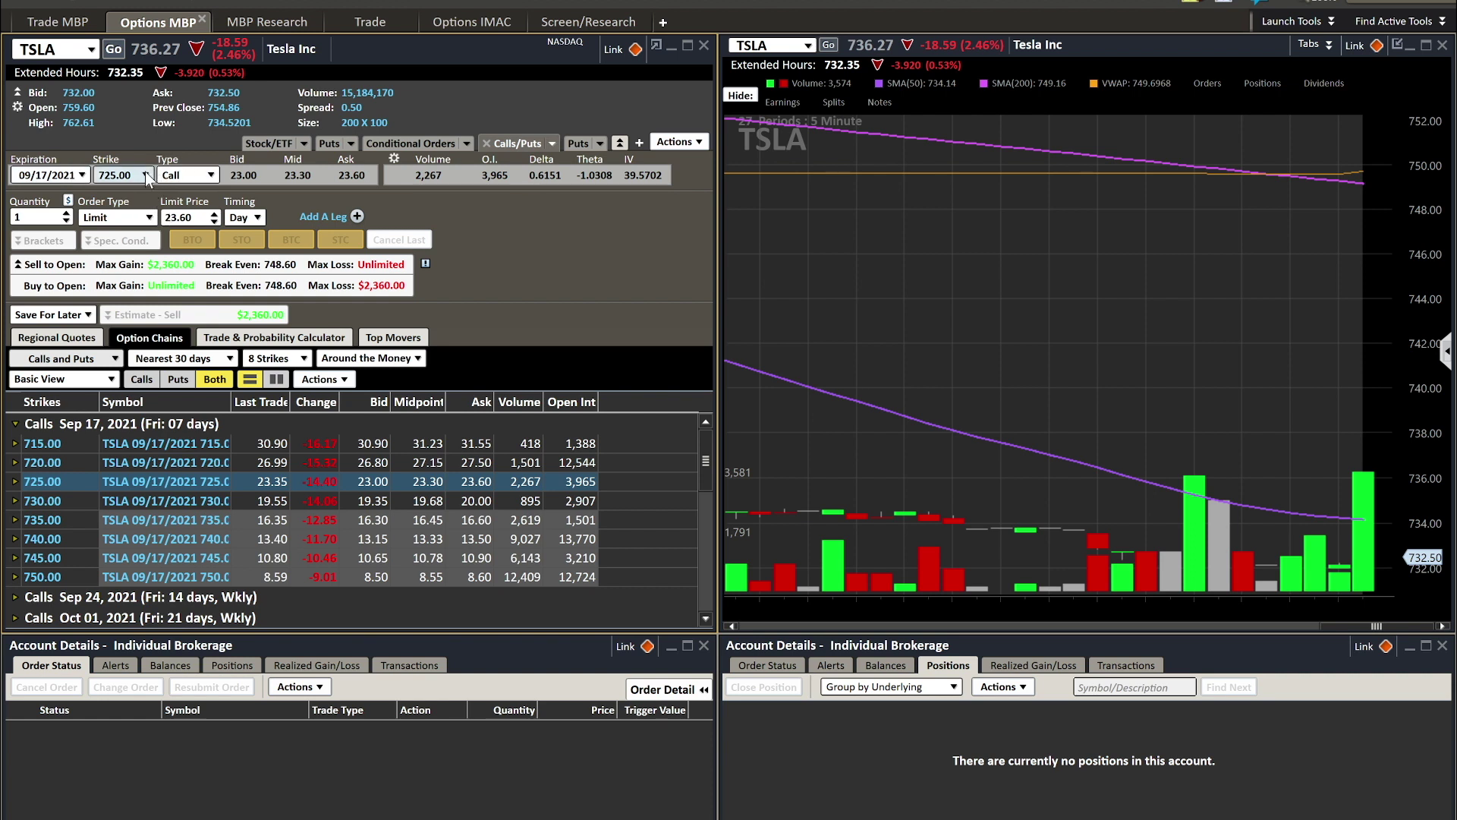
Browse the Expiration, Strike and Type lists, keeping 09/17/2021, 725.00 and Call.
left_click(78, 176)
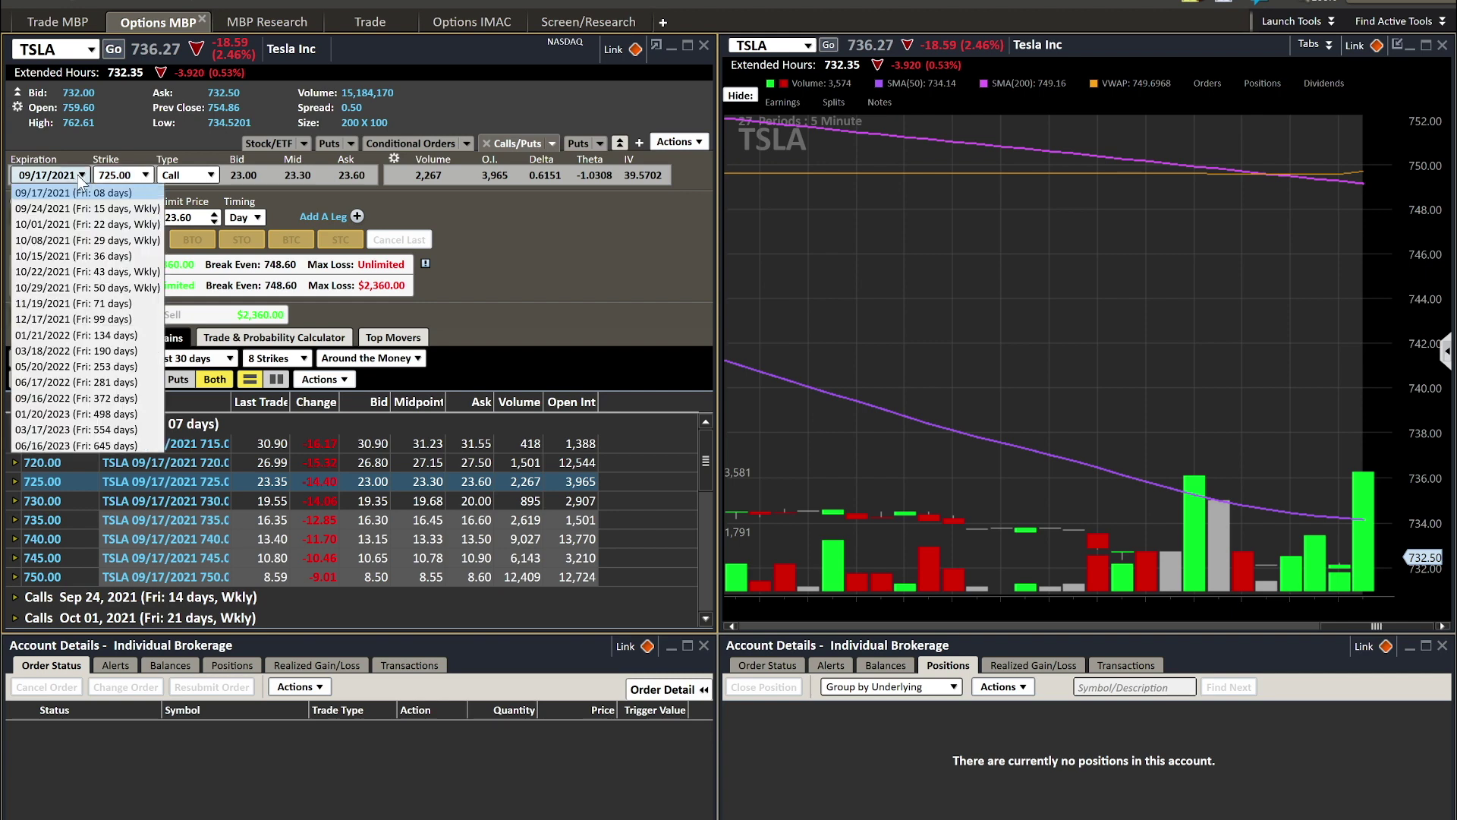
left_click(79, 175)
left_click(78, 175)
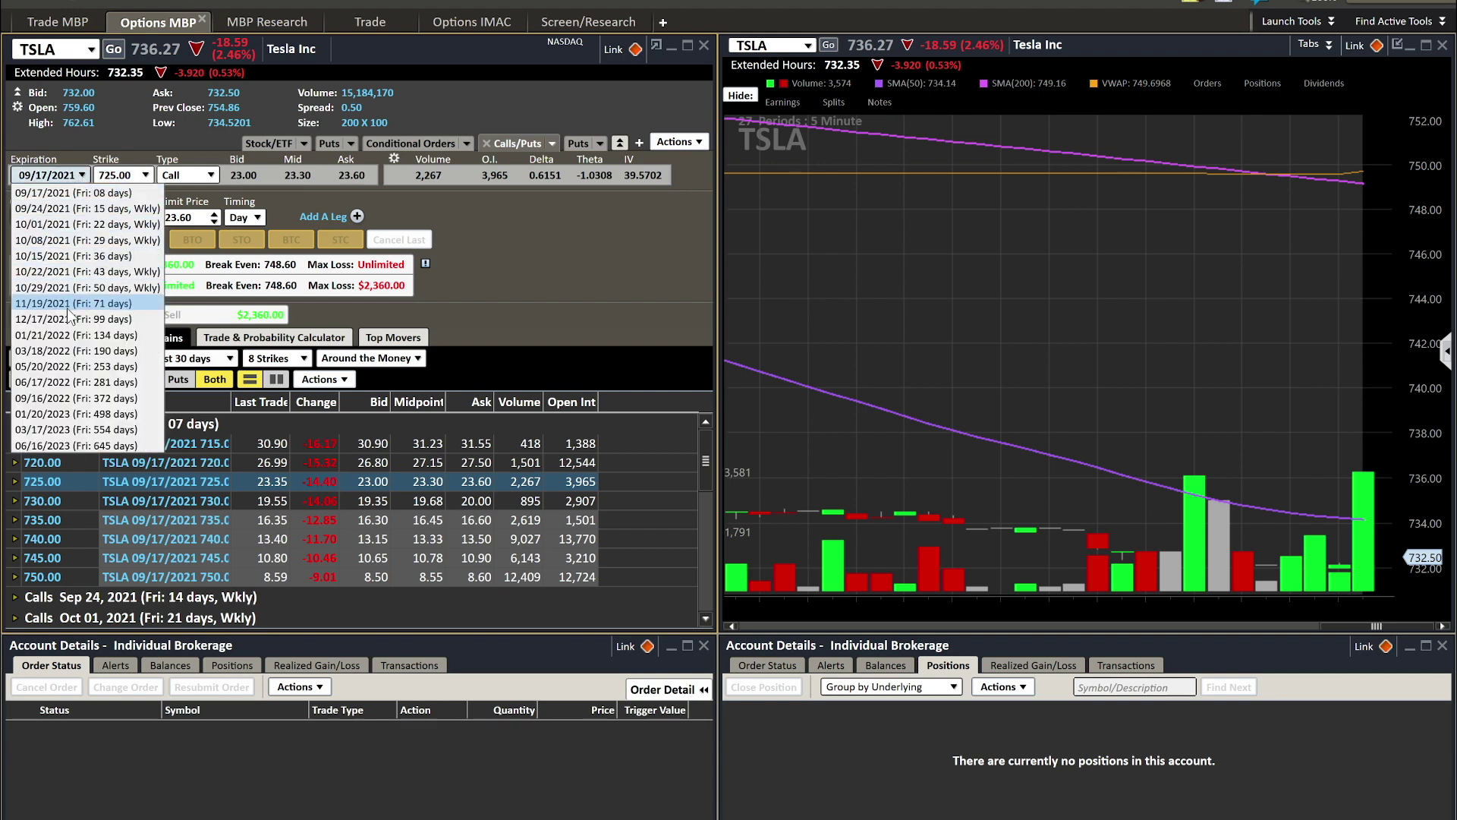
left_click(144, 176)
left_click(144, 175)
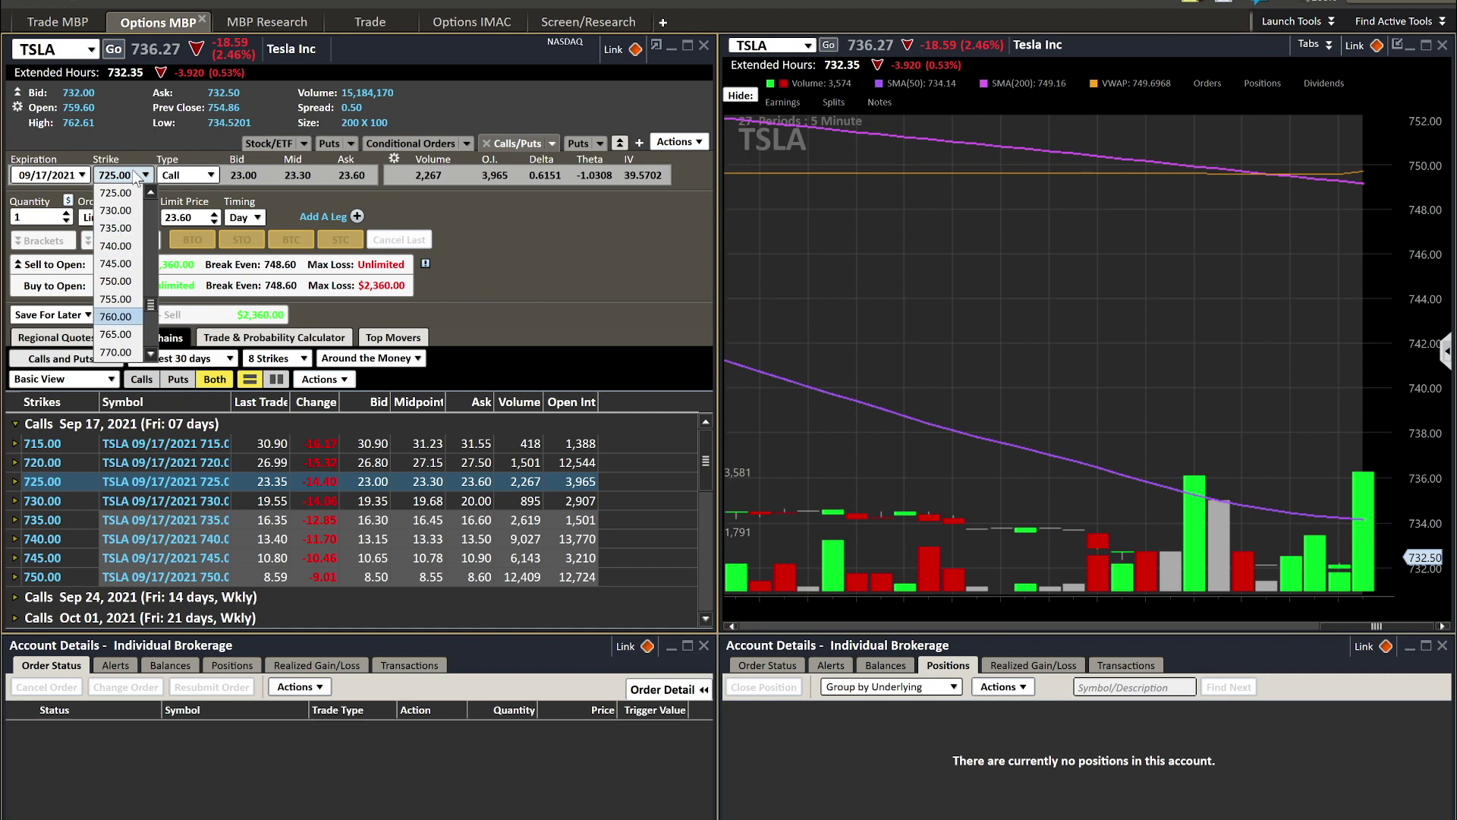
left_click(143, 176)
left_click(190, 176)
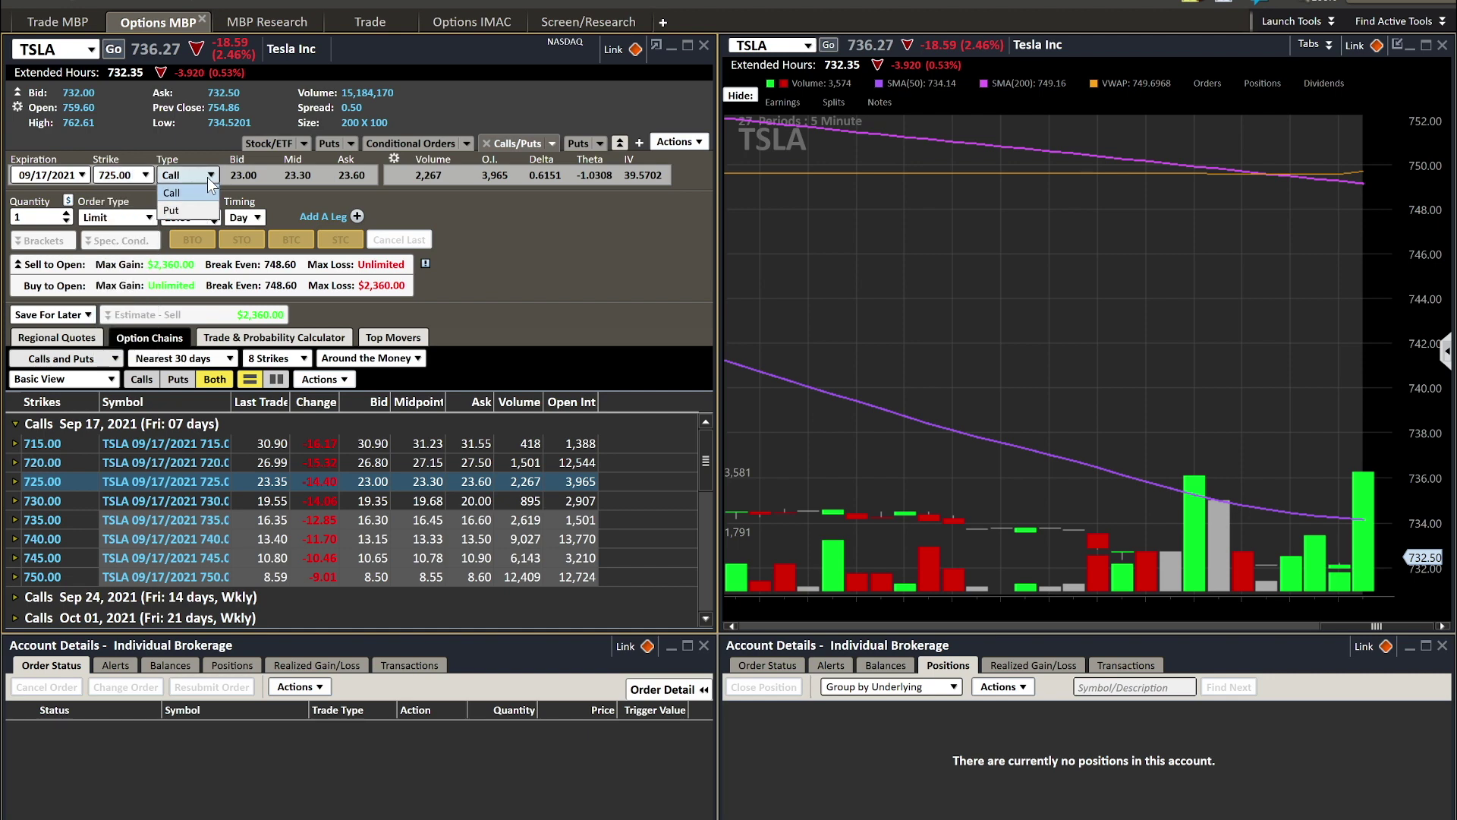
left_click(207, 176)
Expand the Oct 01 puts and load the 730 put, then reload the Sep 17 725 call and expand its details.
scroll(167, 494, "down", 2)
scroll(167, 494, "down", 3)
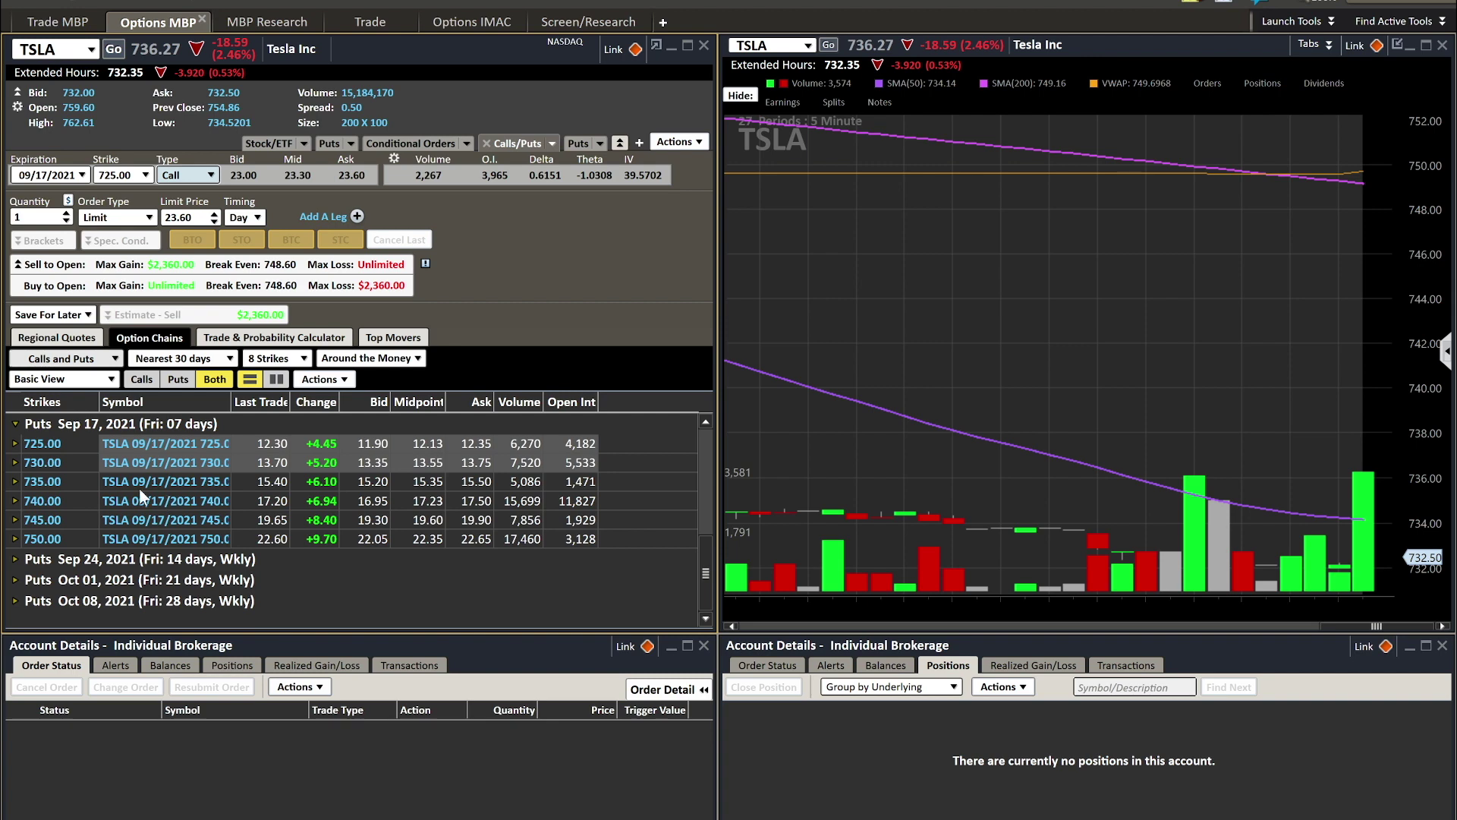
left_click(12, 581)
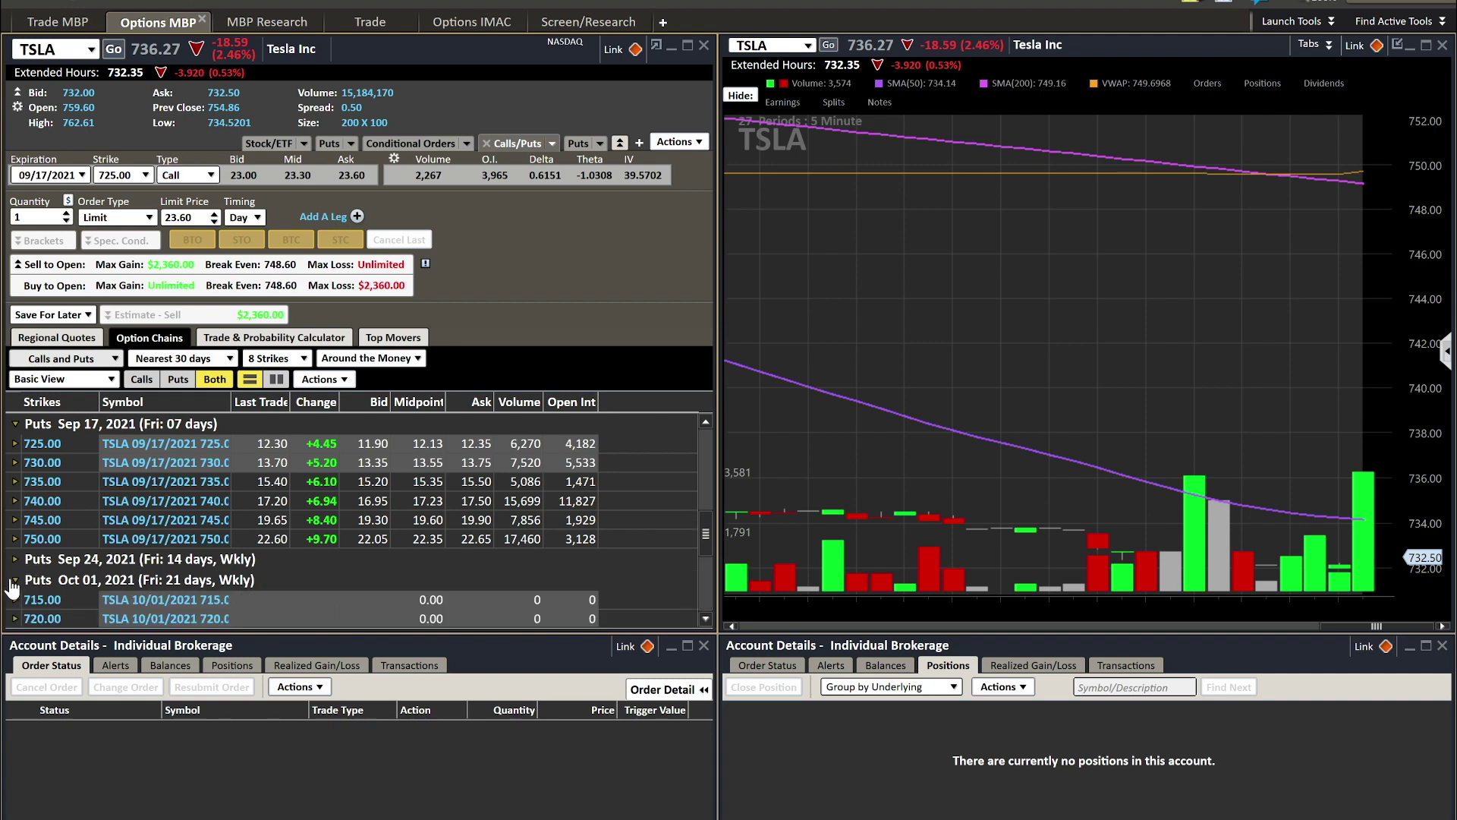
scroll(70, 544, "down", 3)
left_click(55, 504)
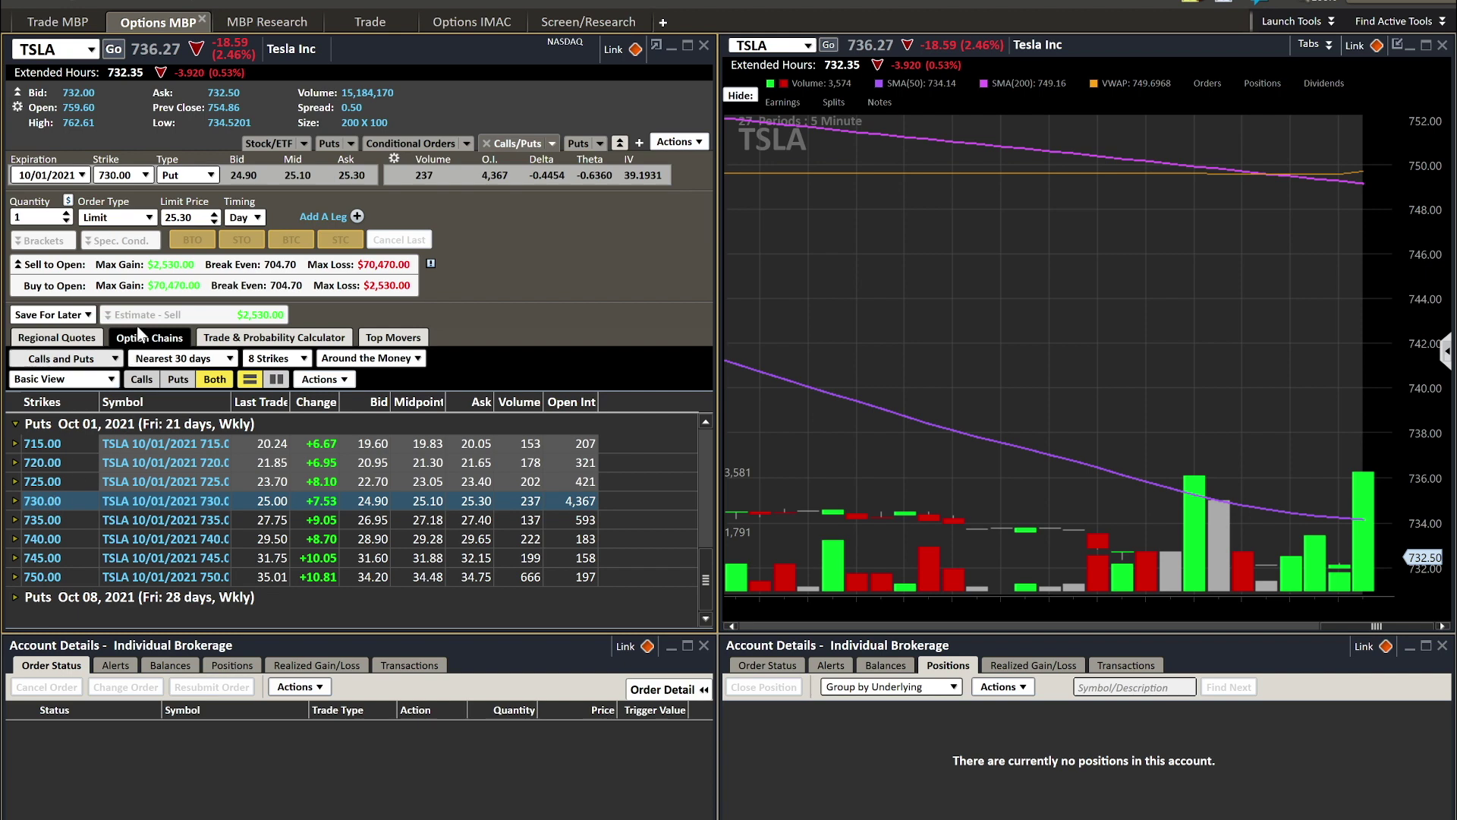
scroll(106, 505, "up", 5)
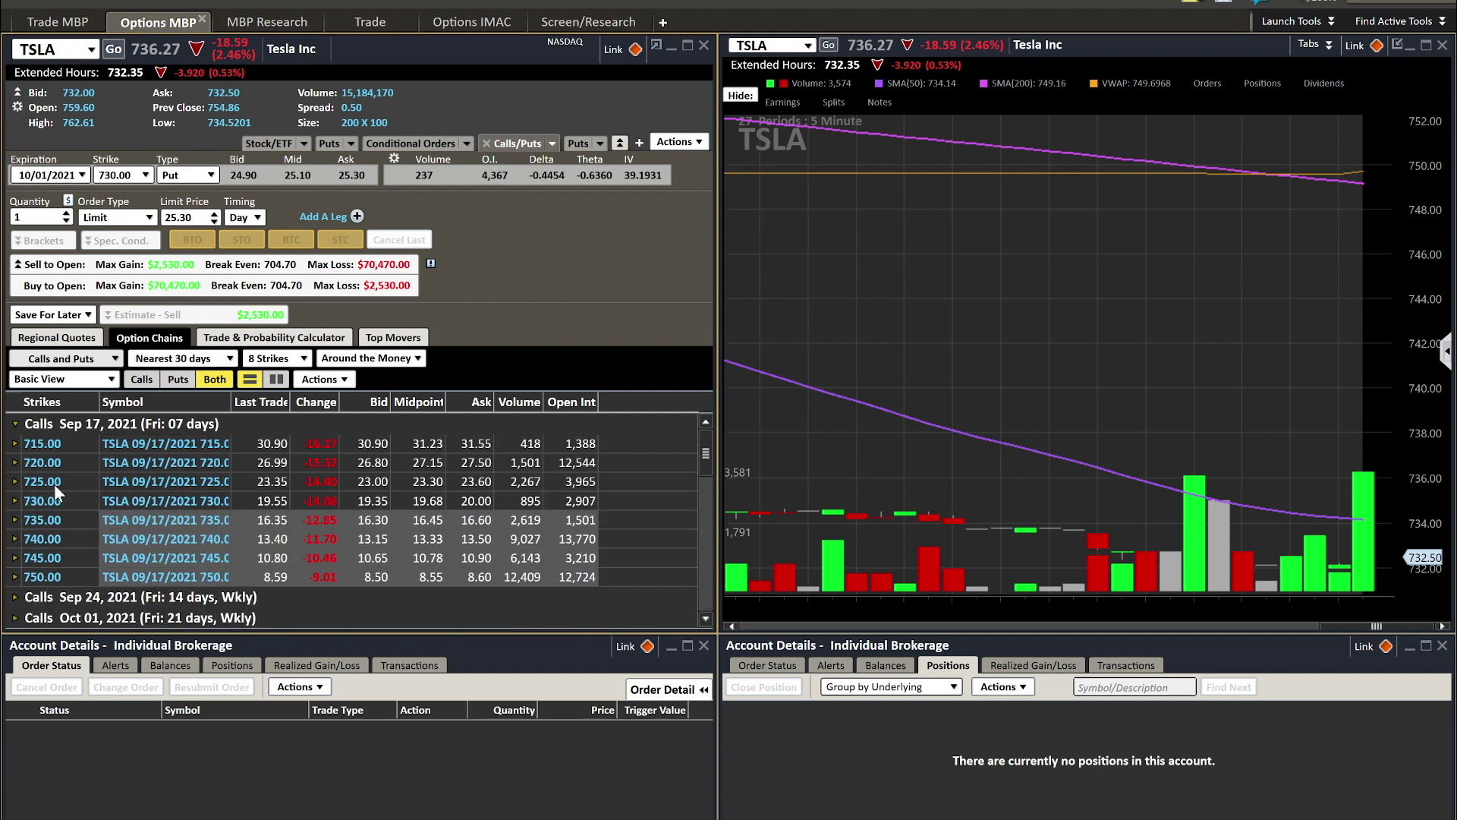
left_click(54, 488)
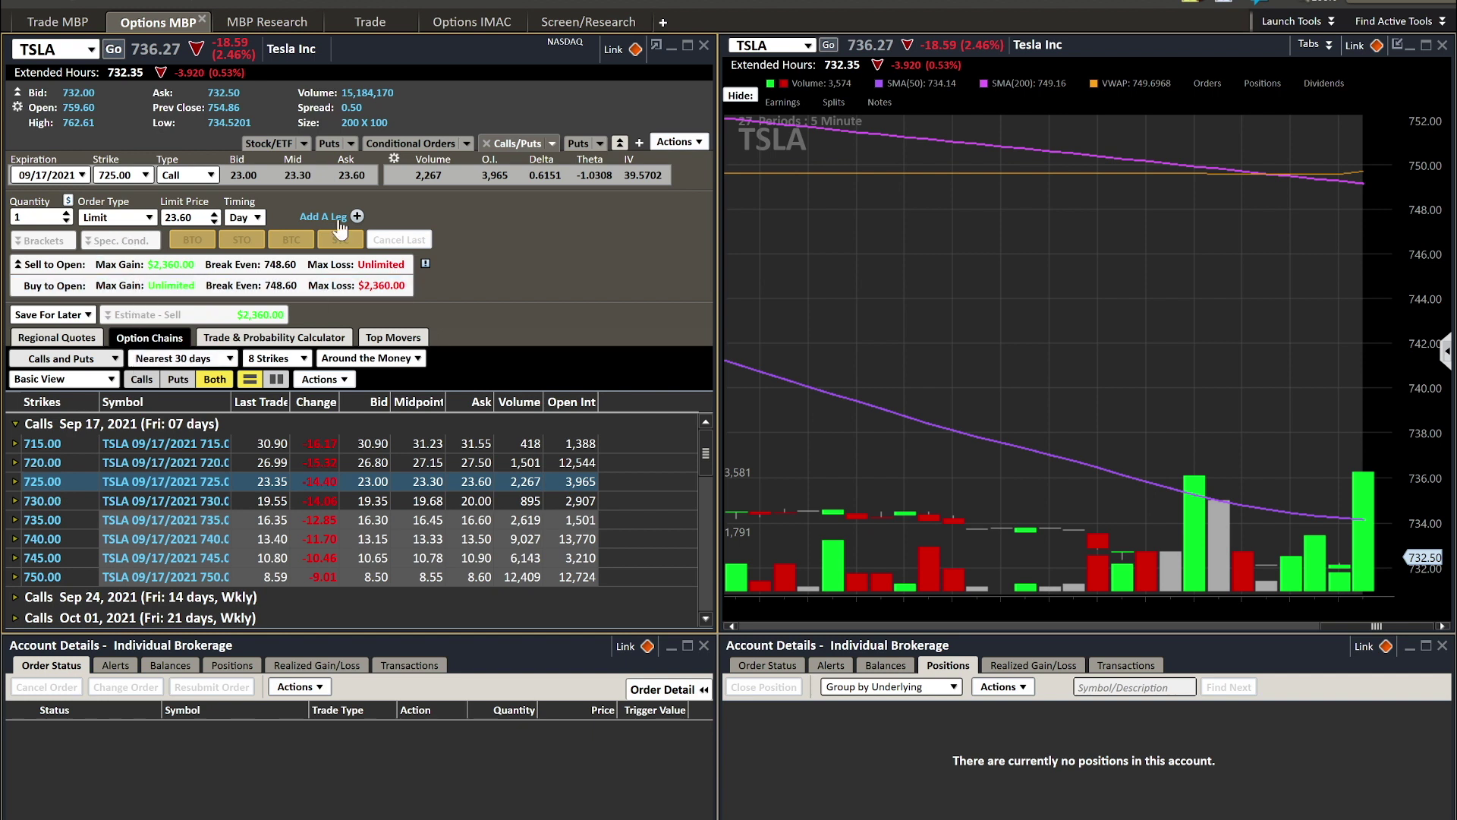
left_click(15, 483)
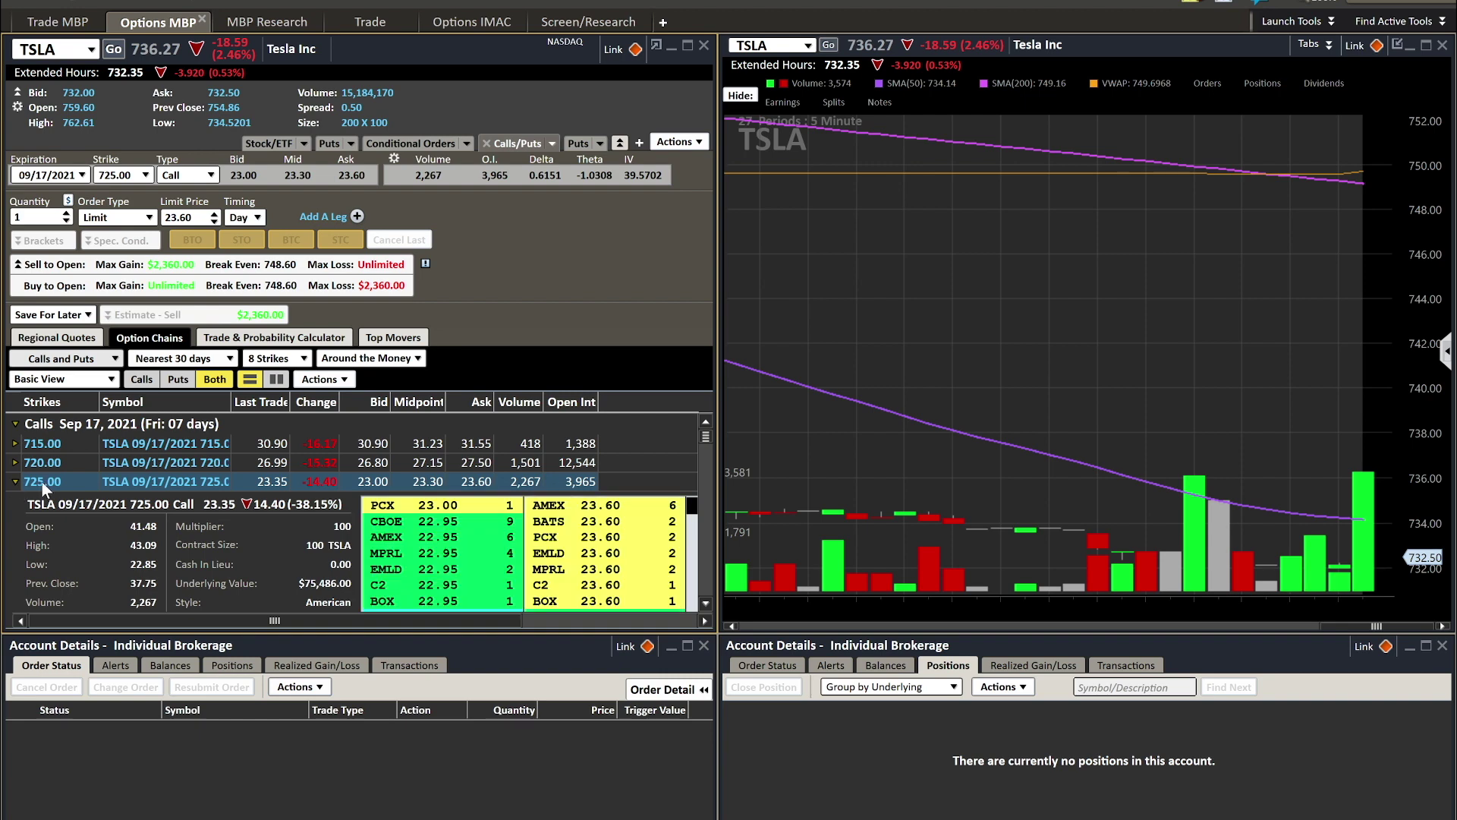
Scroll the 725 call's expanded quote and depth table sideways, then collapse and re-expand its details.
scroll(237, 527, "down", 5)
scroll(237, 531, "up", 5)
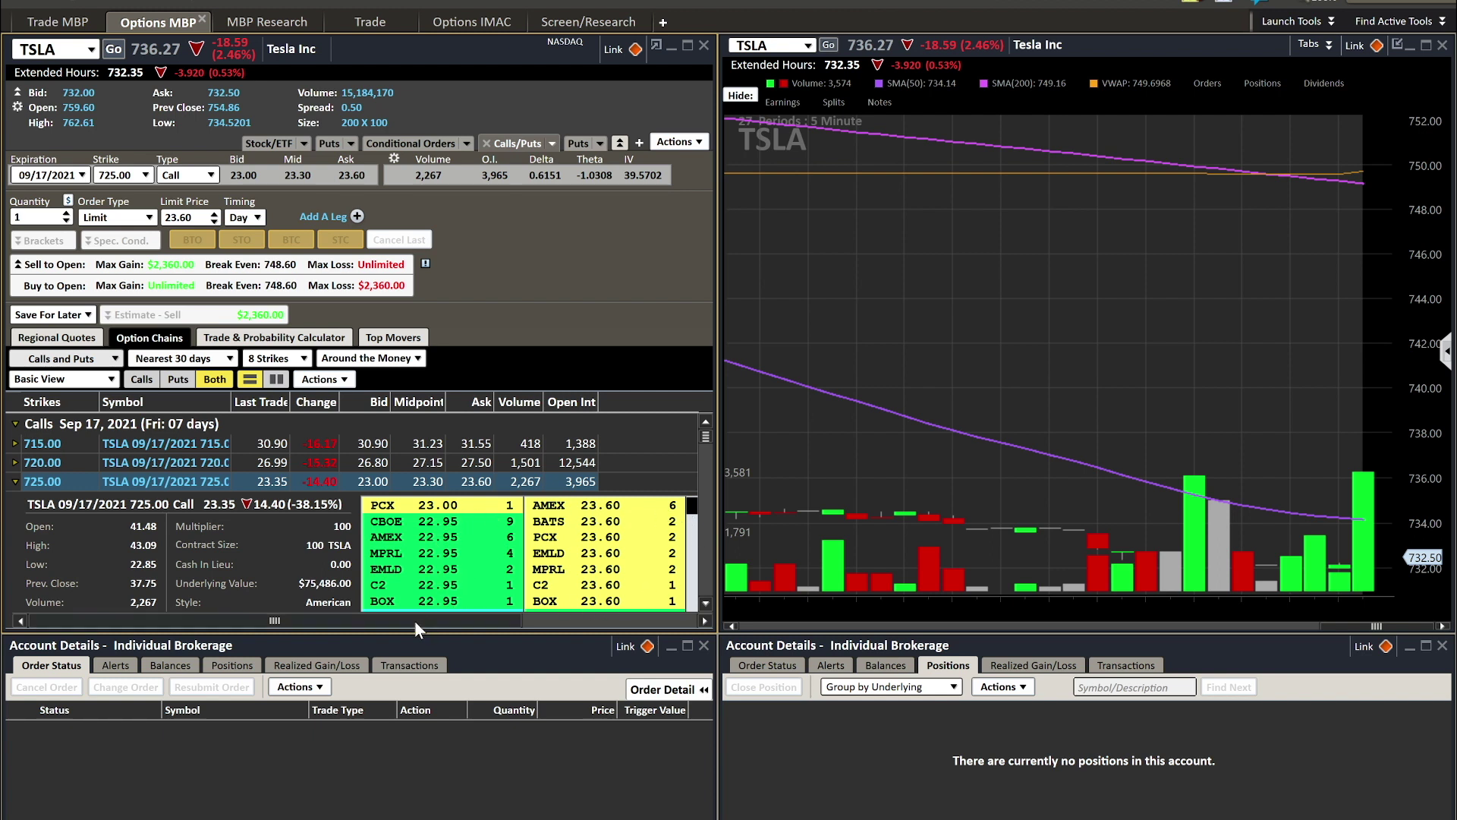
left_click_drag(415, 621, 616, 620)
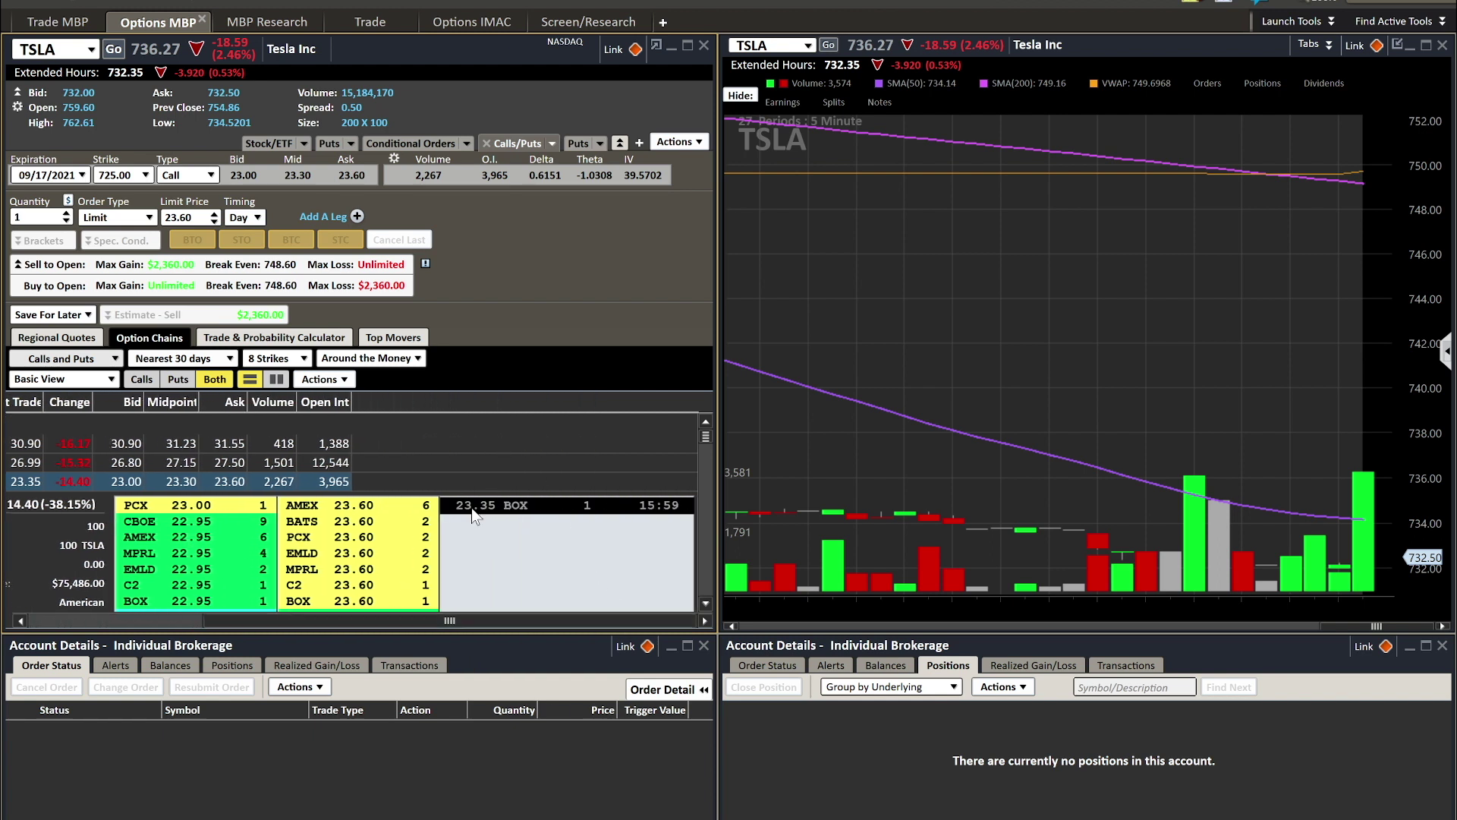
left_click_drag(448, 621, 264, 622)
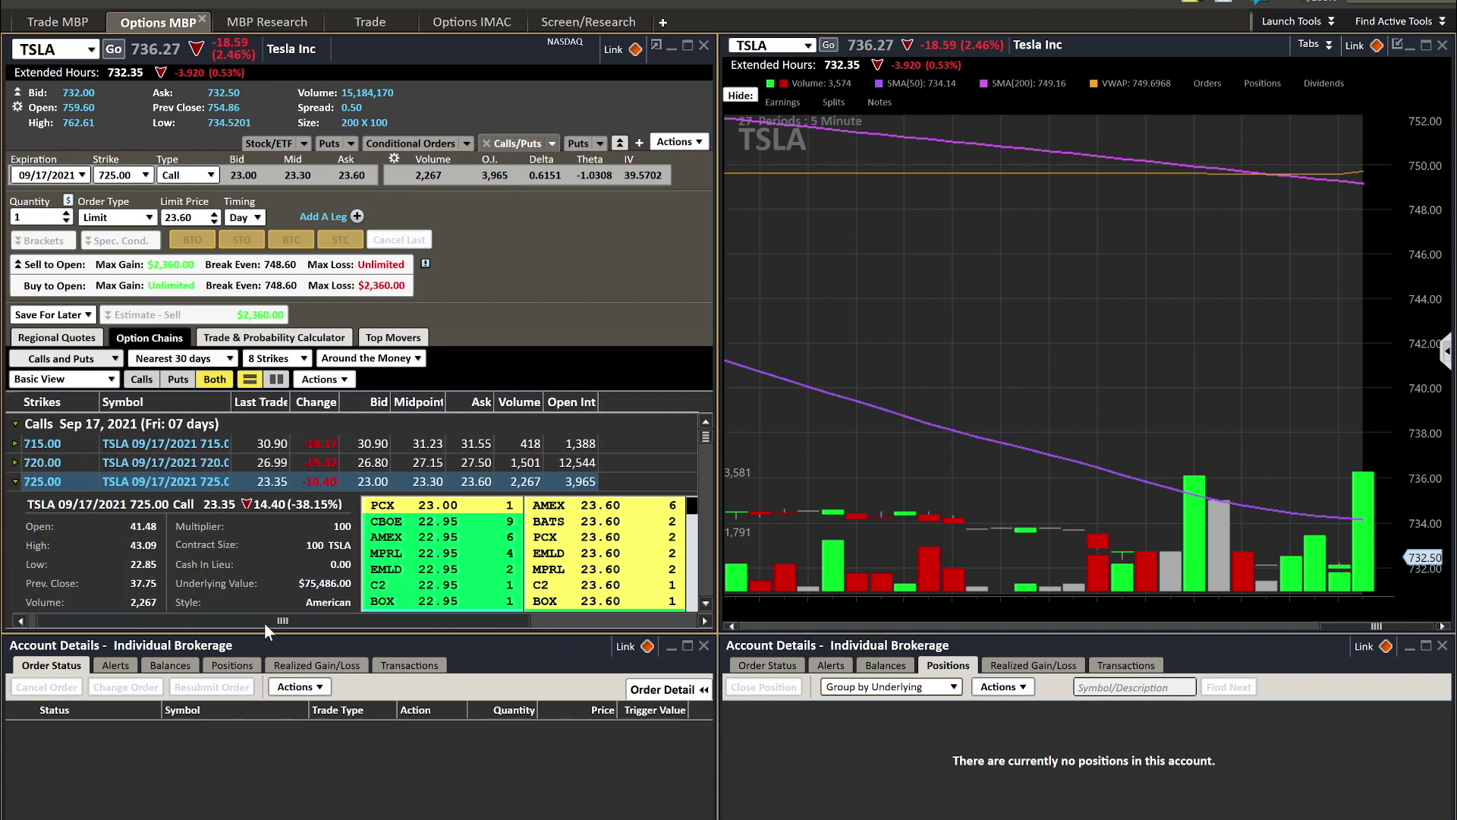
left_click(18, 484)
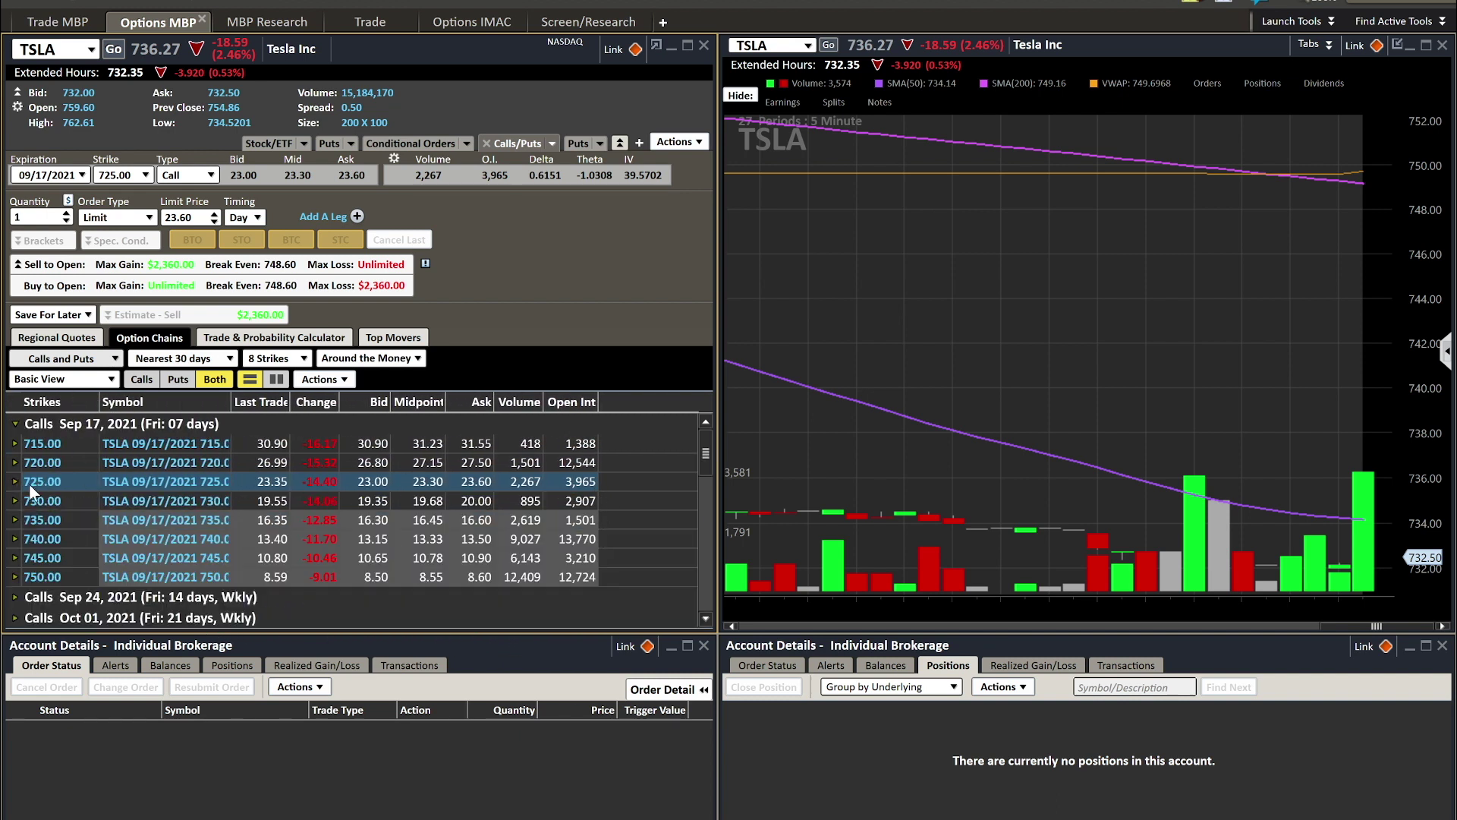
left_click(16, 483)
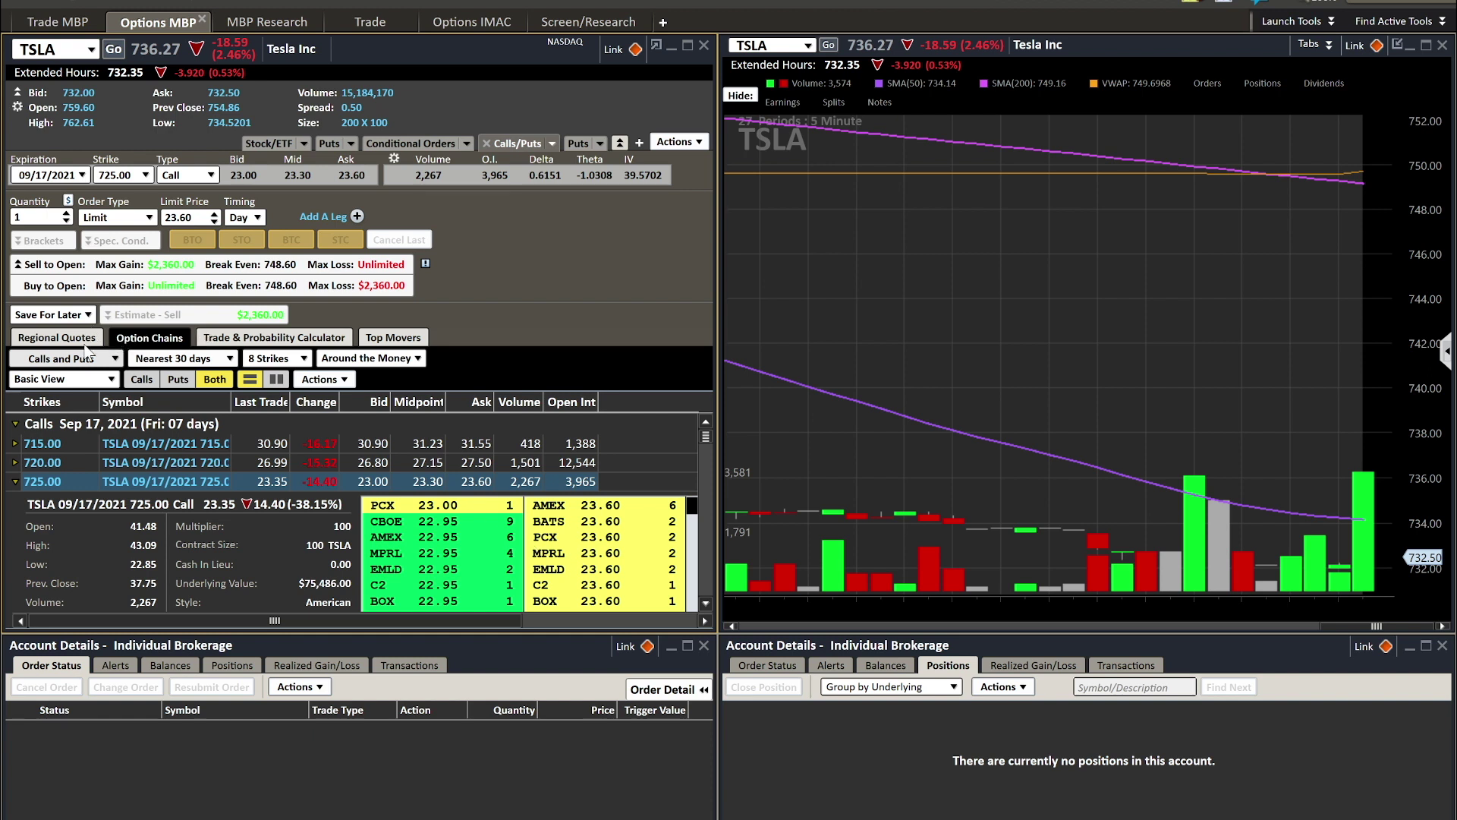
View regional quotes for the 725 call, return to the chain list and collapse its details.
left_click(87, 341)
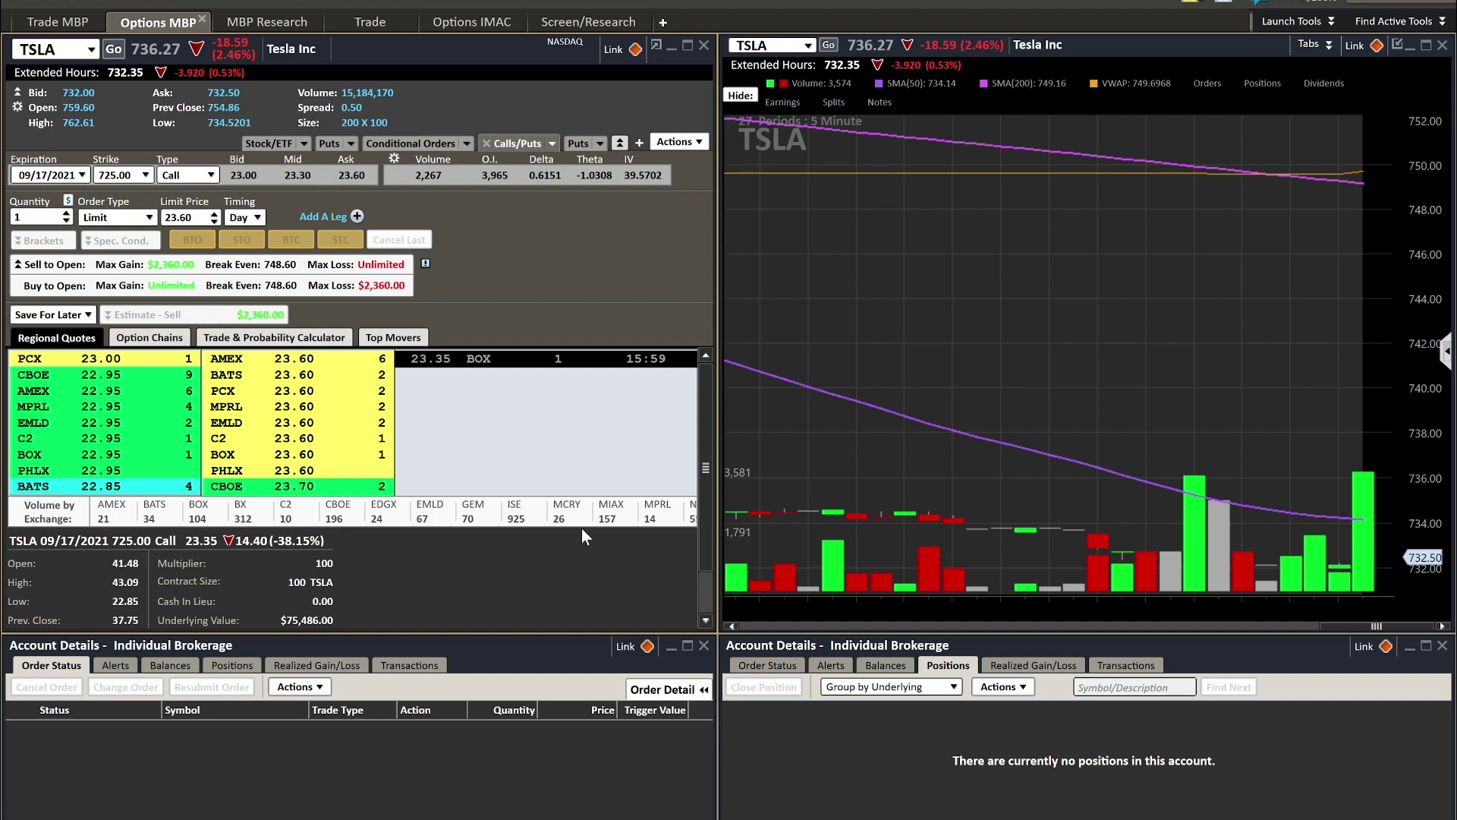
scroll(704, 416, "down", 1)
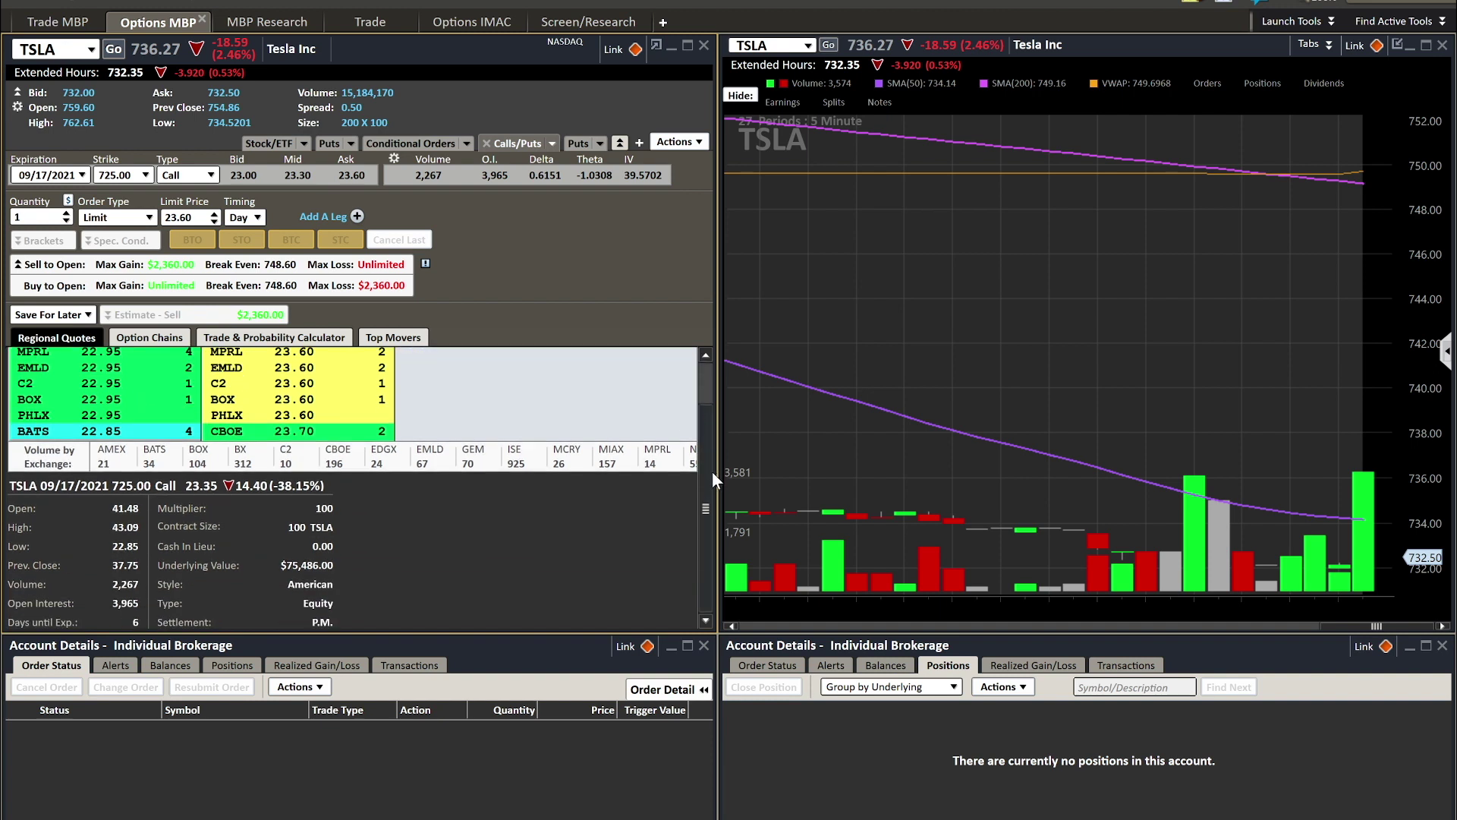
scroll(712, 471, "up", 1)
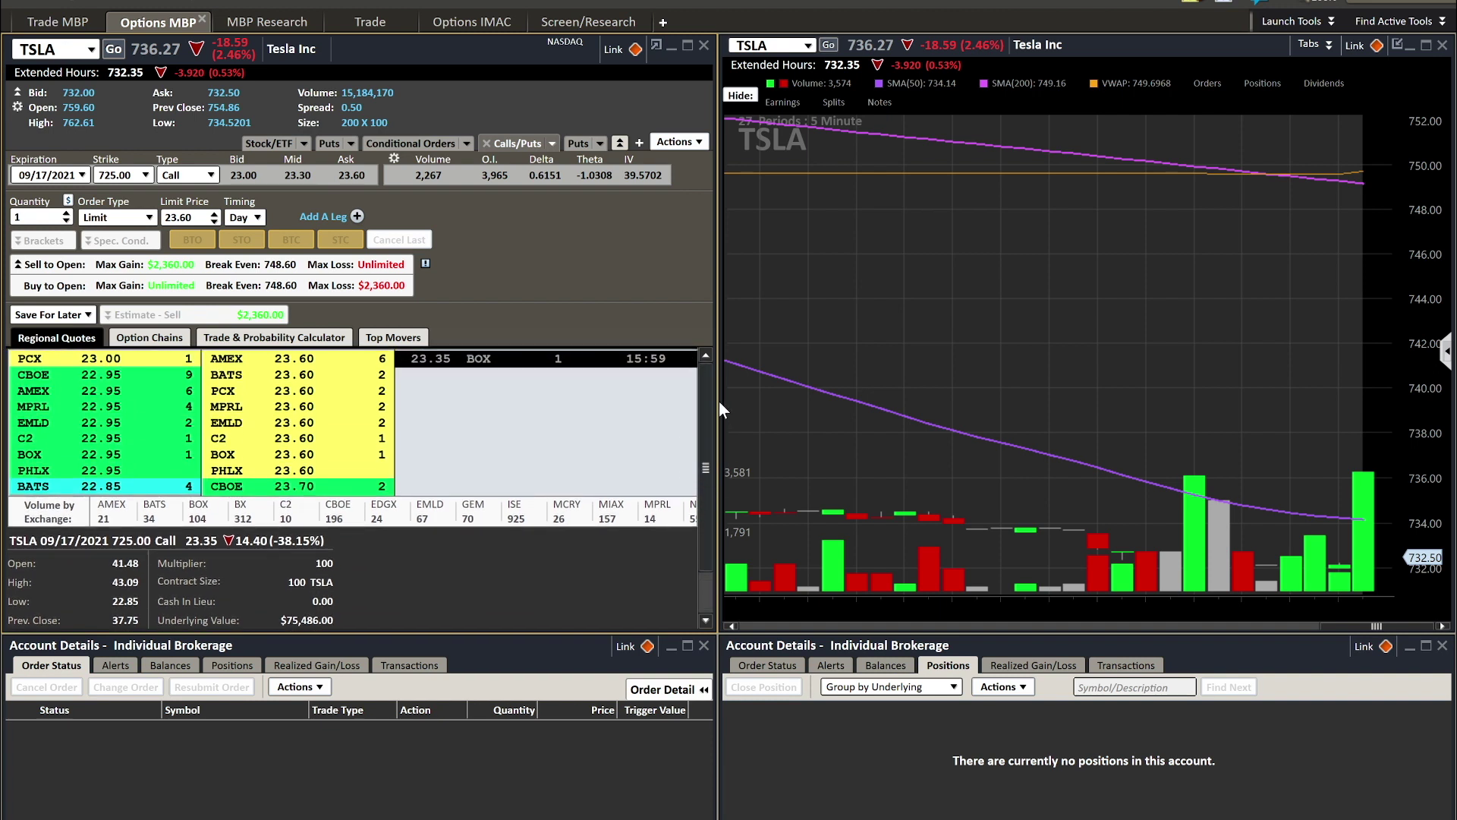
left_click(175, 335)
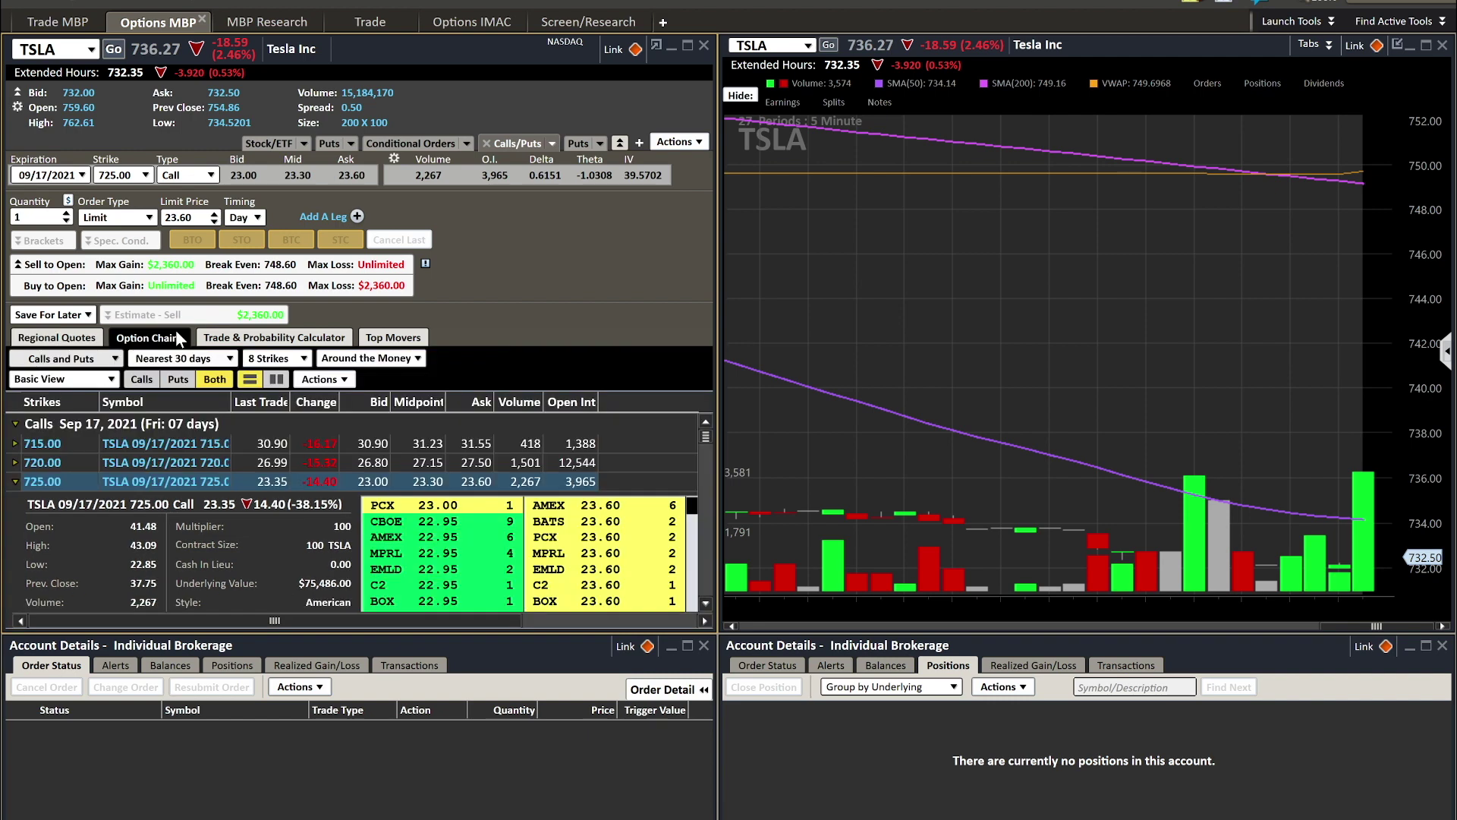
left_click(14, 484)
Load the Sep 17 715 put at 10.20 into the ticket and view its regional quotes.
scroll(71, 495, "down", 5)
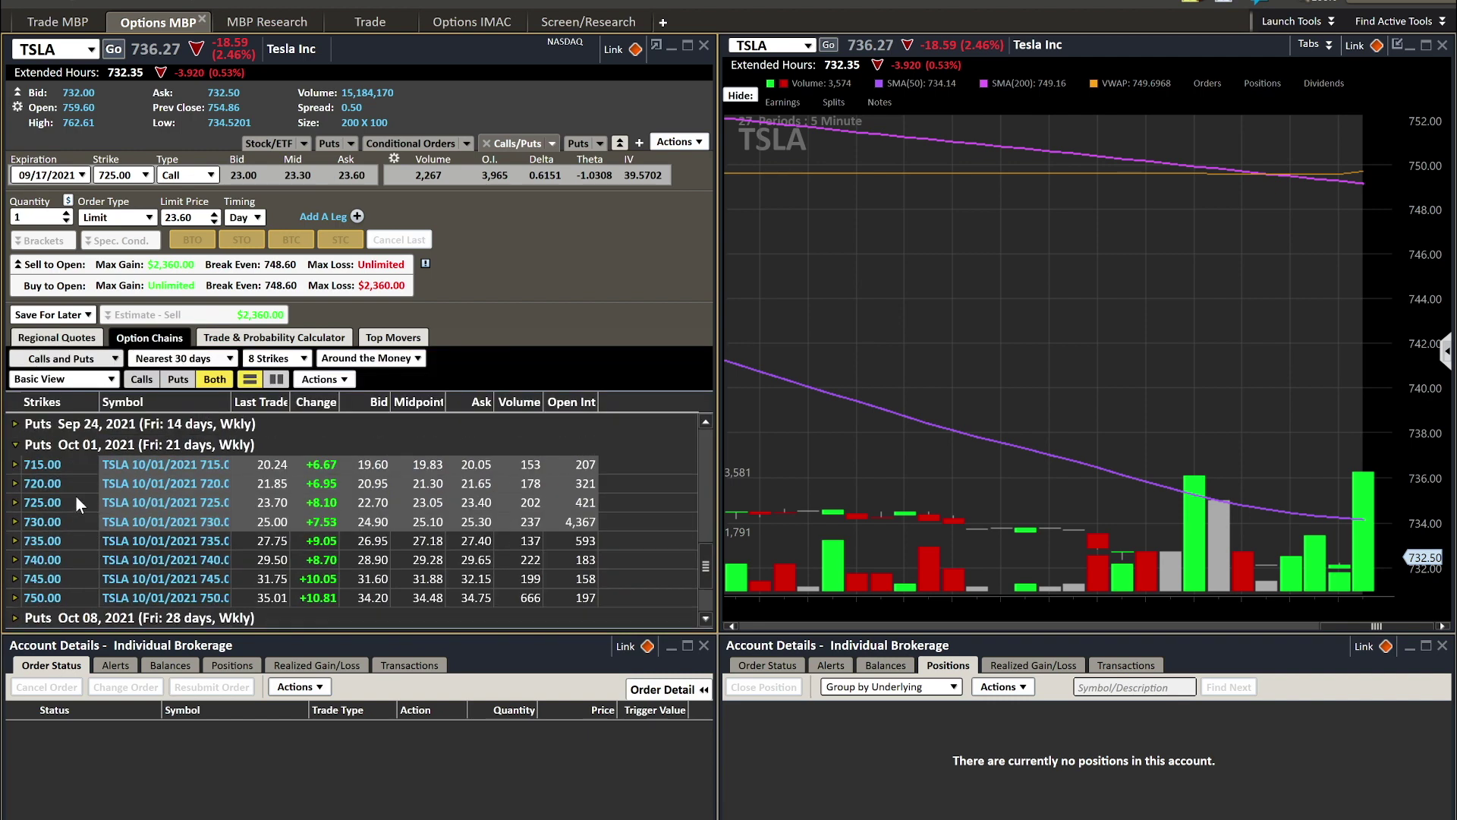
scroll(75, 495, "down", 1)
scroll(71, 504, "up", 5)
scroll(111, 507, "down", 1)
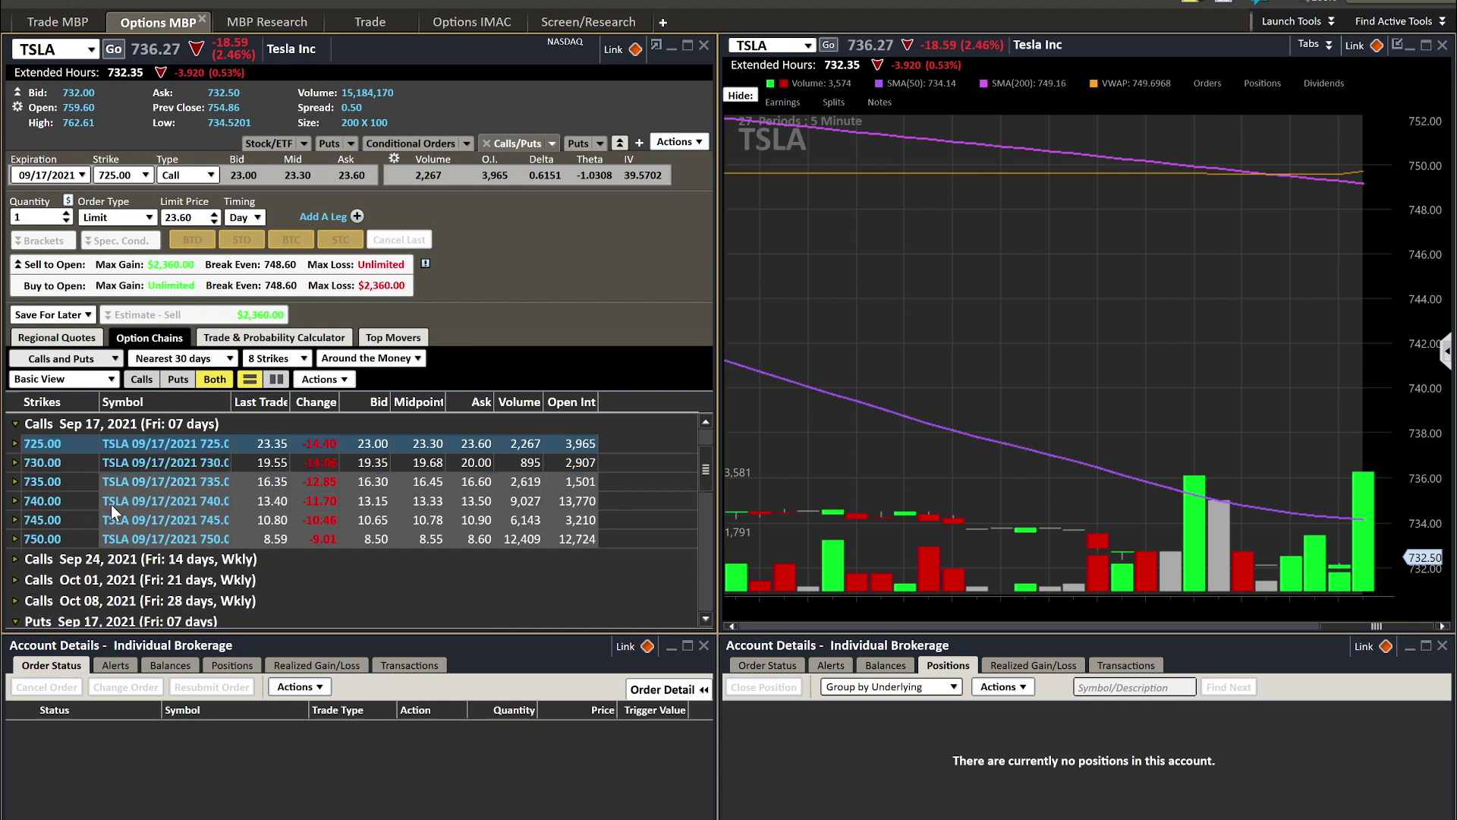
scroll(111, 507, "down", 3)
left_click(116, 506)
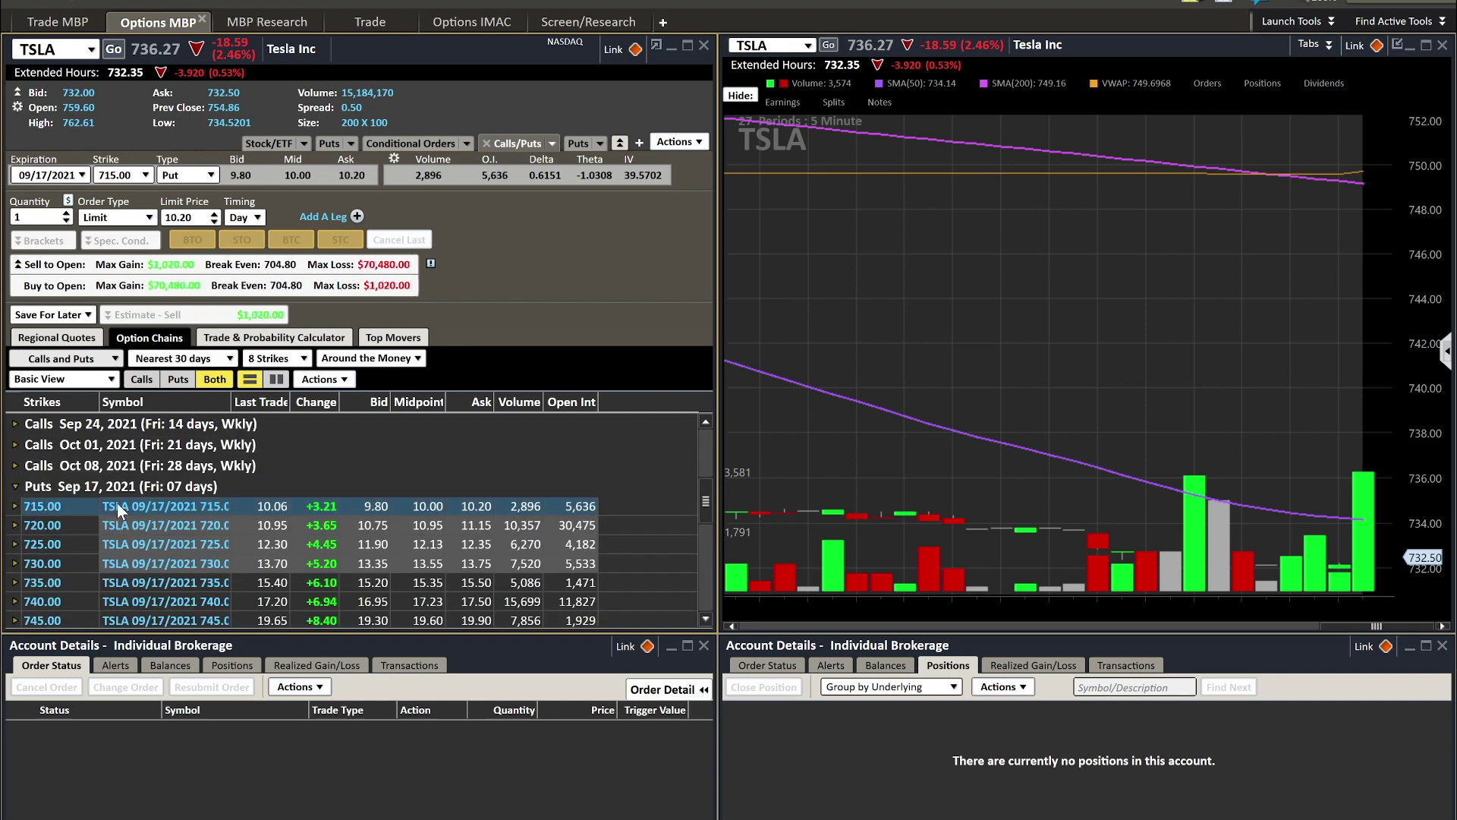
left_click(76, 336)
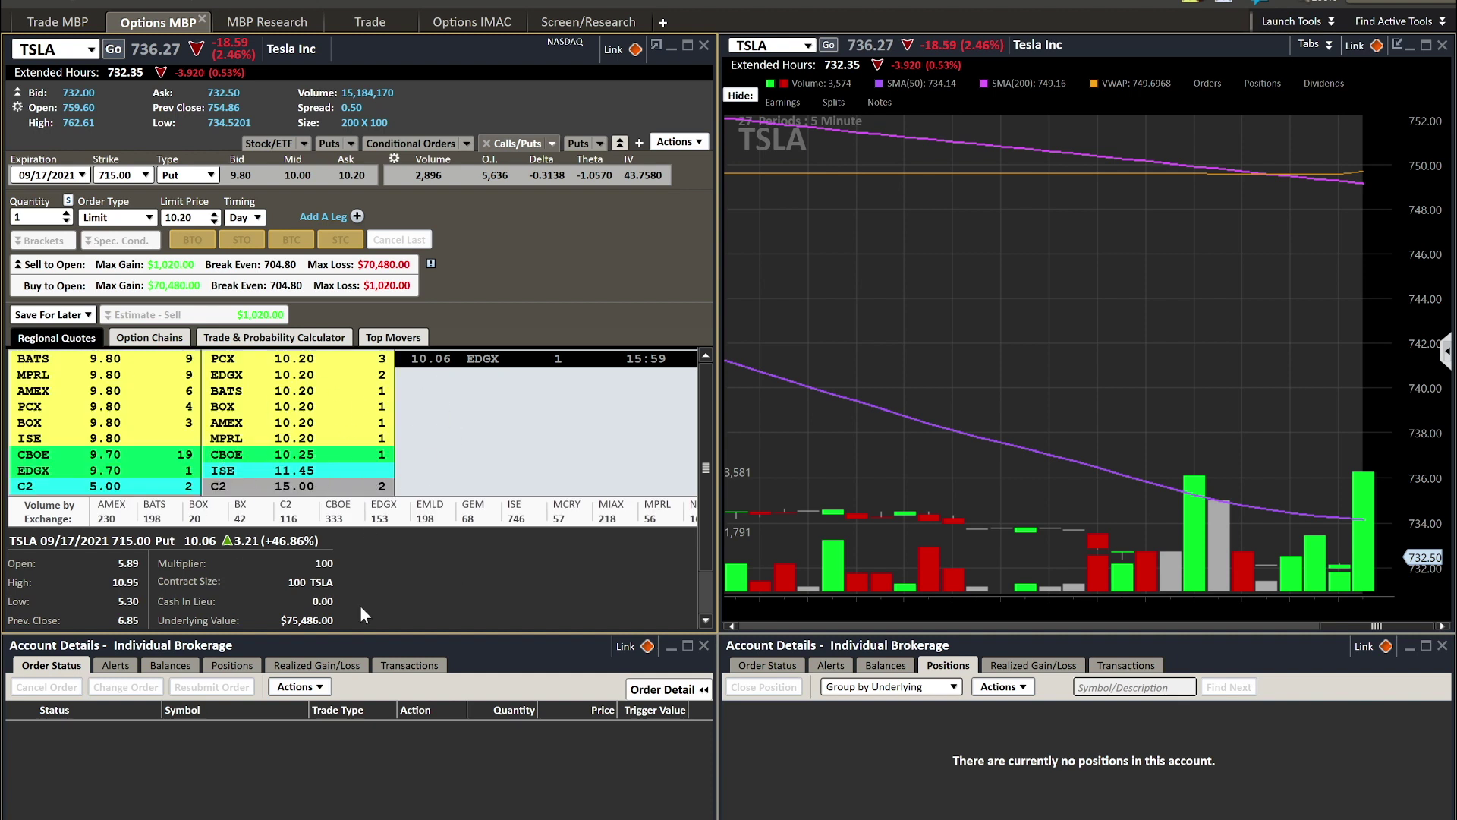
scroll(111, 549, "down", 1)
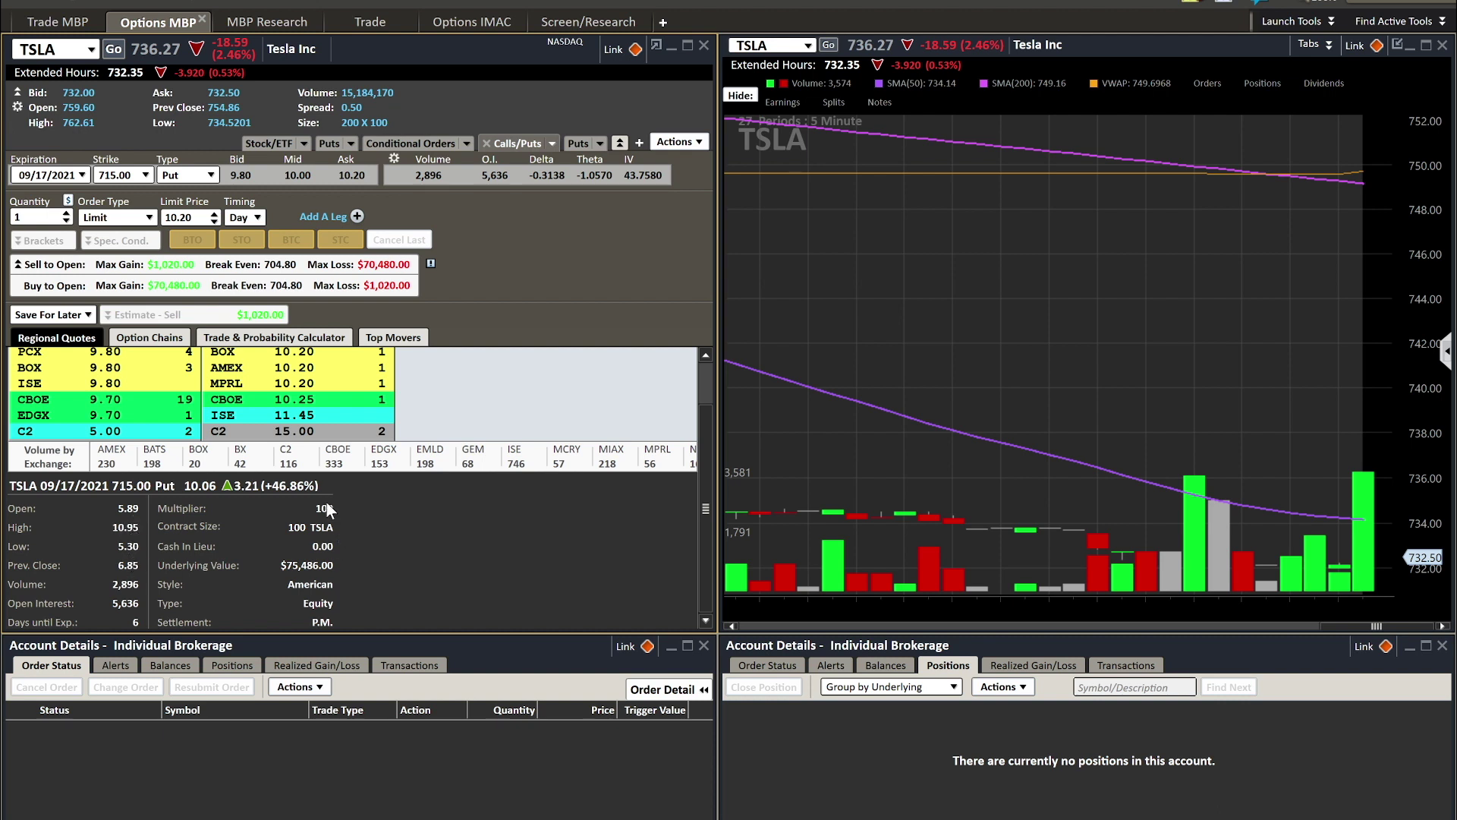
scroll(325, 568, "up", 1)
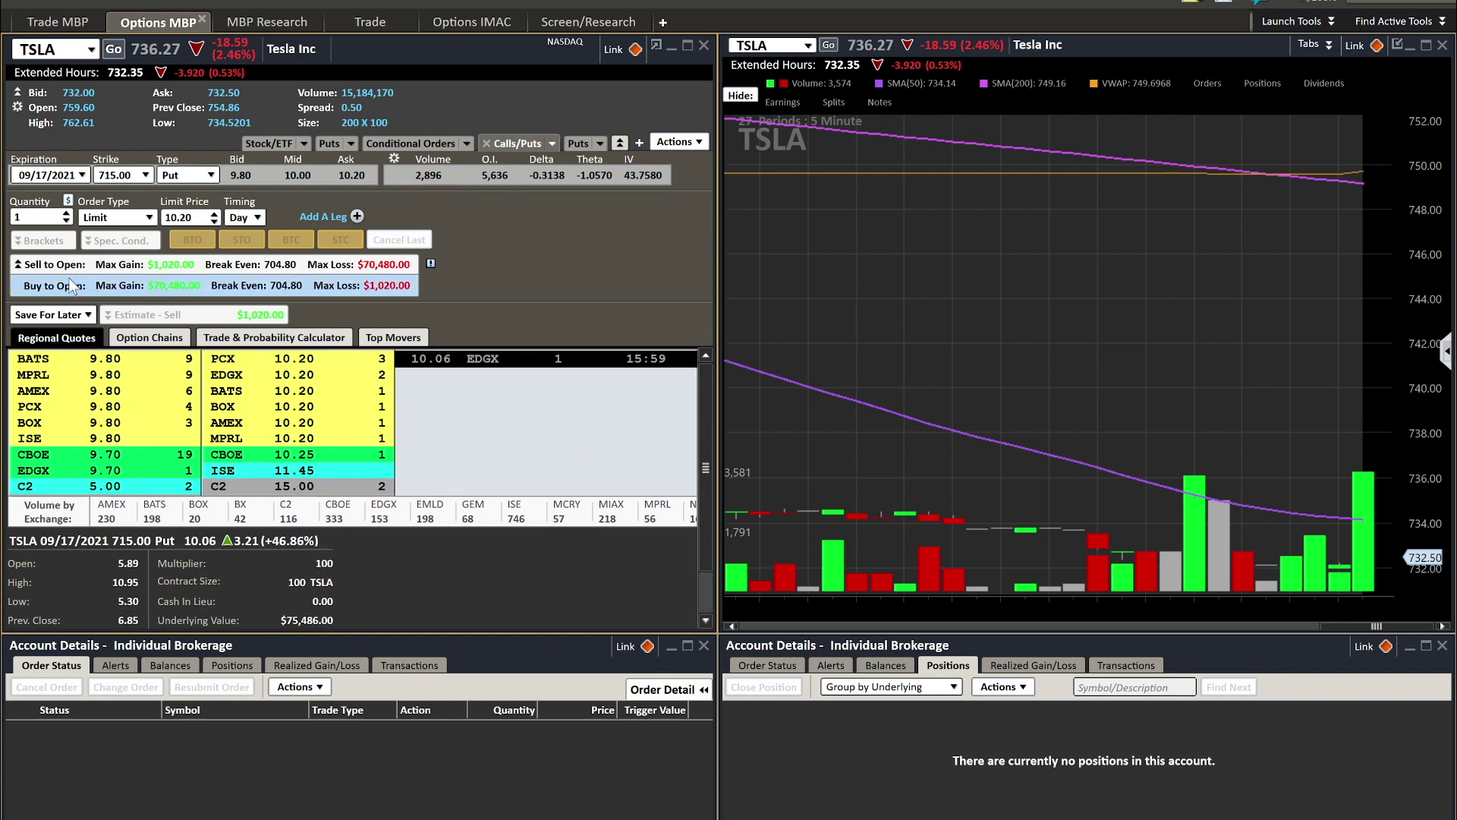
Hide the buy-to-open estimate, then show the TSLA option chain and its top moving options.
left_click(17, 265)
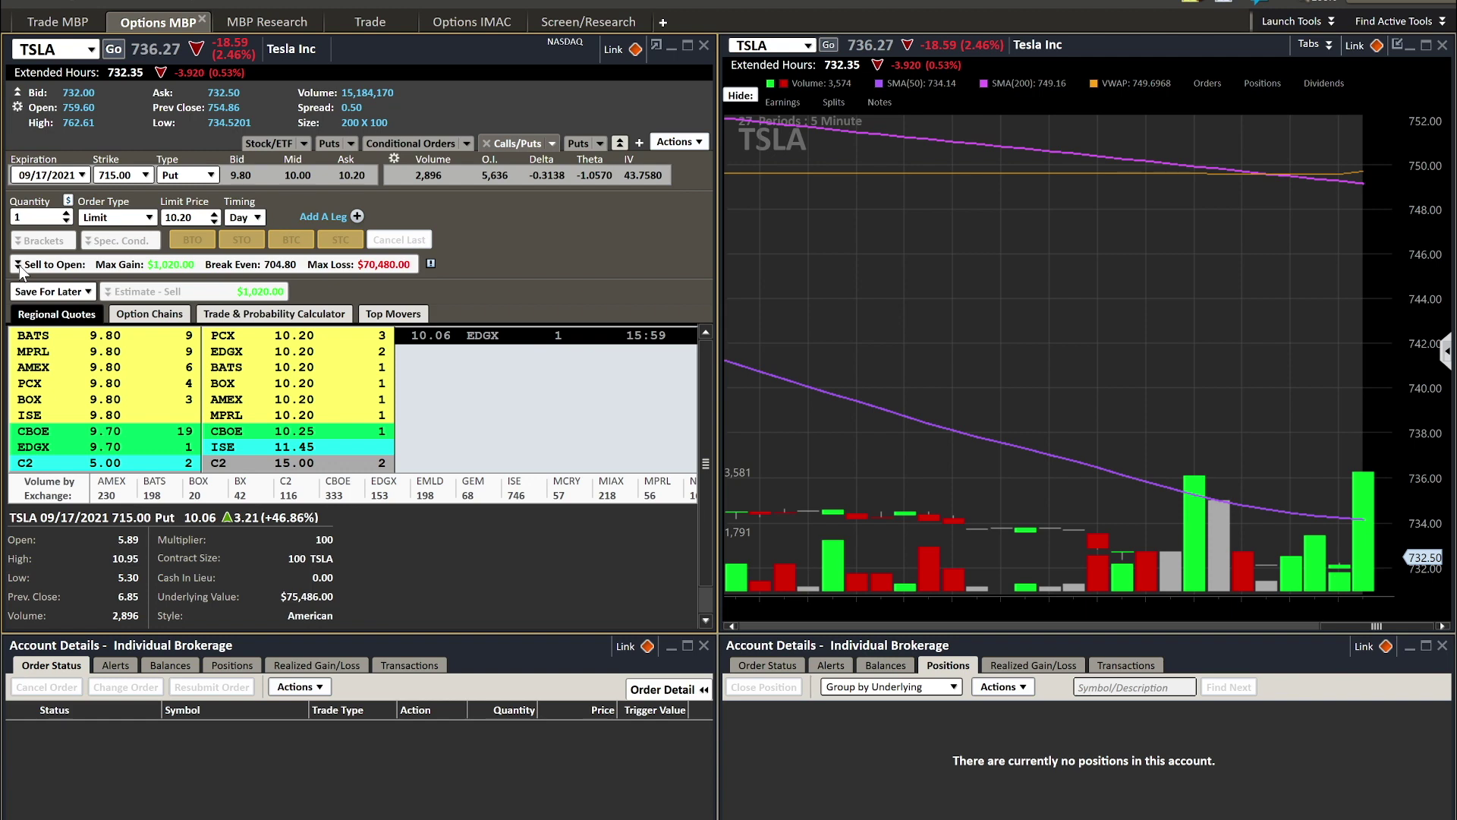
left_click(121, 315)
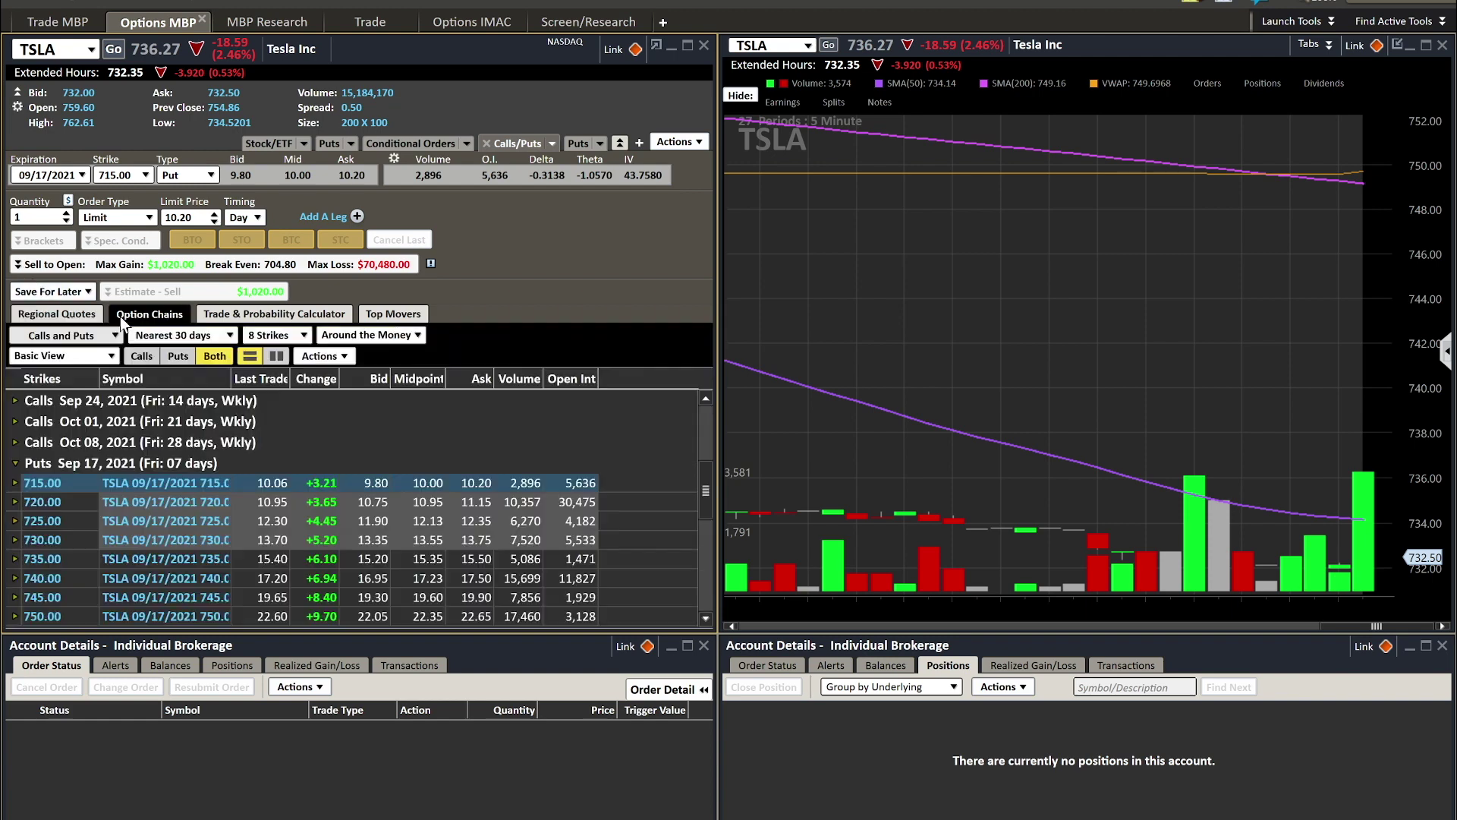
left_click(398, 315)
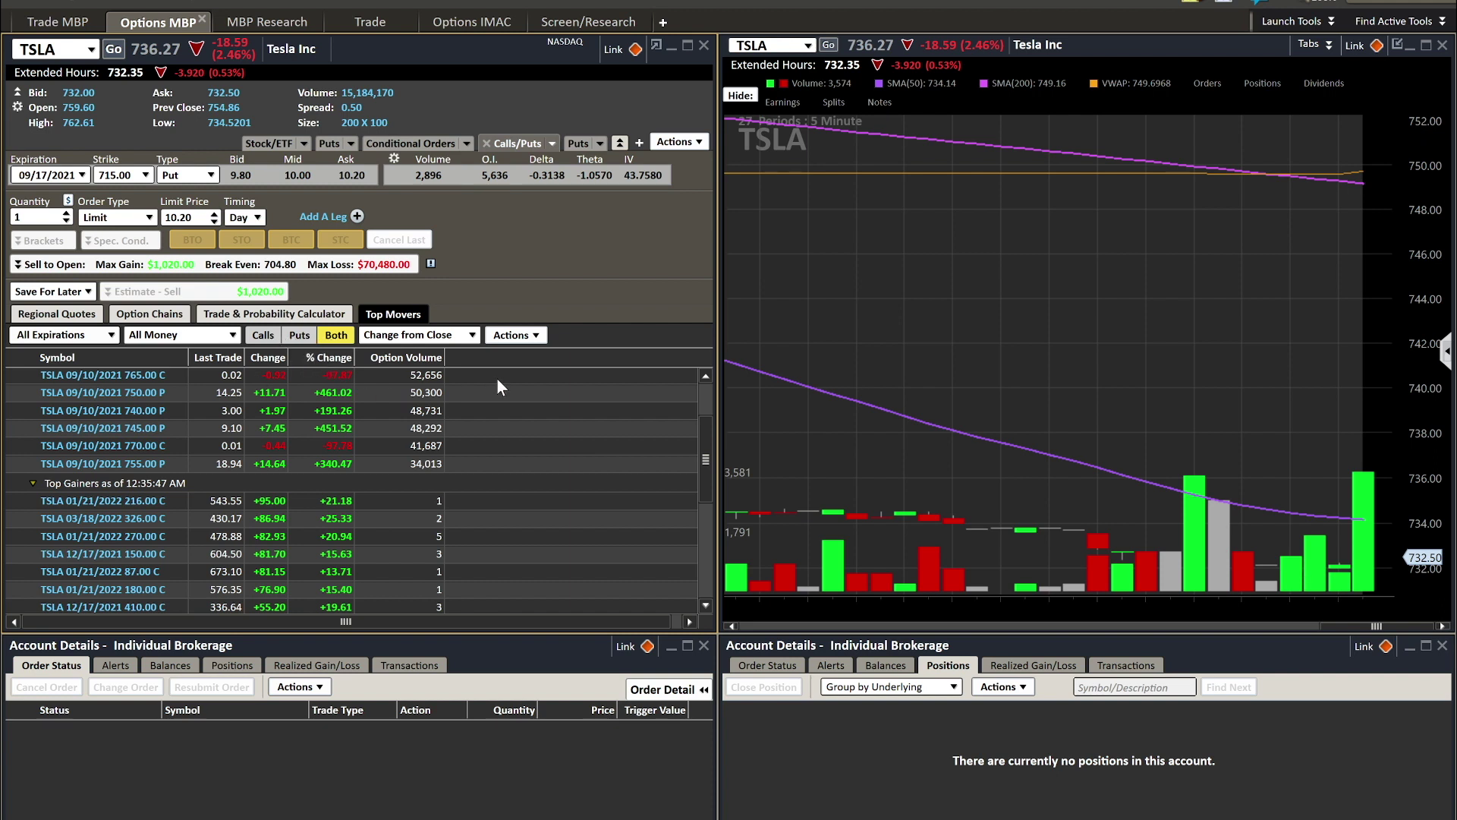
Filter TSLA's top-moving options to puts, then calls, and finally both calls and puts.
scroll(455, 414, "up", 2)
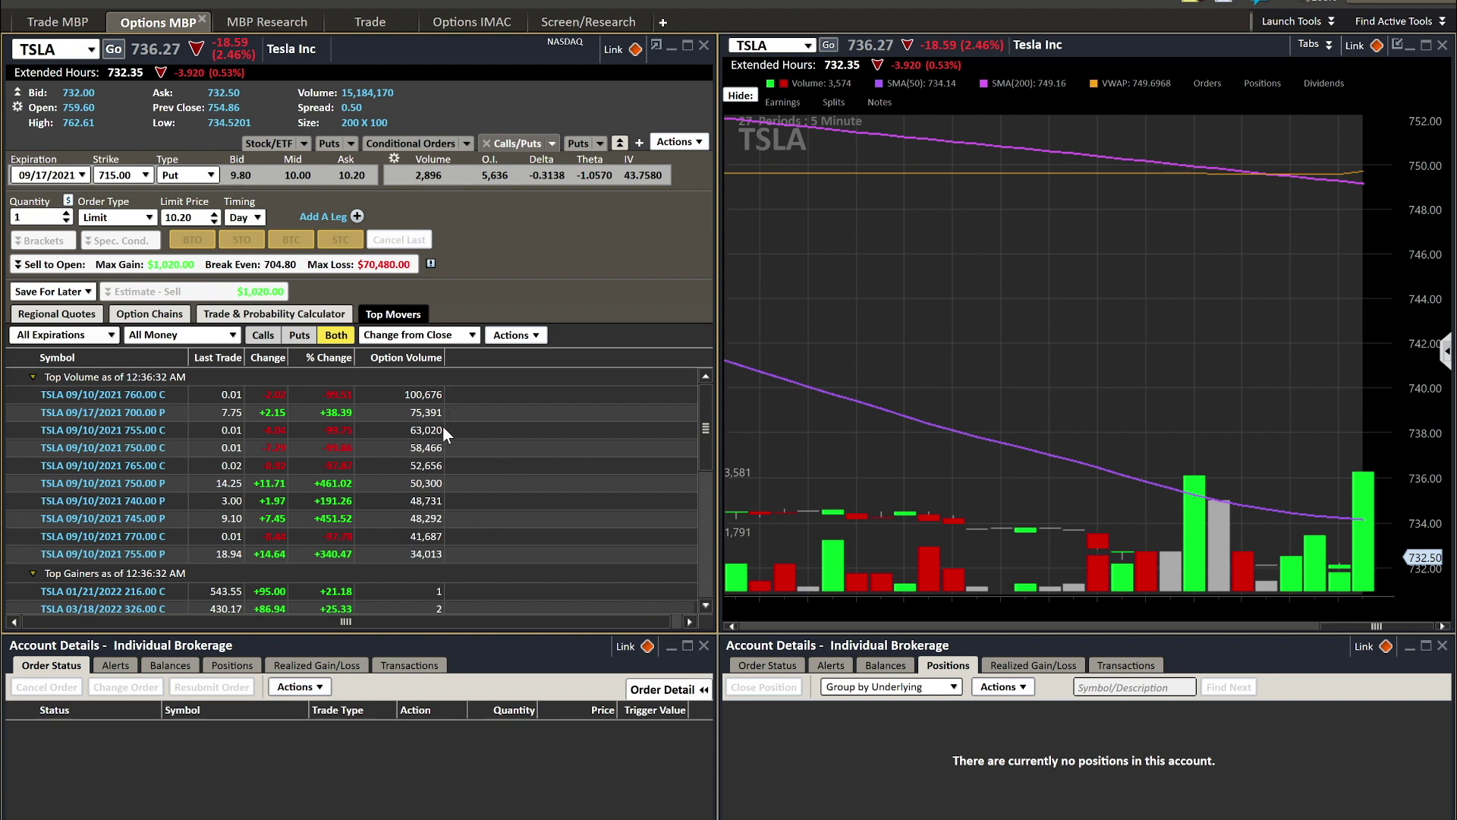
left_click(290, 336)
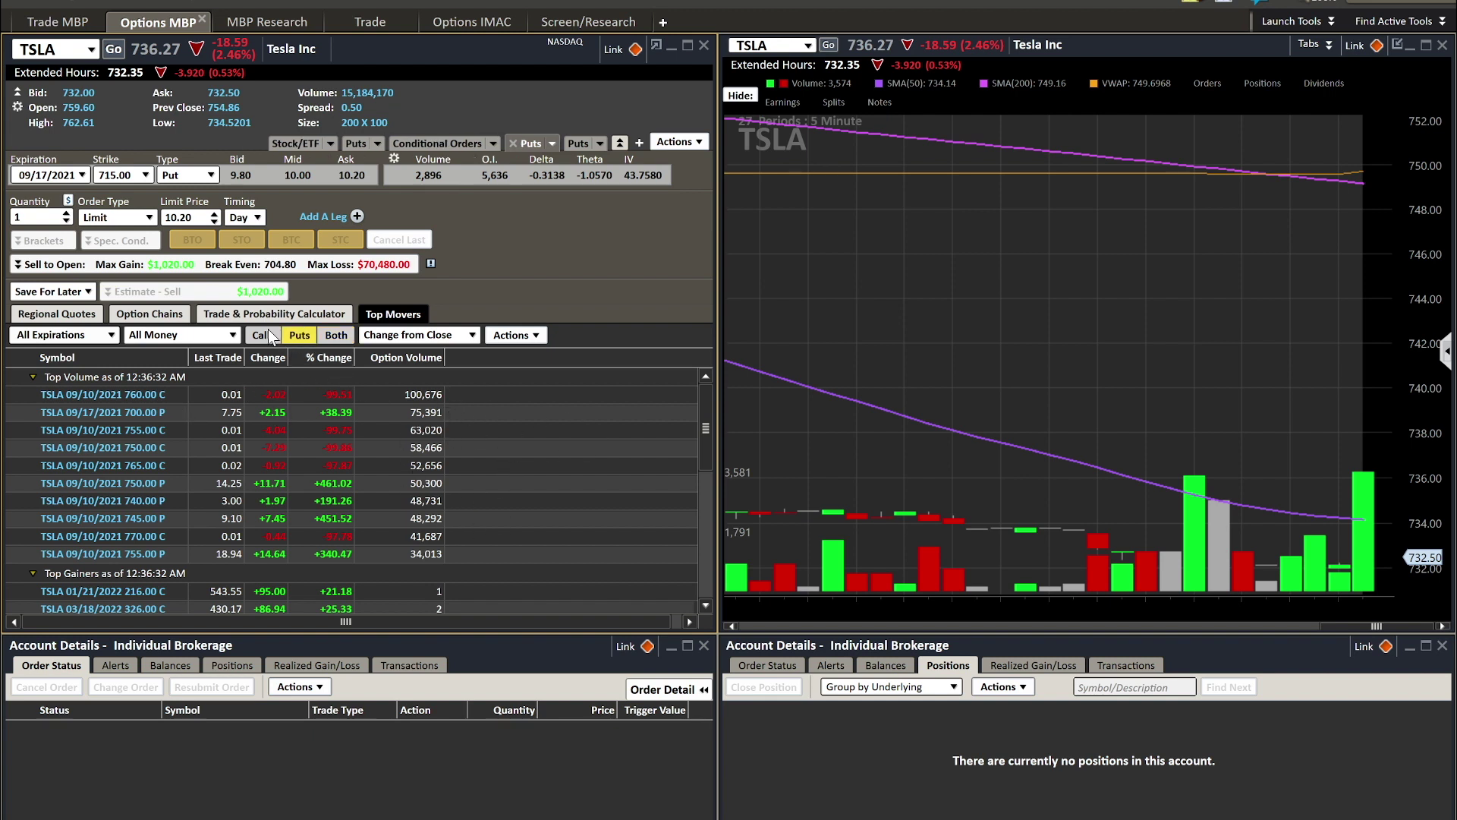
left_click(267, 334)
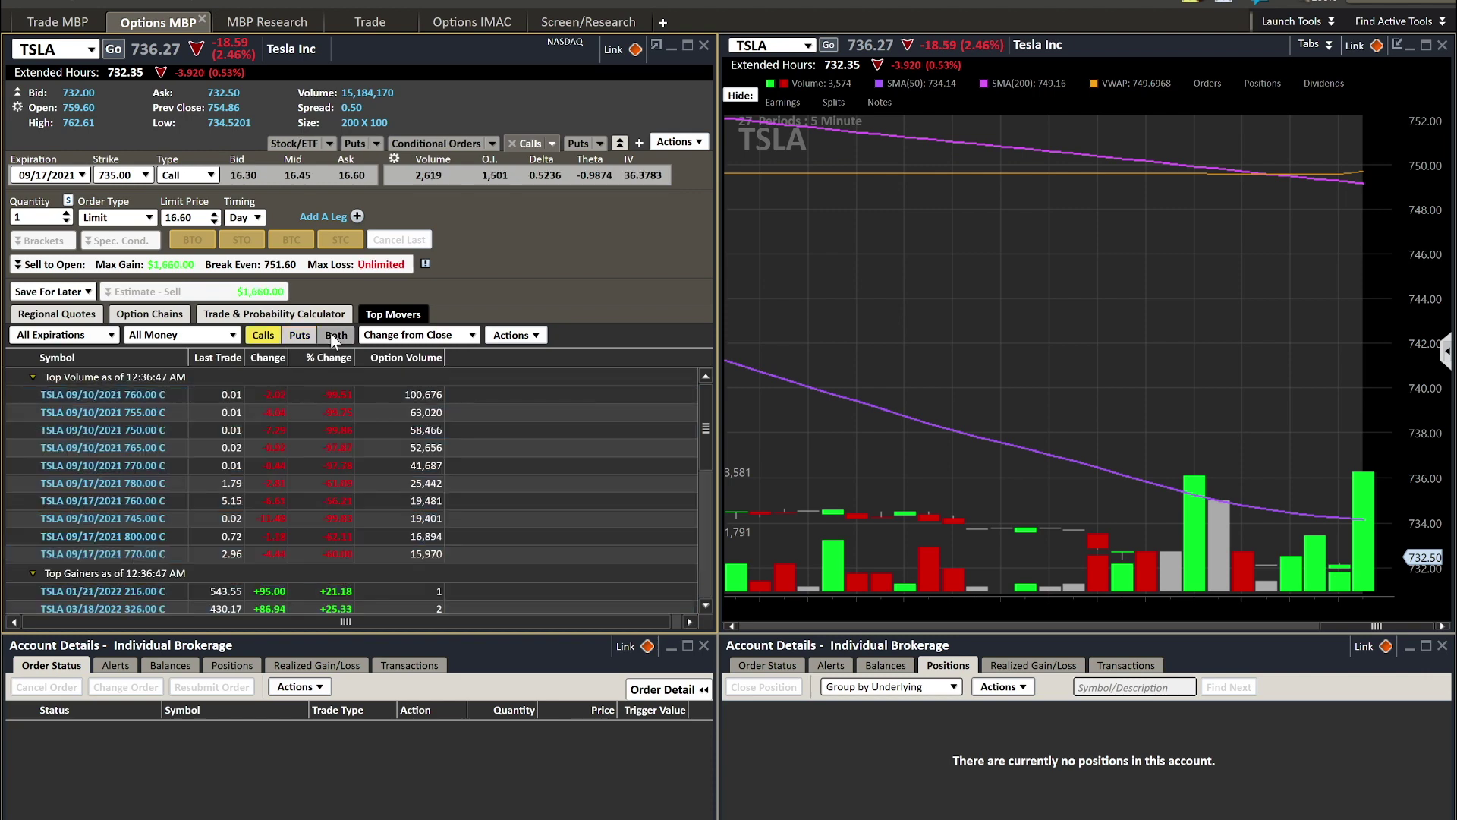
left_click(332, 338)
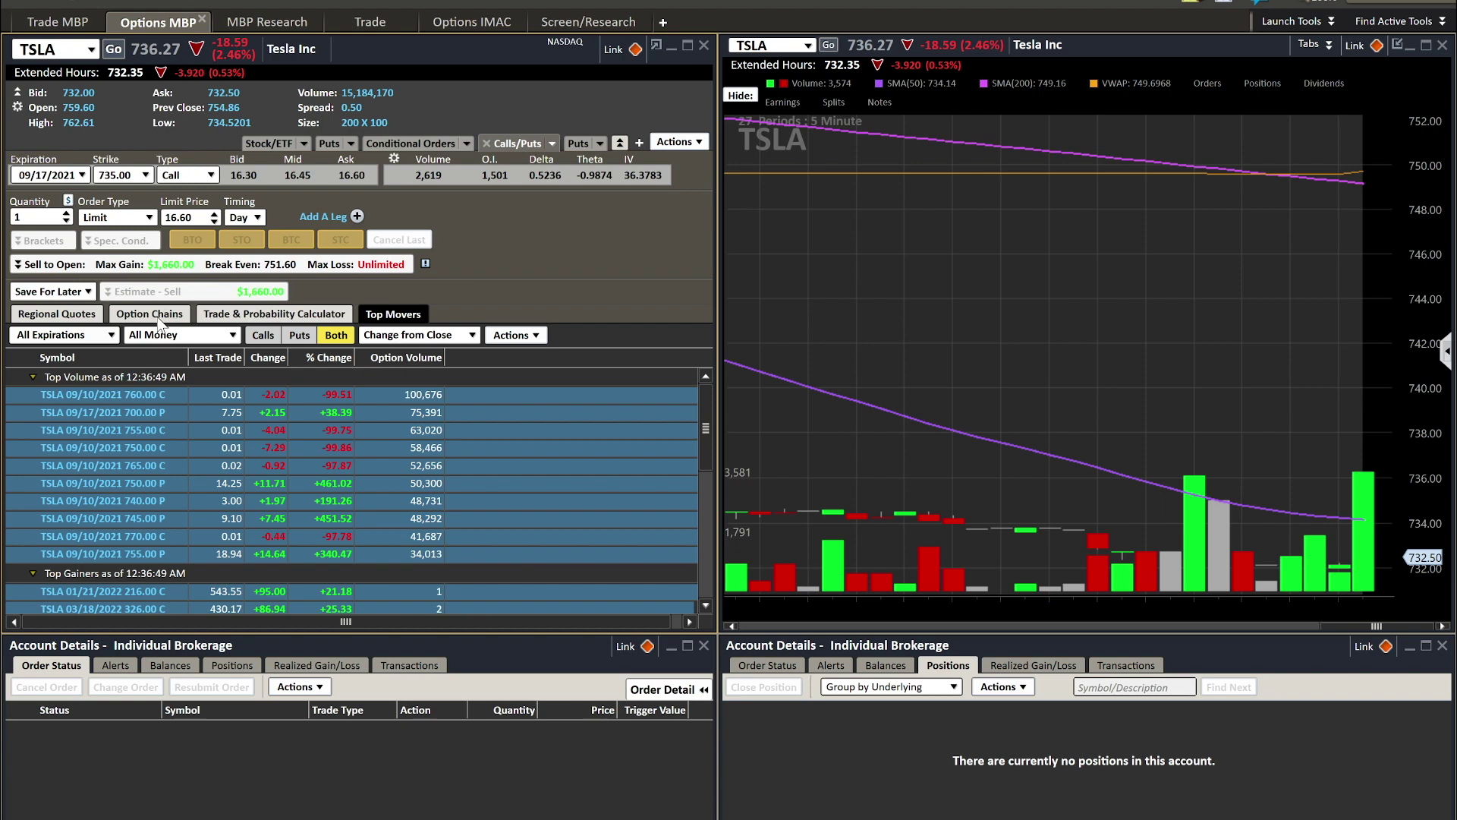
Review the Trade & Probability Calculator, then return to the TSLA September 17 call chain.
left_click(229, 319)
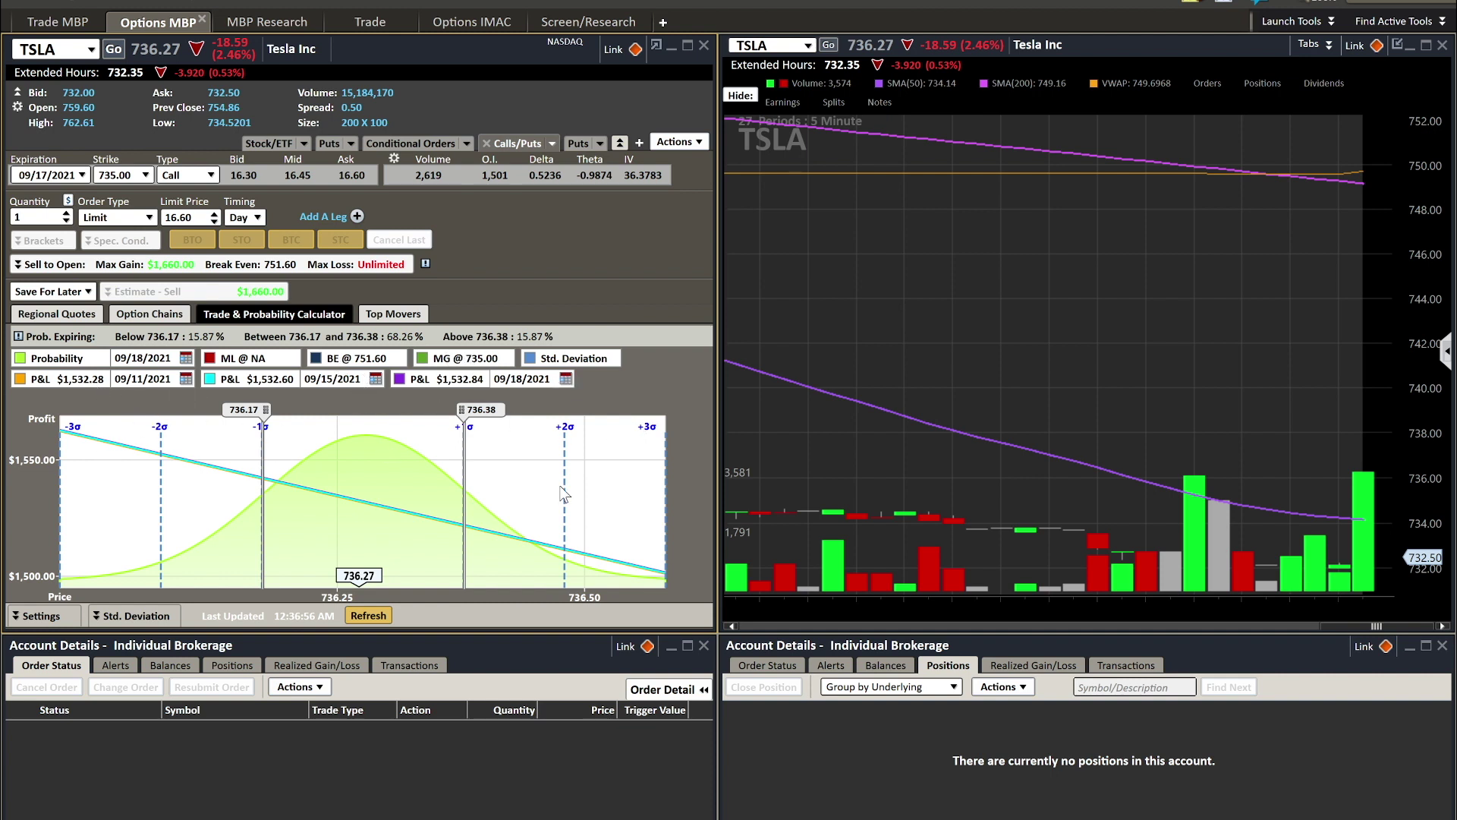
left_click(156, 317)
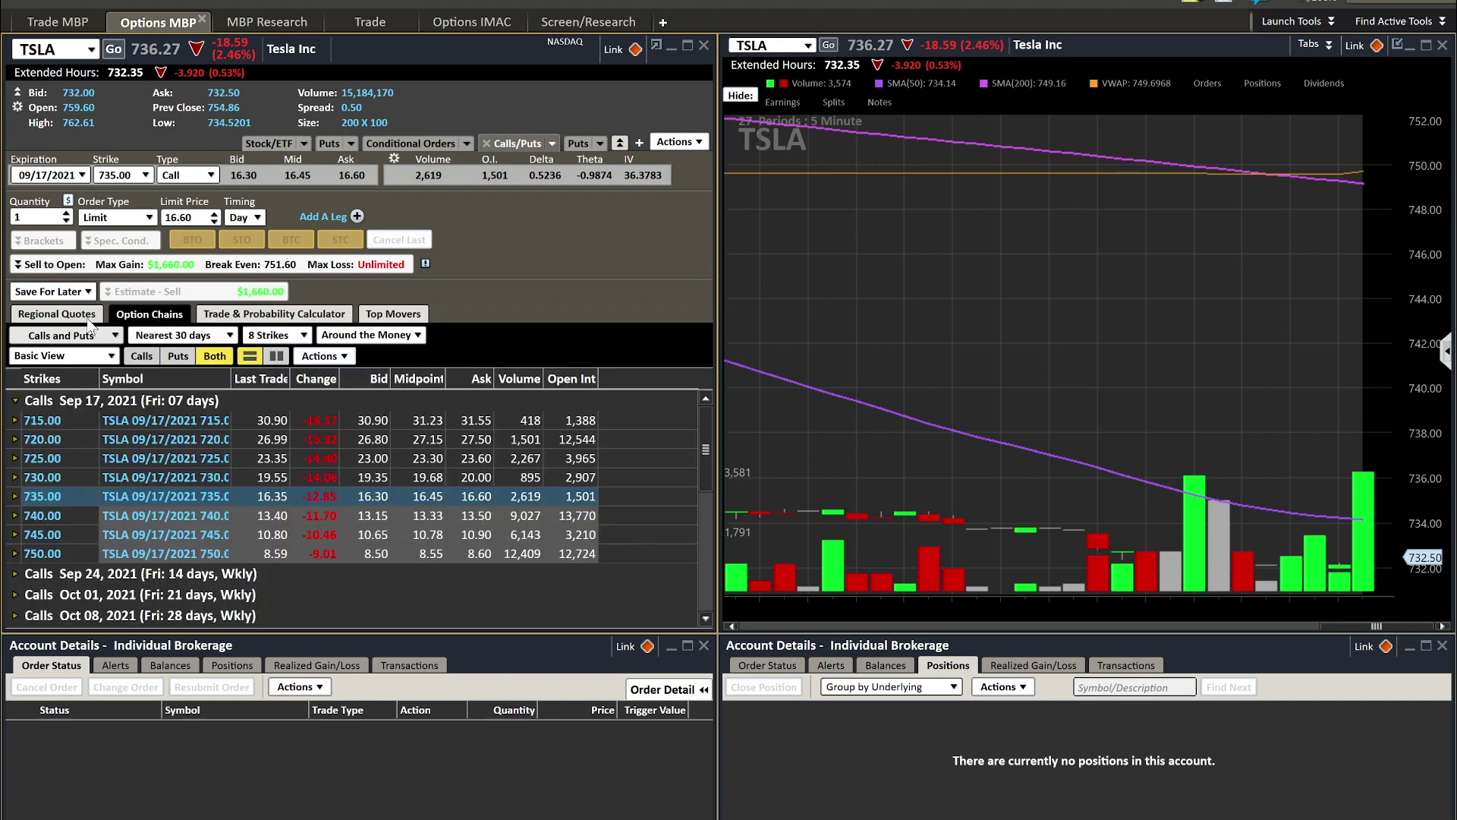
Display regional exchange bid and ask quotes for the TSLA 09/17 735 call.
left_click(90, 318)
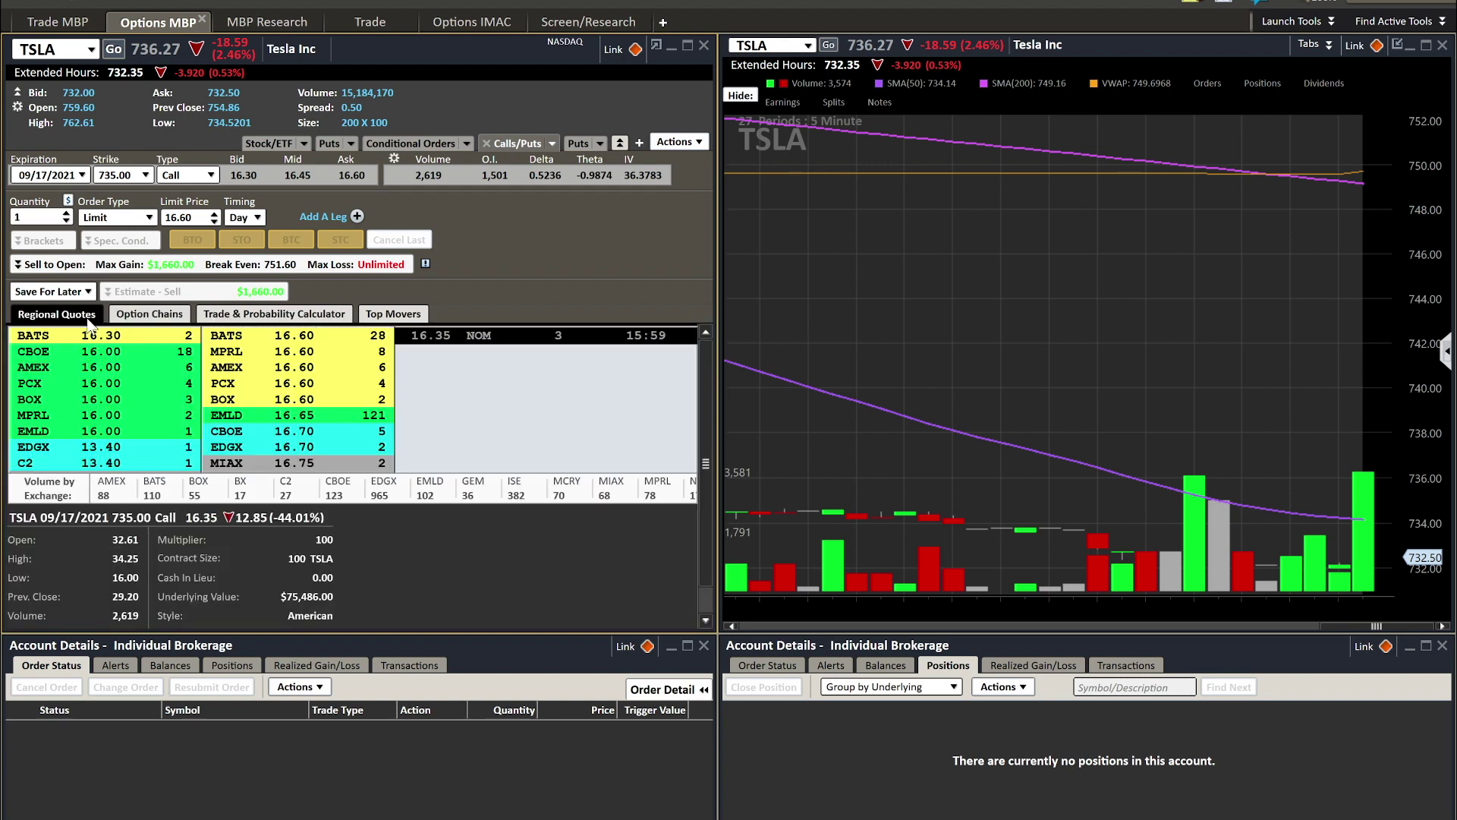
left_click(149, 317)
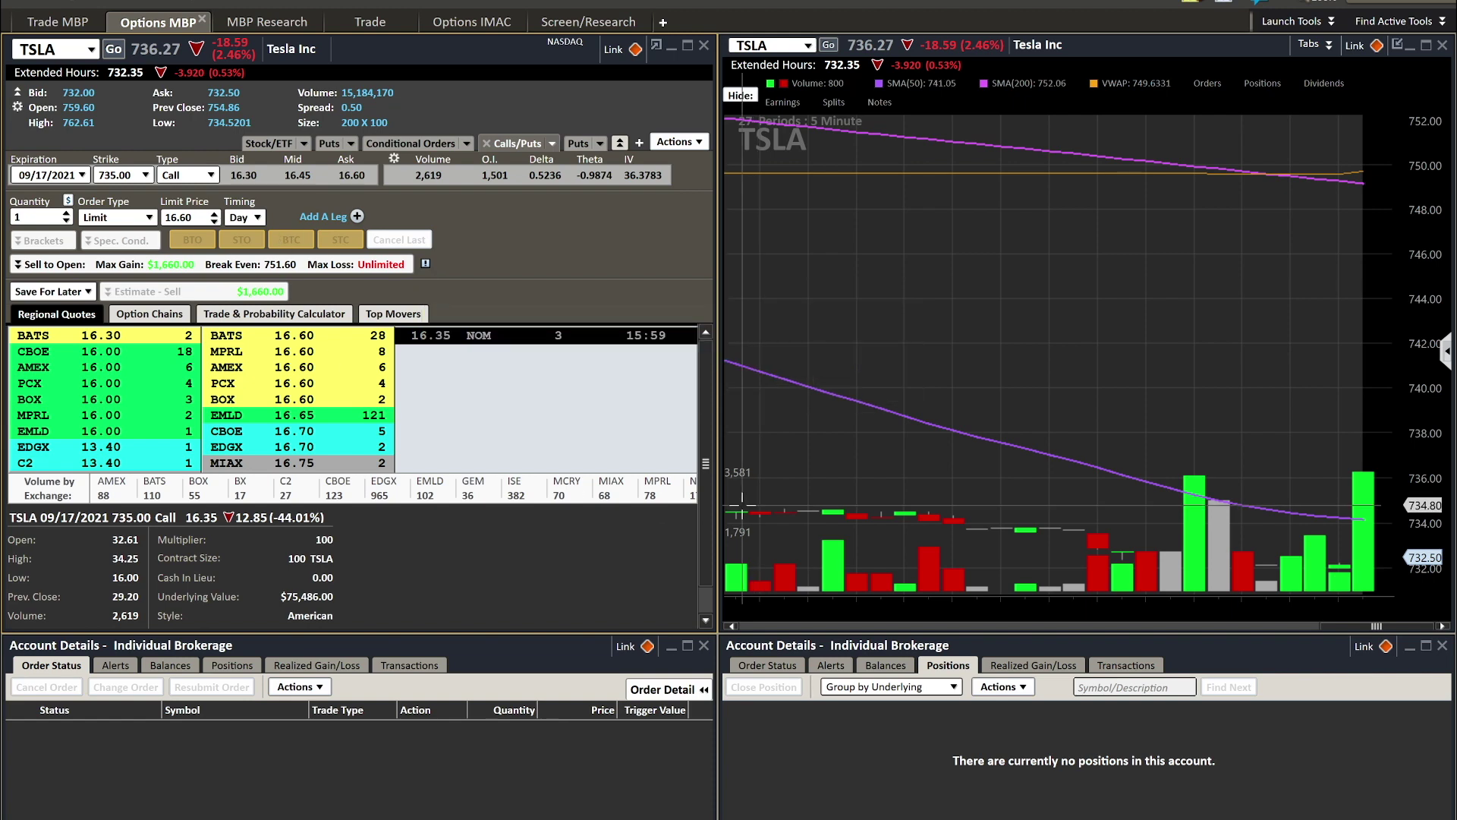
left_click(1263, 22)
left_click(1263, 22)
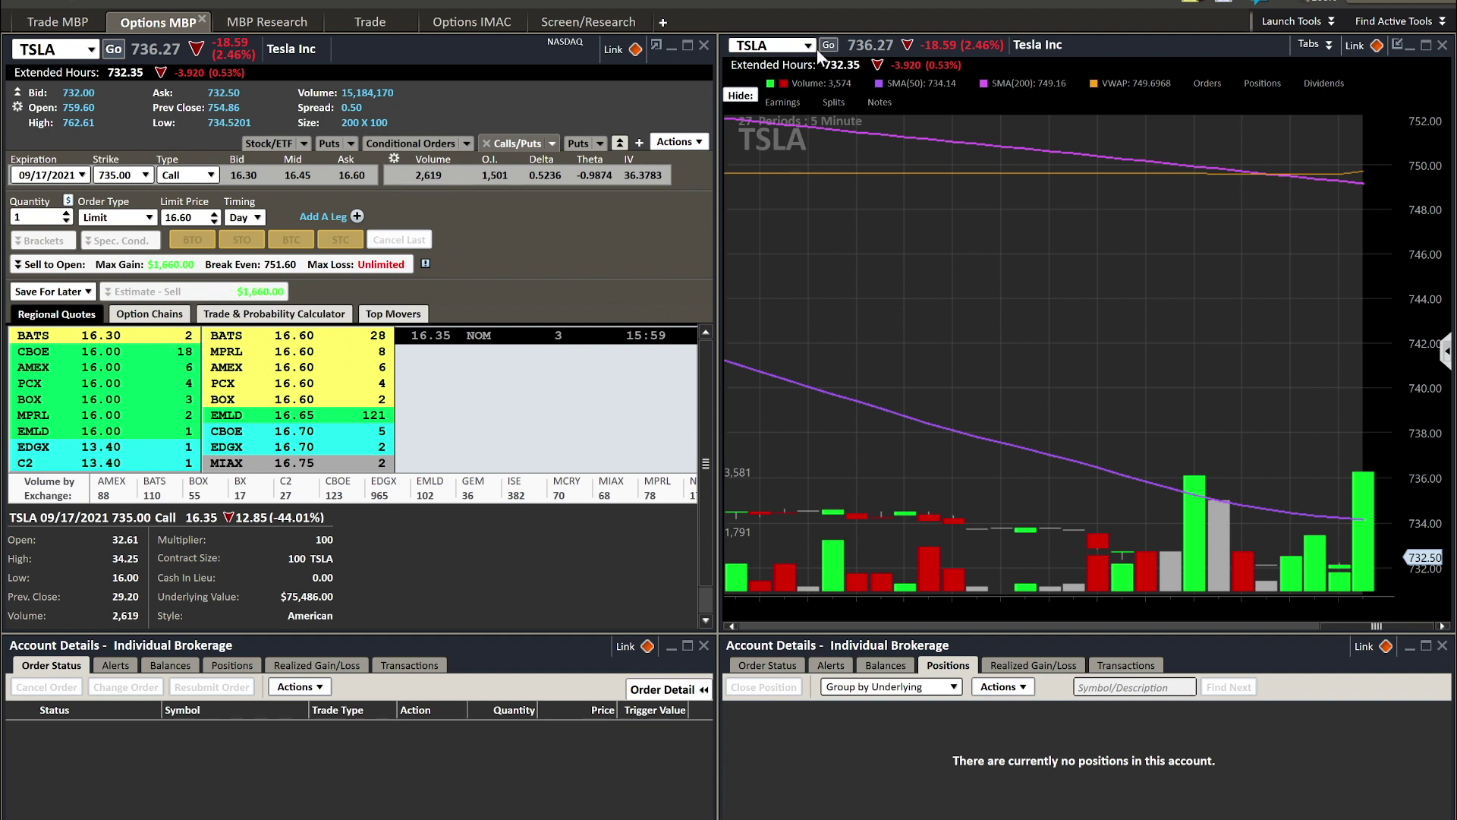
Launch an All In One Trade Tool for TSLA over the chart, shortened, with order entry collapsed.
left_click(1298, 23)
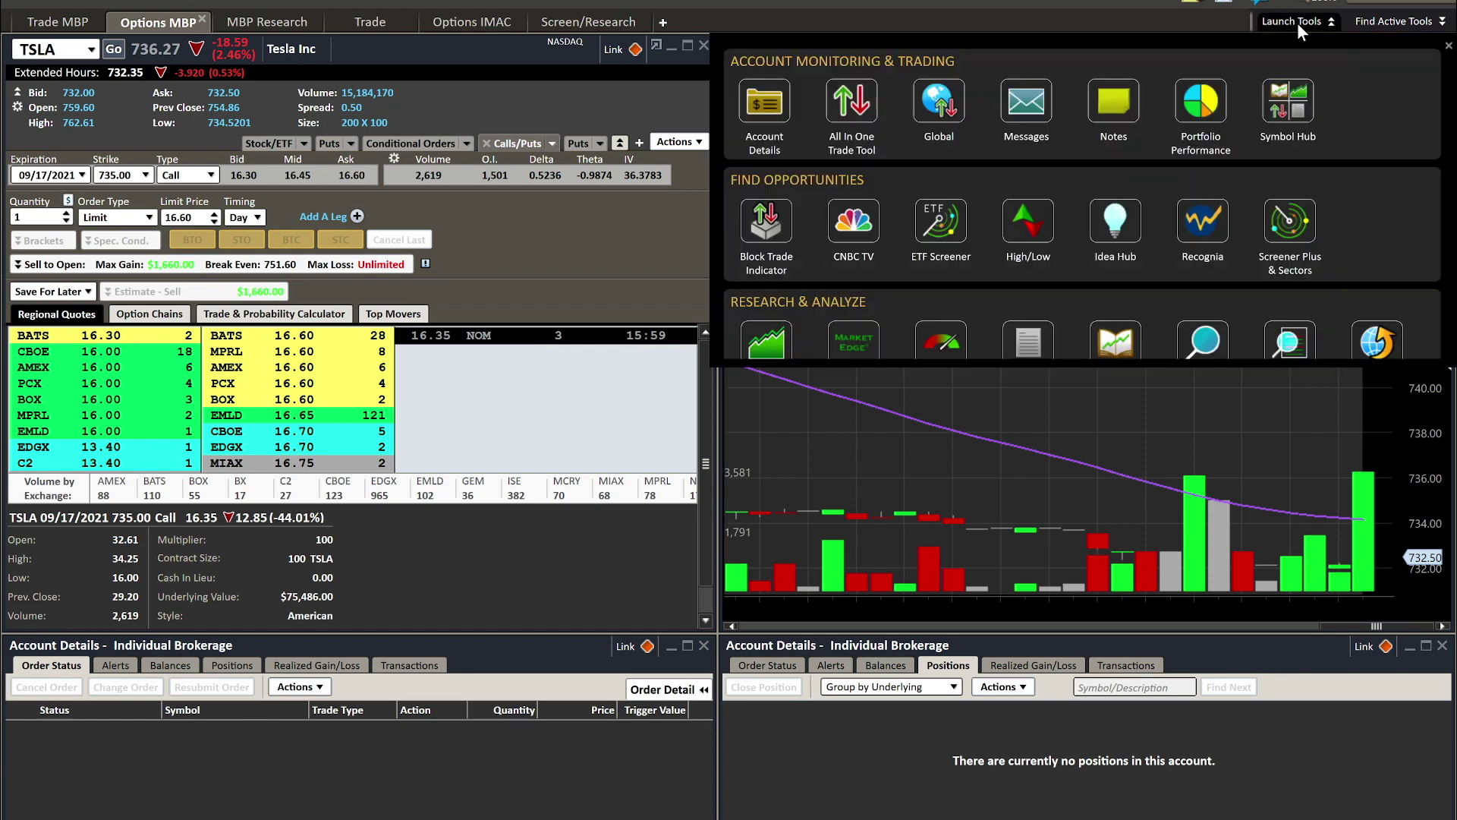
left_click(823, 98)
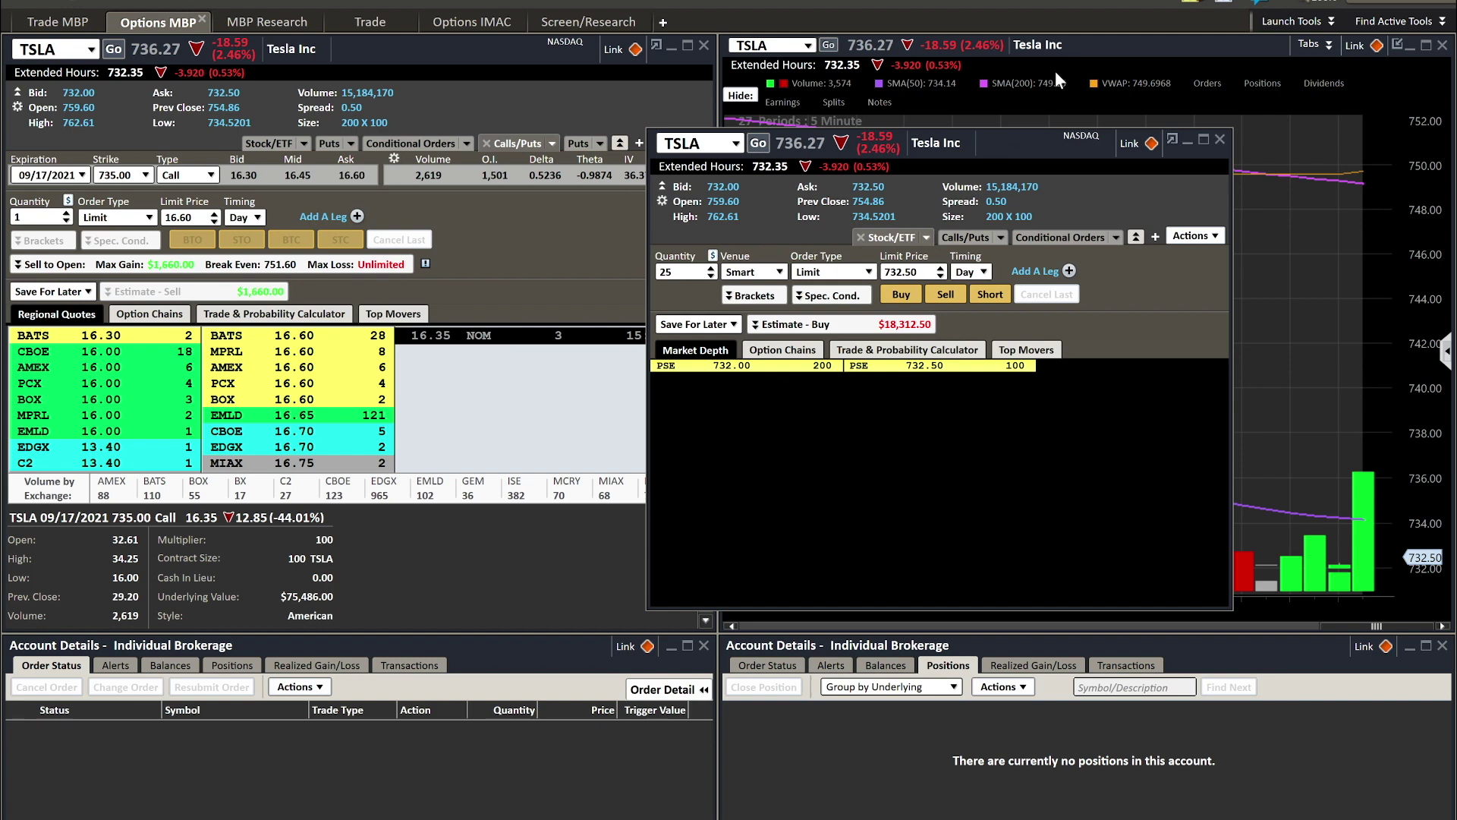
left_click_drag(988, 135, 1082, 108)
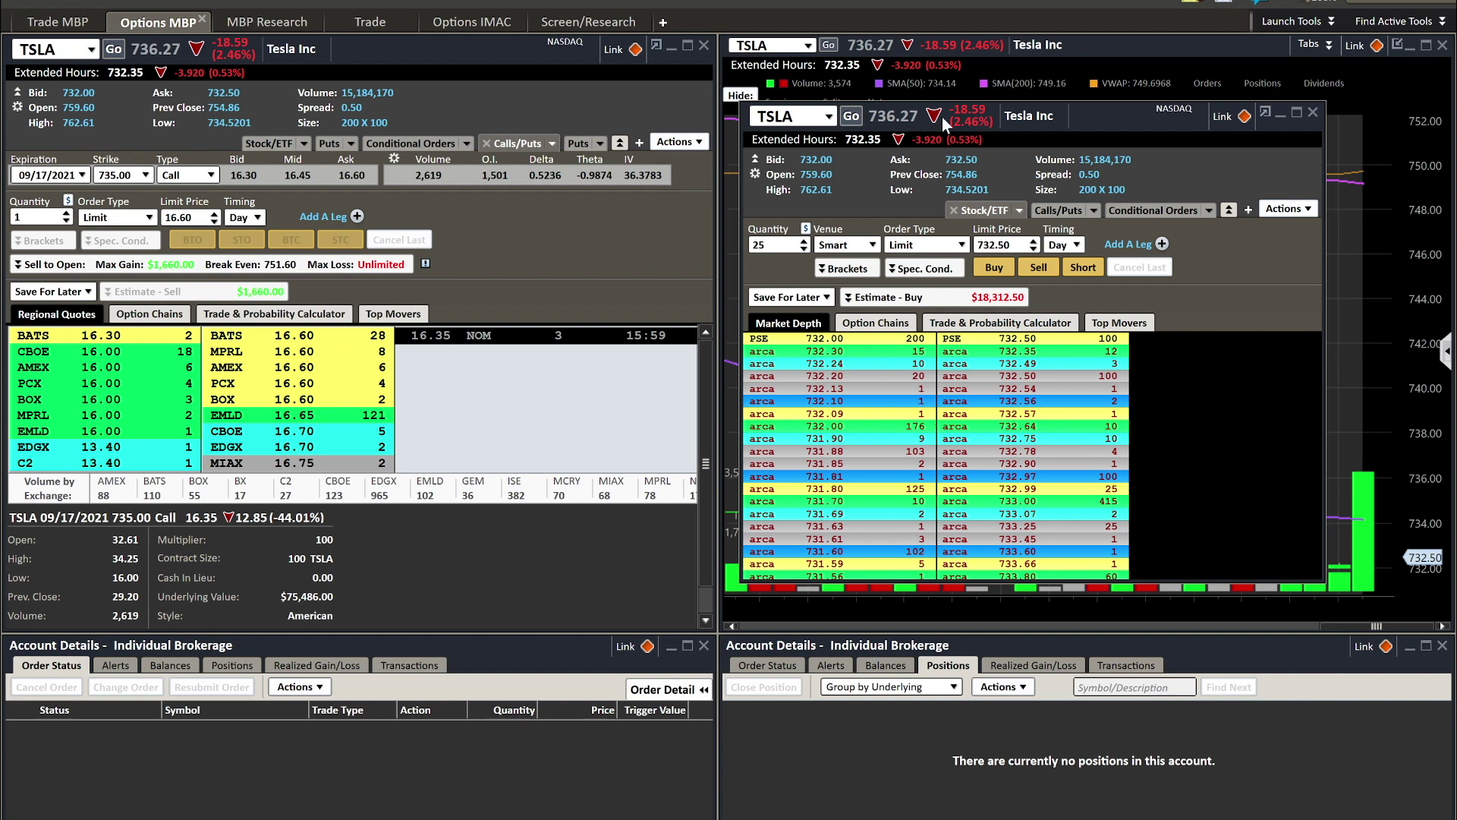
left_click_drag(1107, 105, 1107, 165)
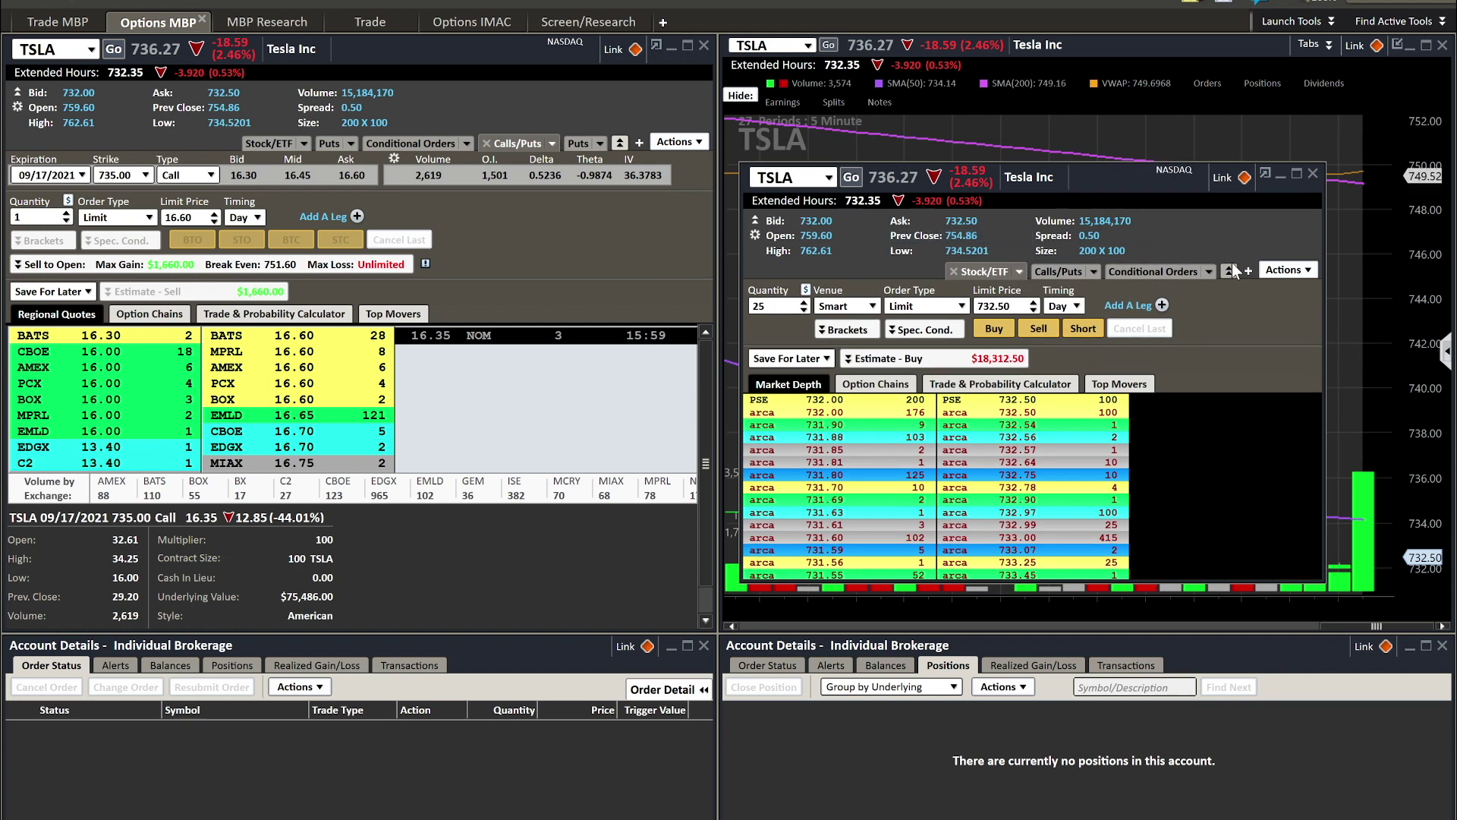
left_click(1229, 271)
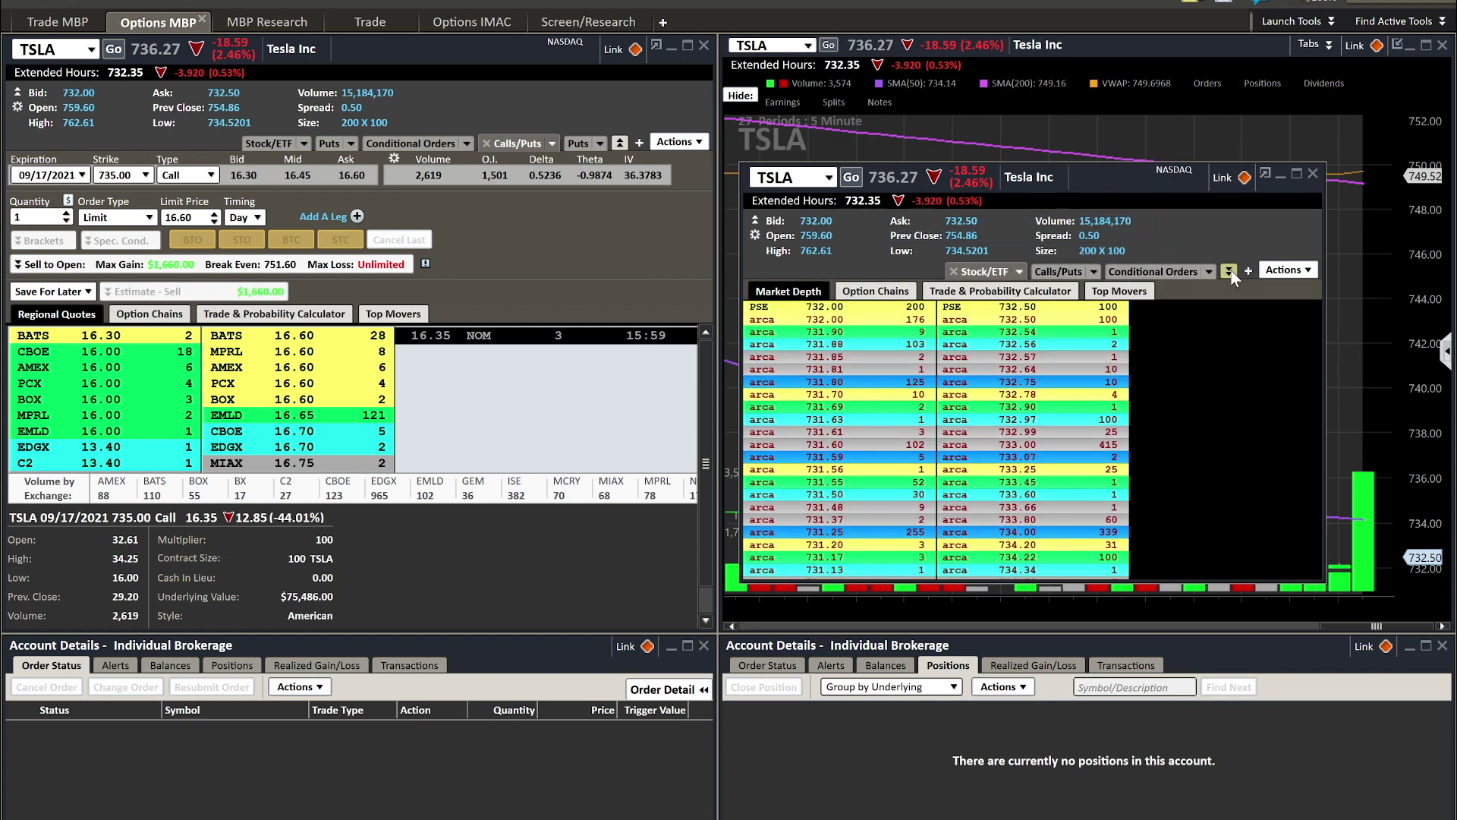
Collapse the TSLA window's extra quote rows and order entry, then switch it to Streamlined view.
left_click(755, 219)
left_click(755, 220)
left_click(755, 219)
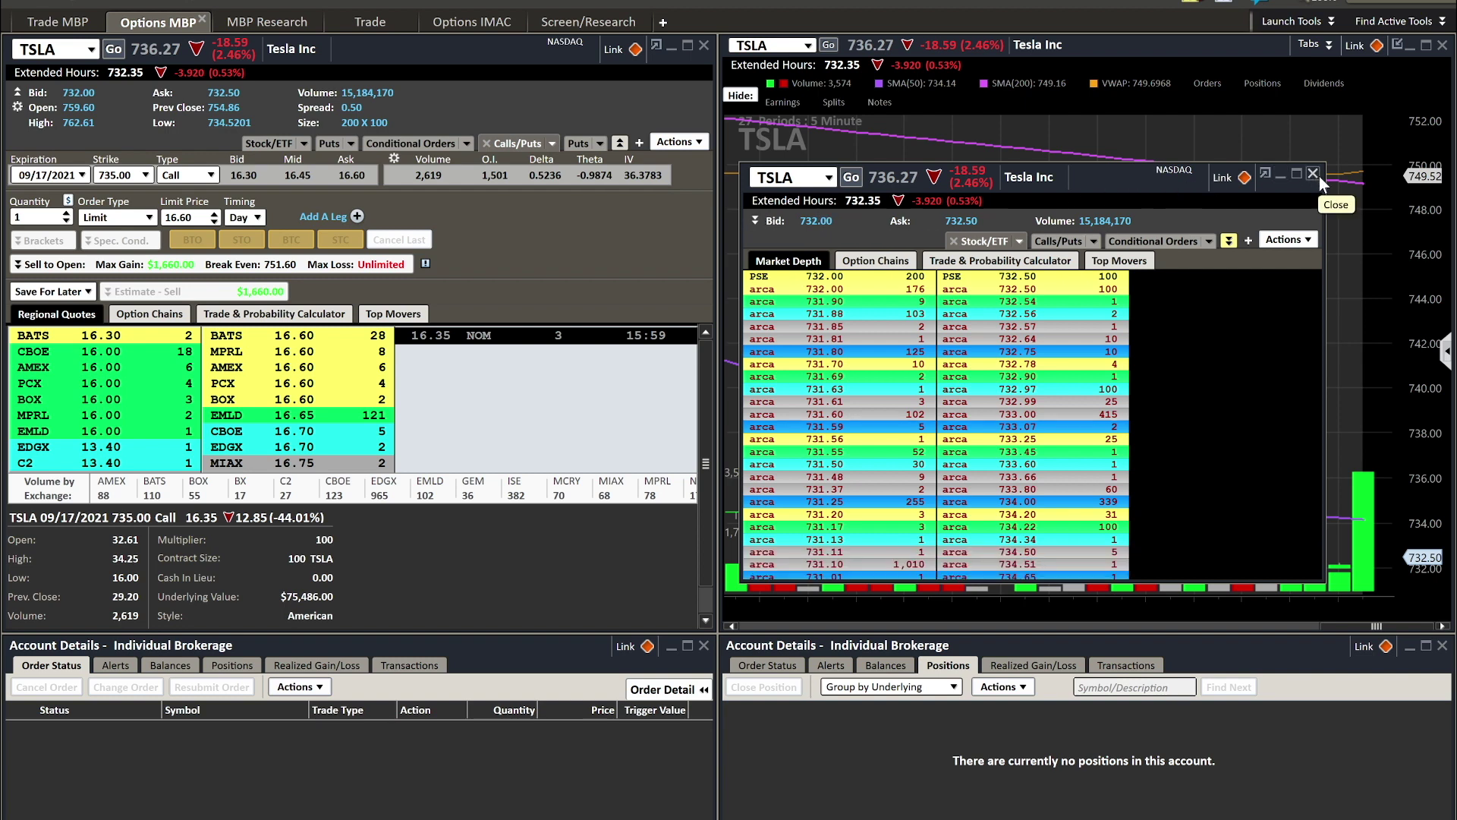
left_click(756, 218)
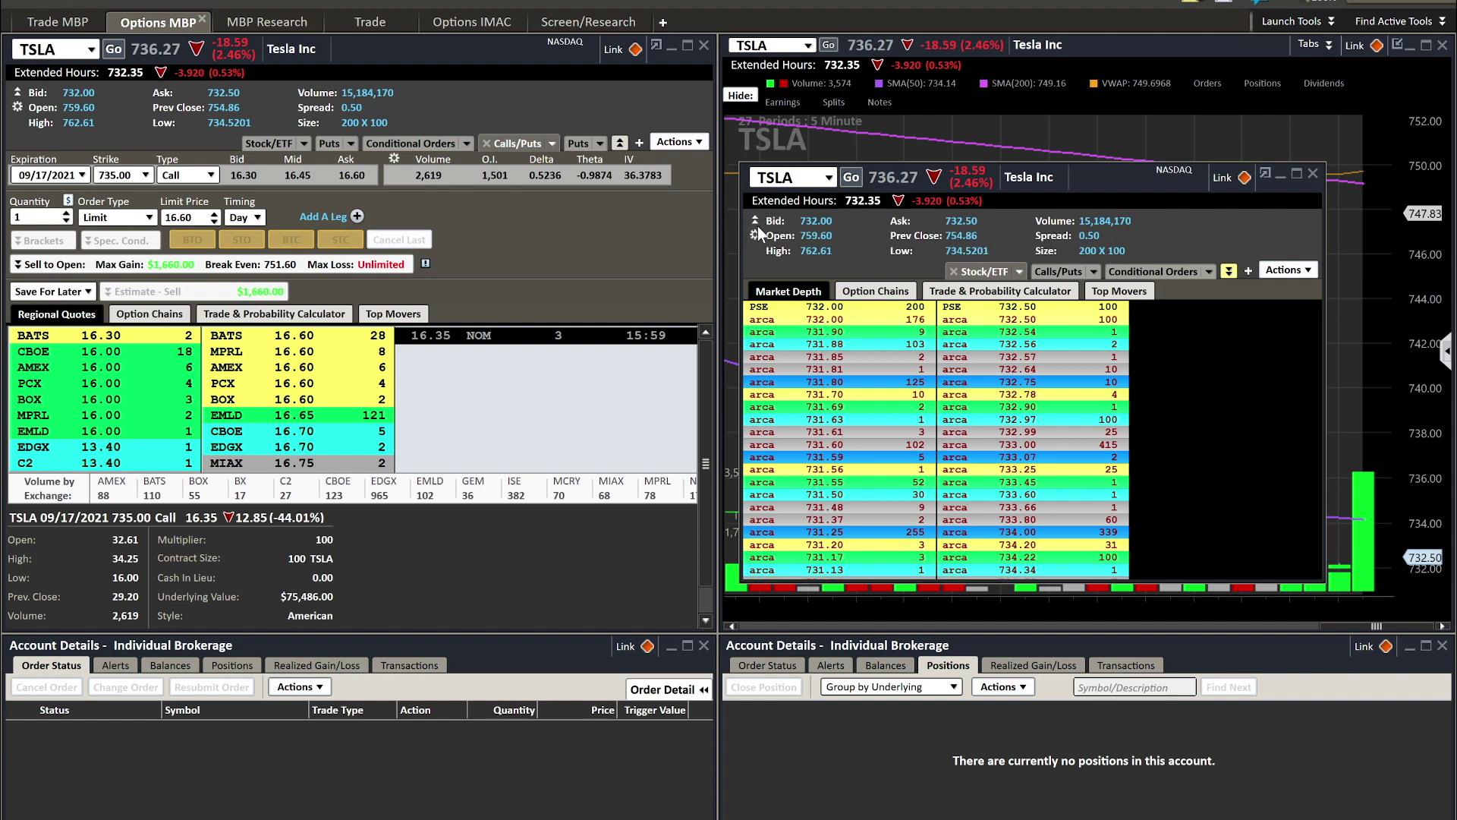
left_click(1229, 271)
left_click(1231, 272)
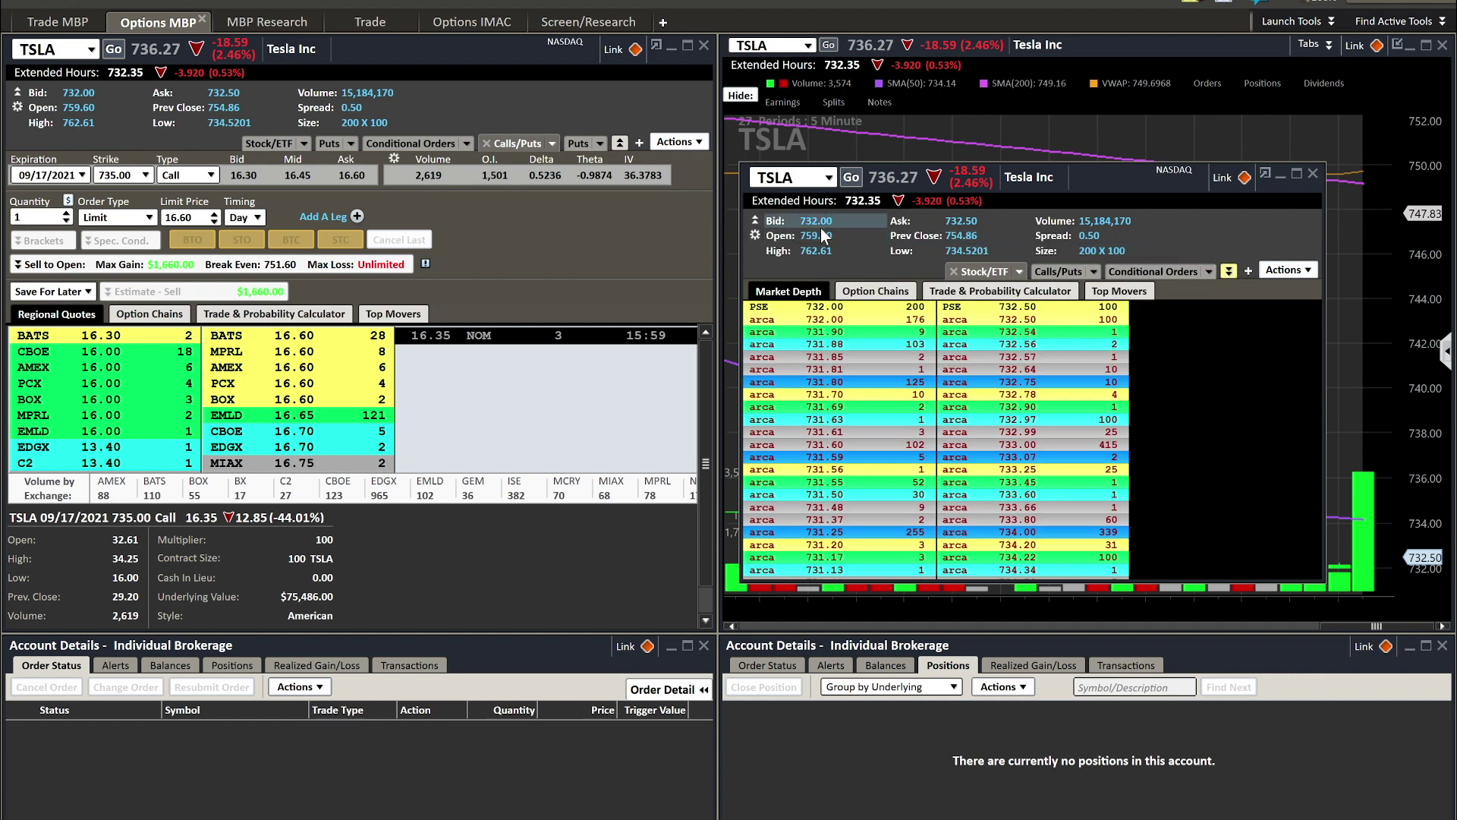
left_click(758, 215)
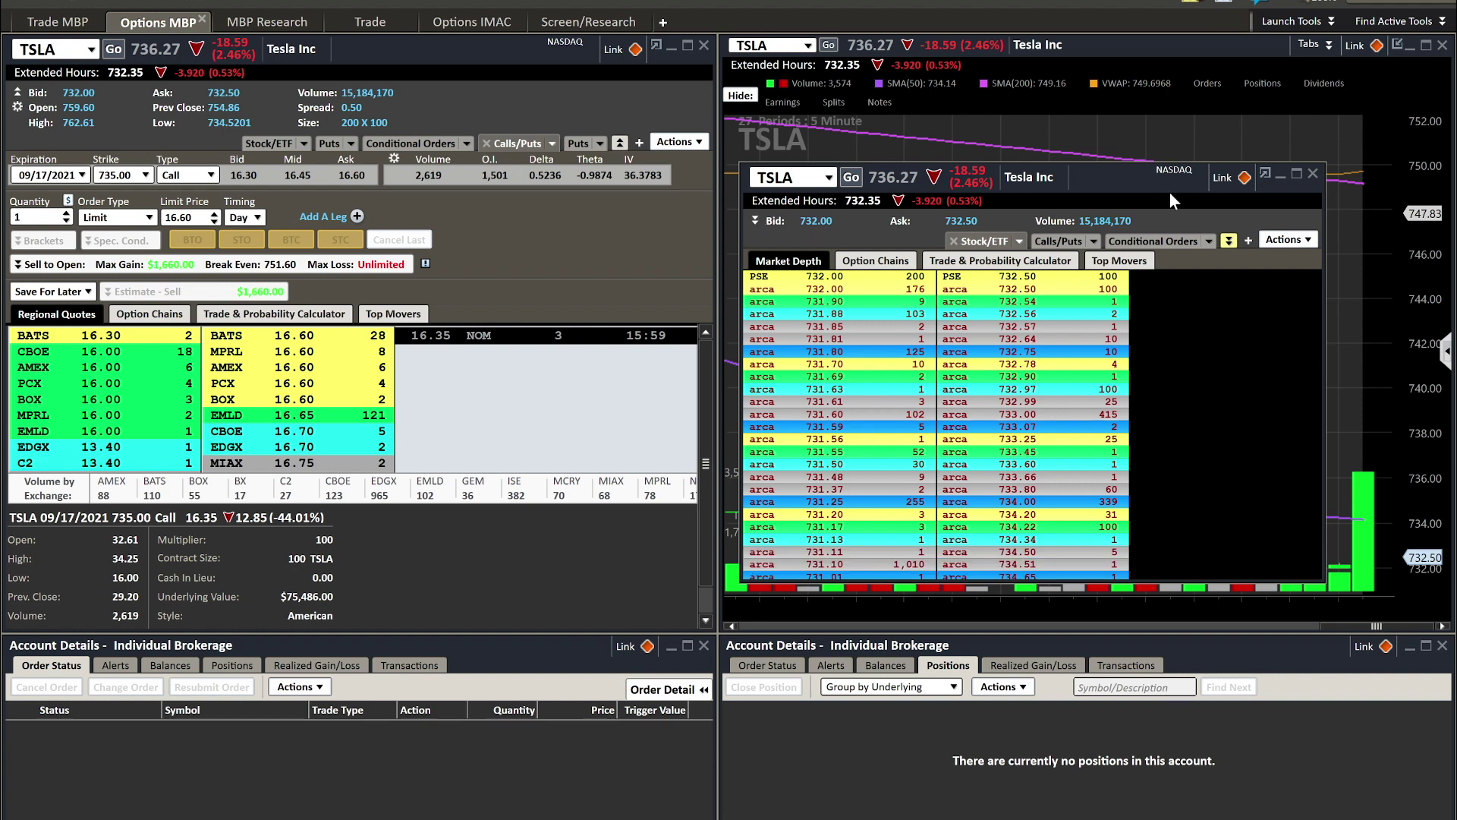
left_click(1266, 174)
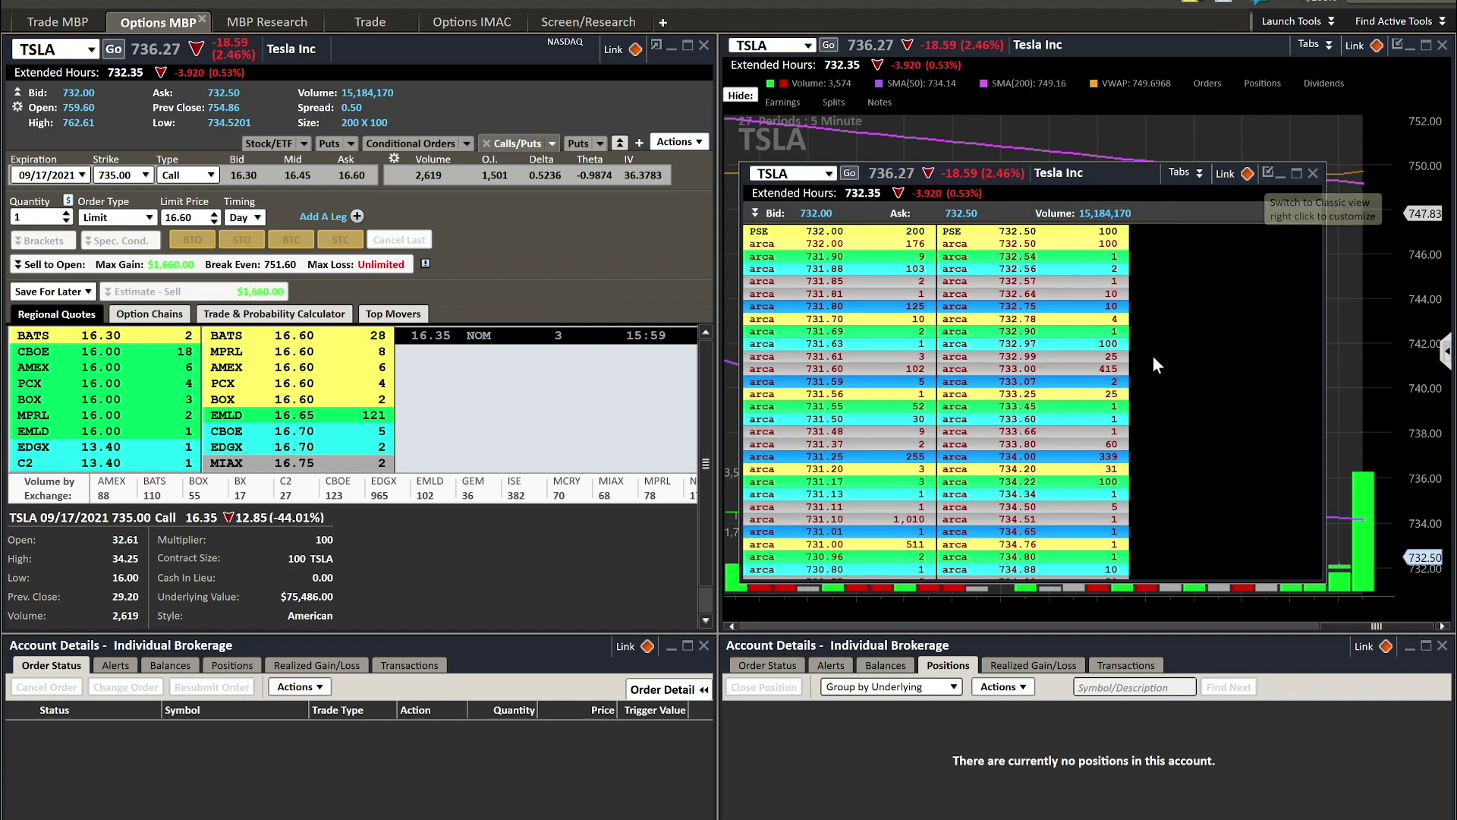
Place the compact TSLA depth window over the chart's right side and right-click its depth list.
left_click_drag(1129, 169, 833, 254)
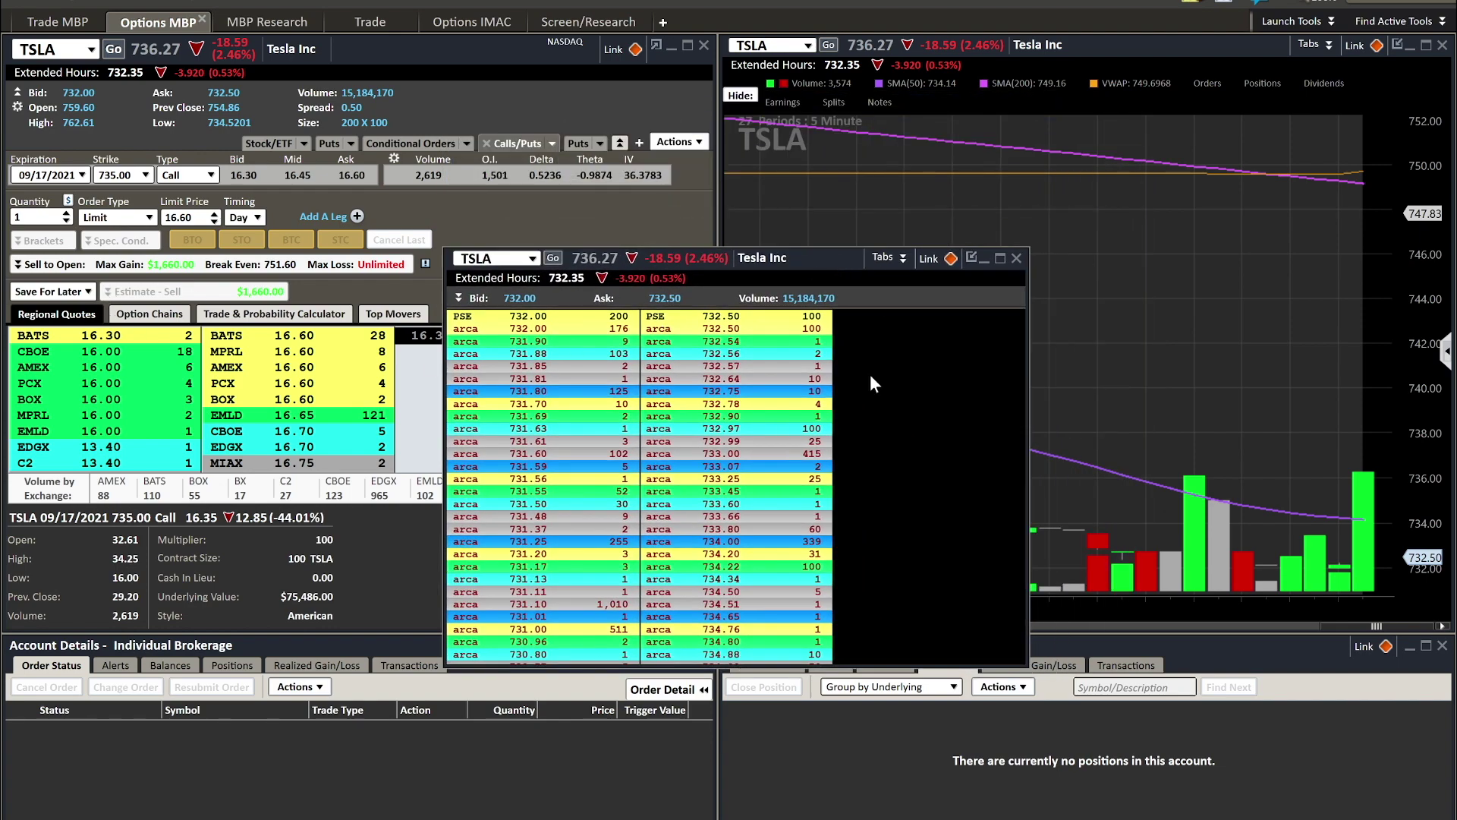
left_click_drag(789, 262, 1051, 197)
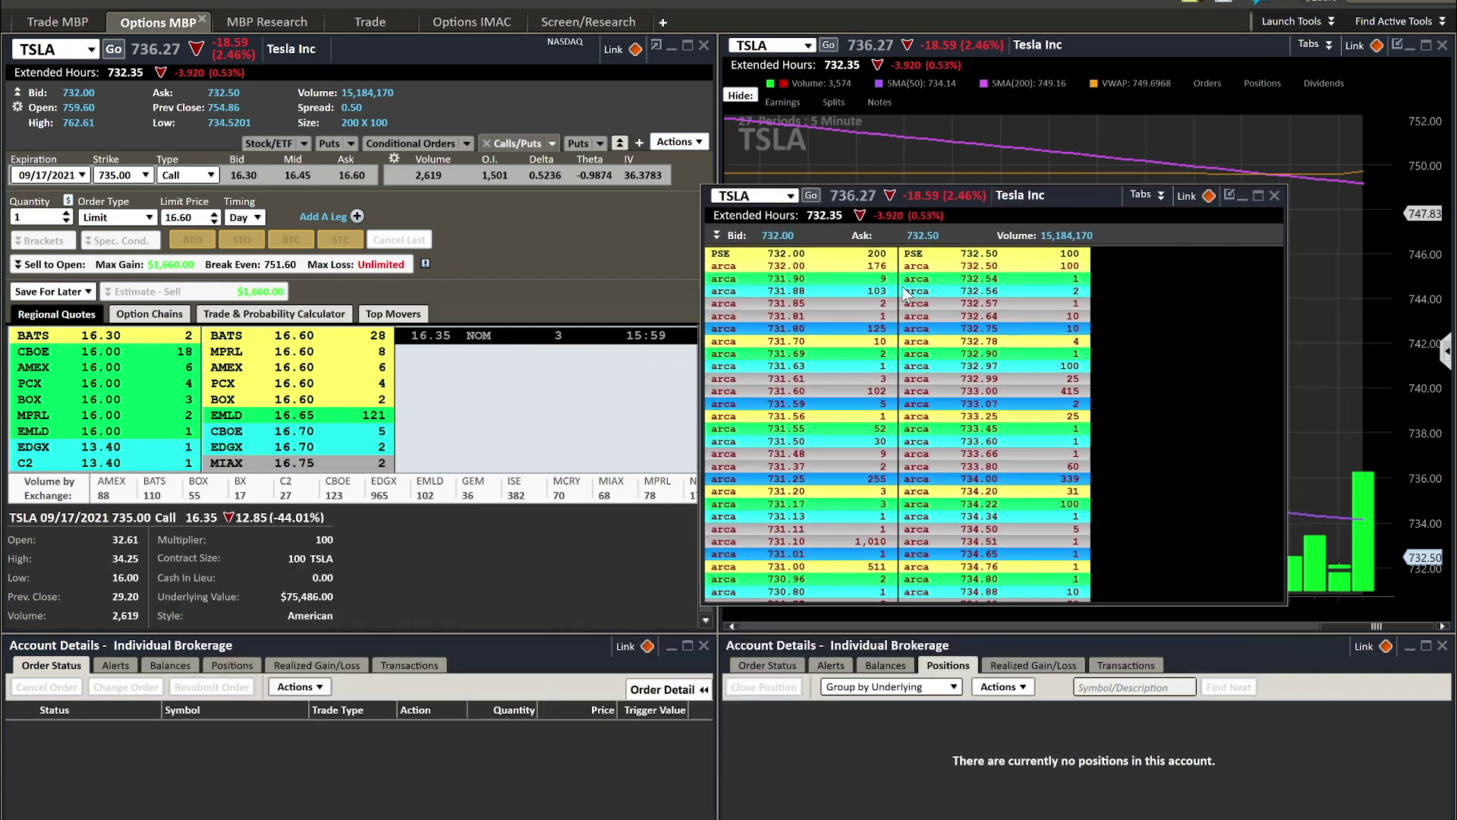
left_click_drag(906, 295, 497, 34)
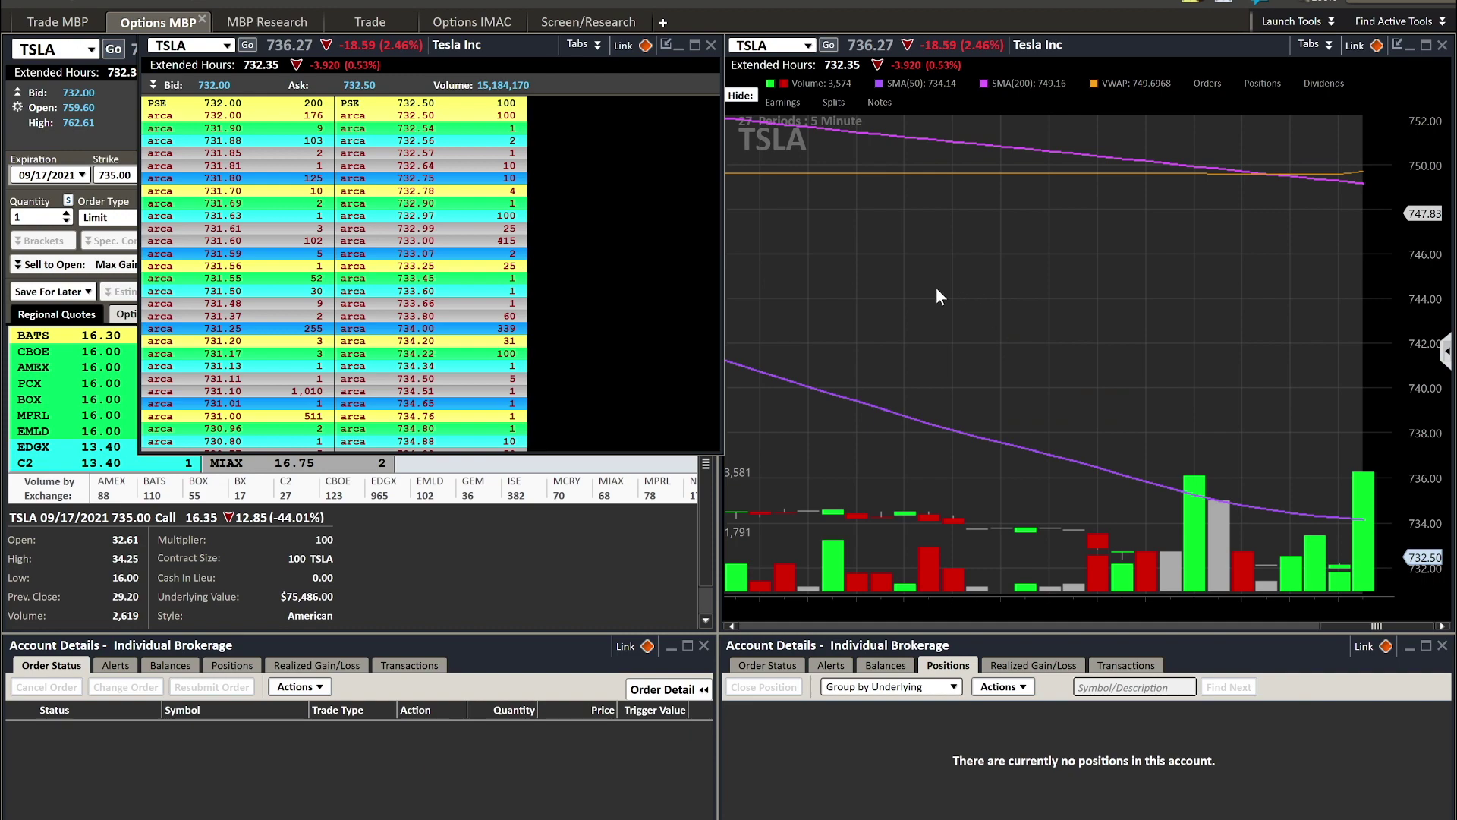
left_click_drag(583, 54, 1117, 205)
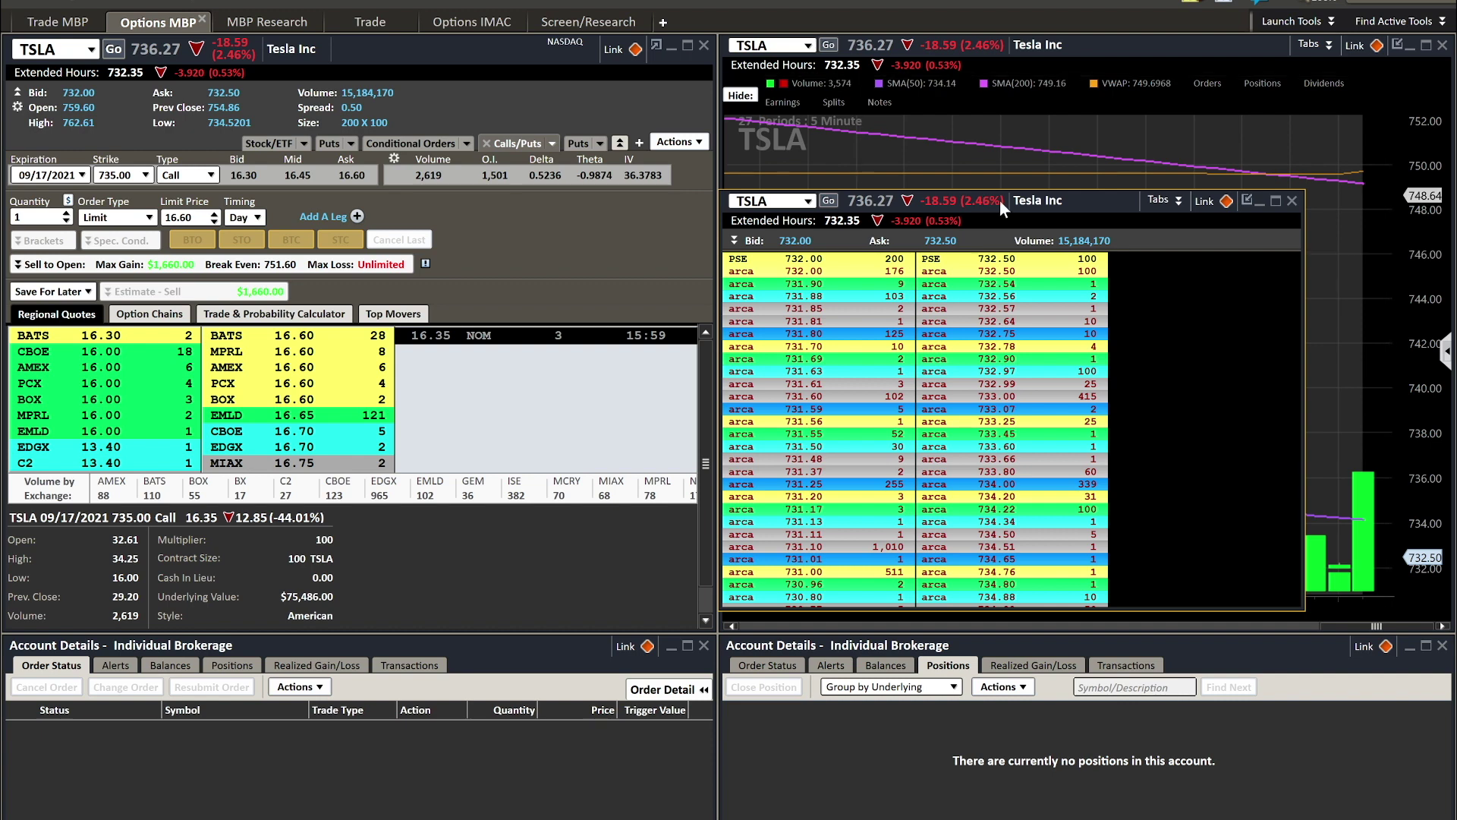
mouse_move(1062, 199)
left_mouse_down()
mouse_move(1062, 228)
mouse_move(1042, 243)
mouse_move(1073, 199)
left_mouse_up()
right_click(1013, 330)
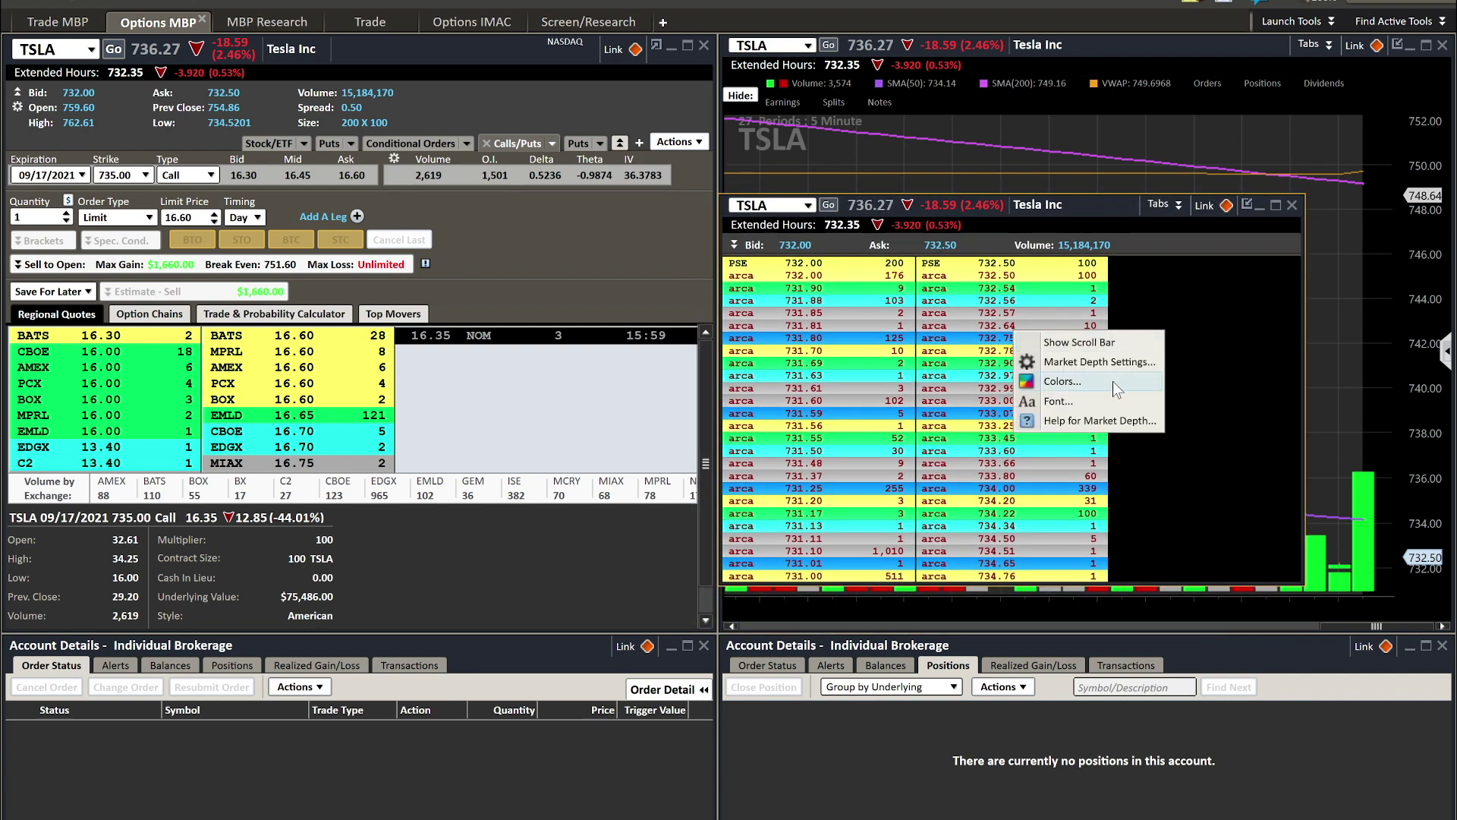
Set the depth list font to size 14 bold and confirm.
left_click(1072, 404)
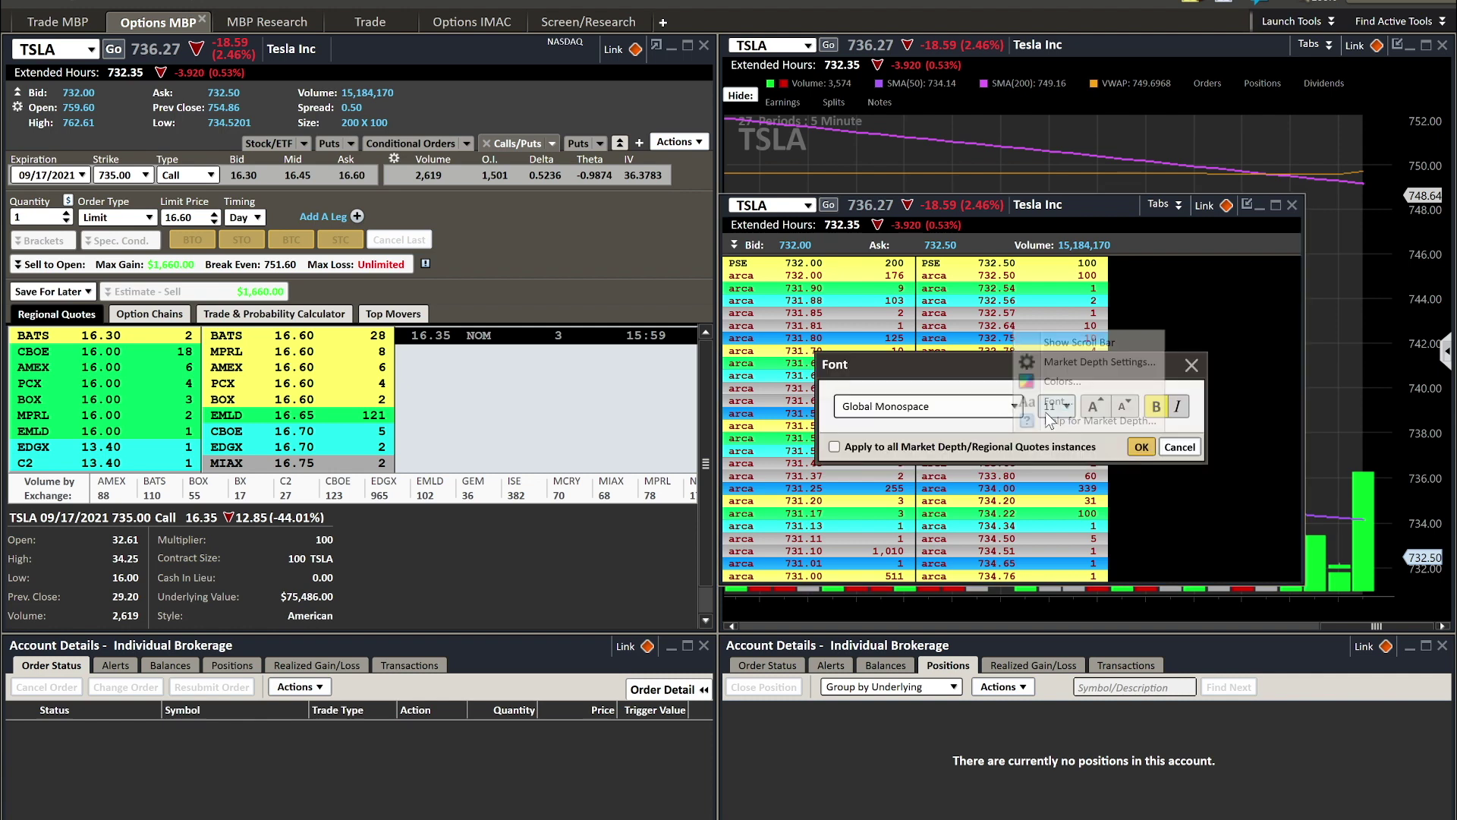
left_click(1094, 407)
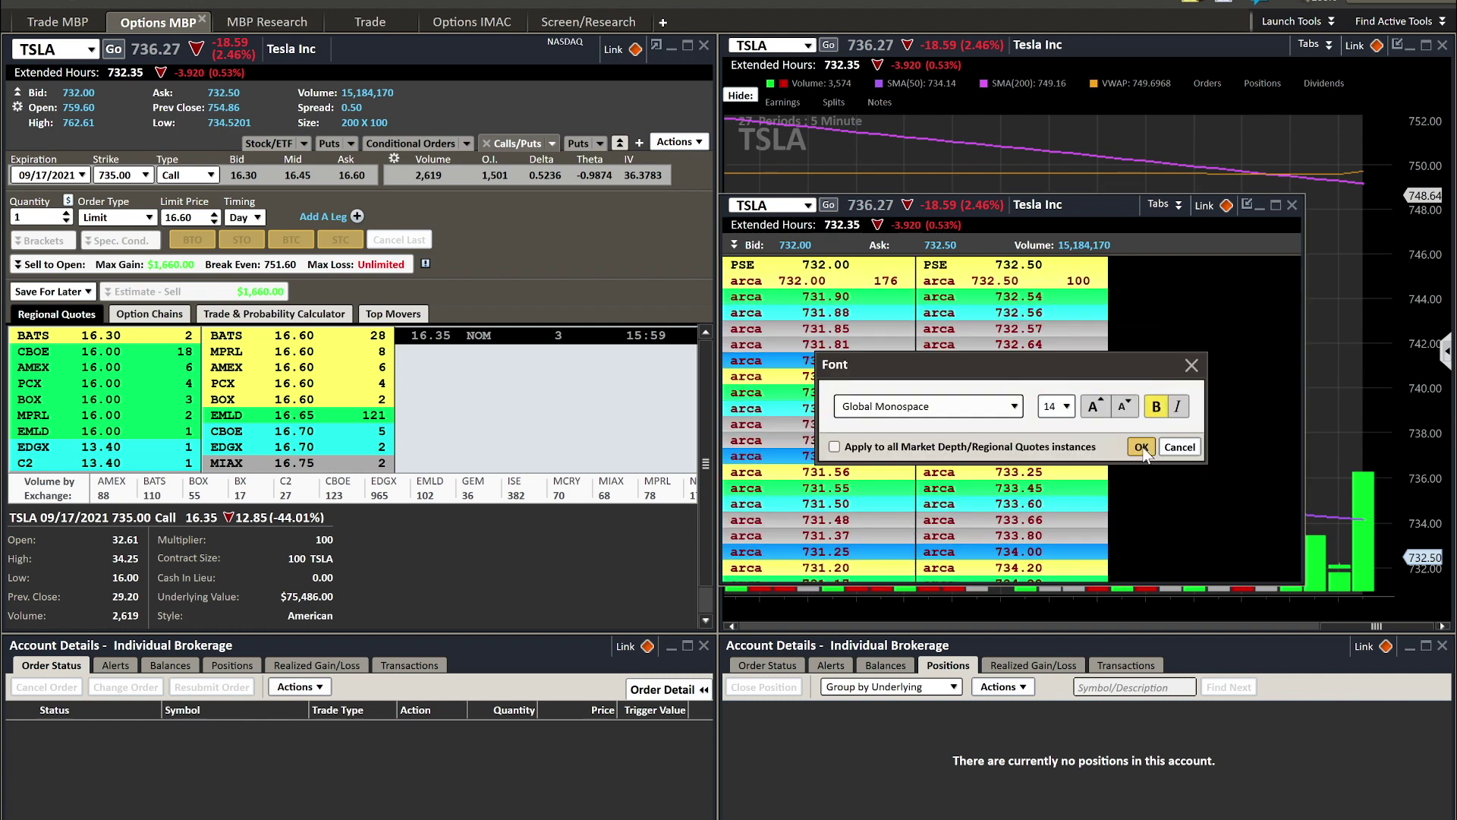
key("Return")
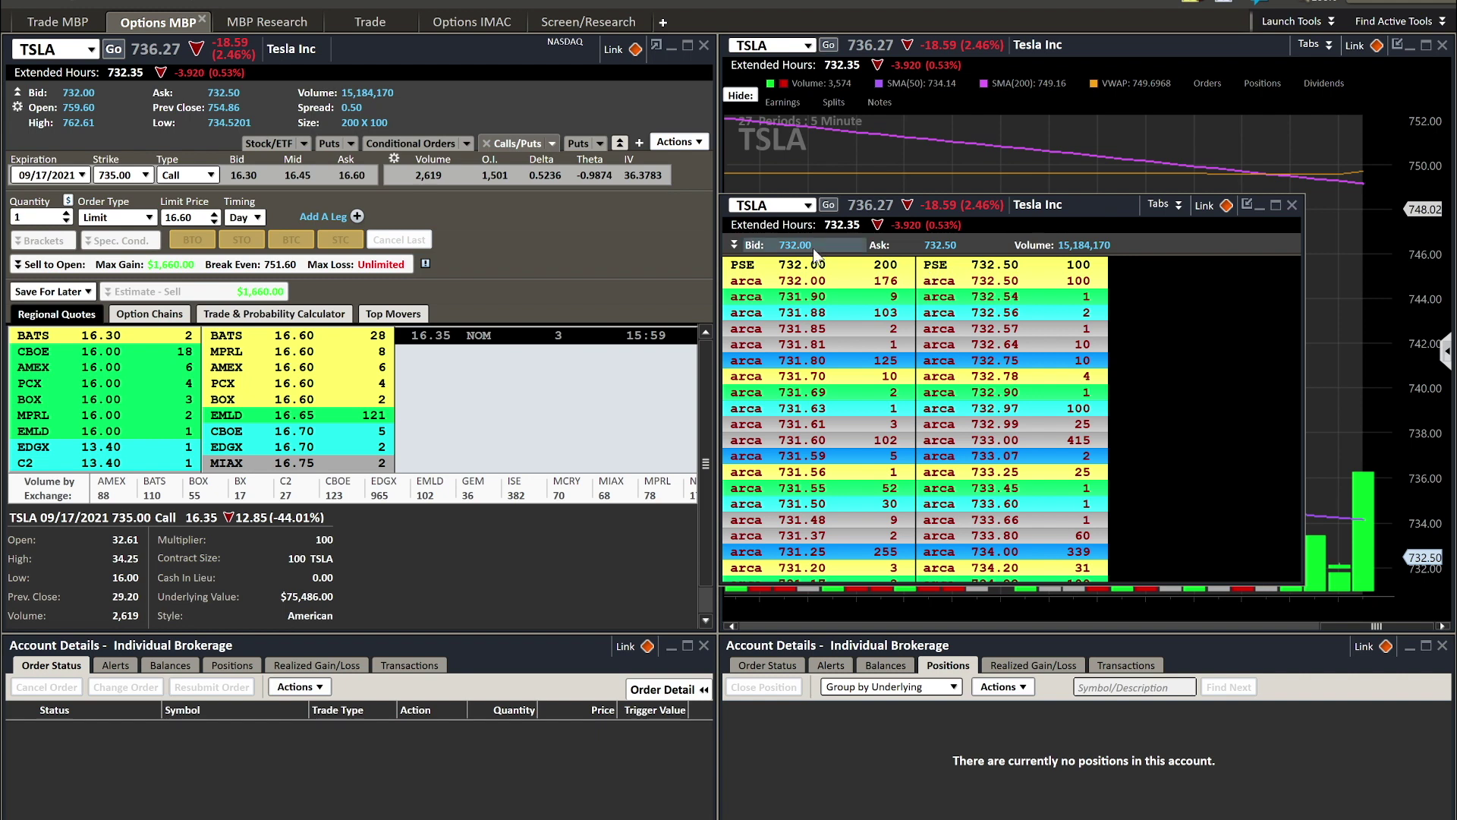
Reposition the TSLA depth window over the chart and switch it back to Classic view.
mouse_move(1078, 211)
left_mouse_down()
mouse_move(978, 155)
mouse_move(1074, 184)
left_mouse_up()
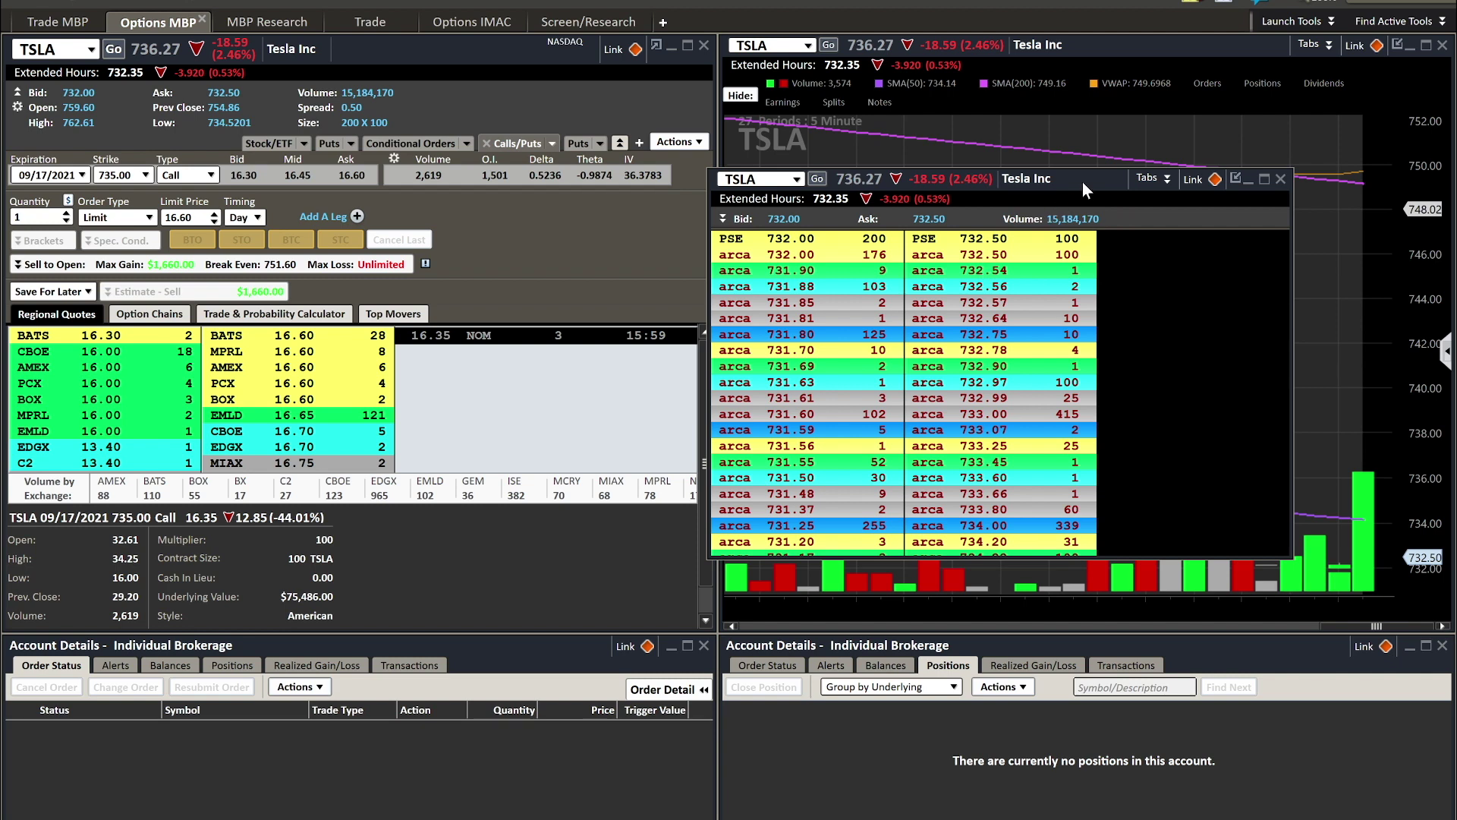
left_click_drag(1082, 181, 1114, 158)
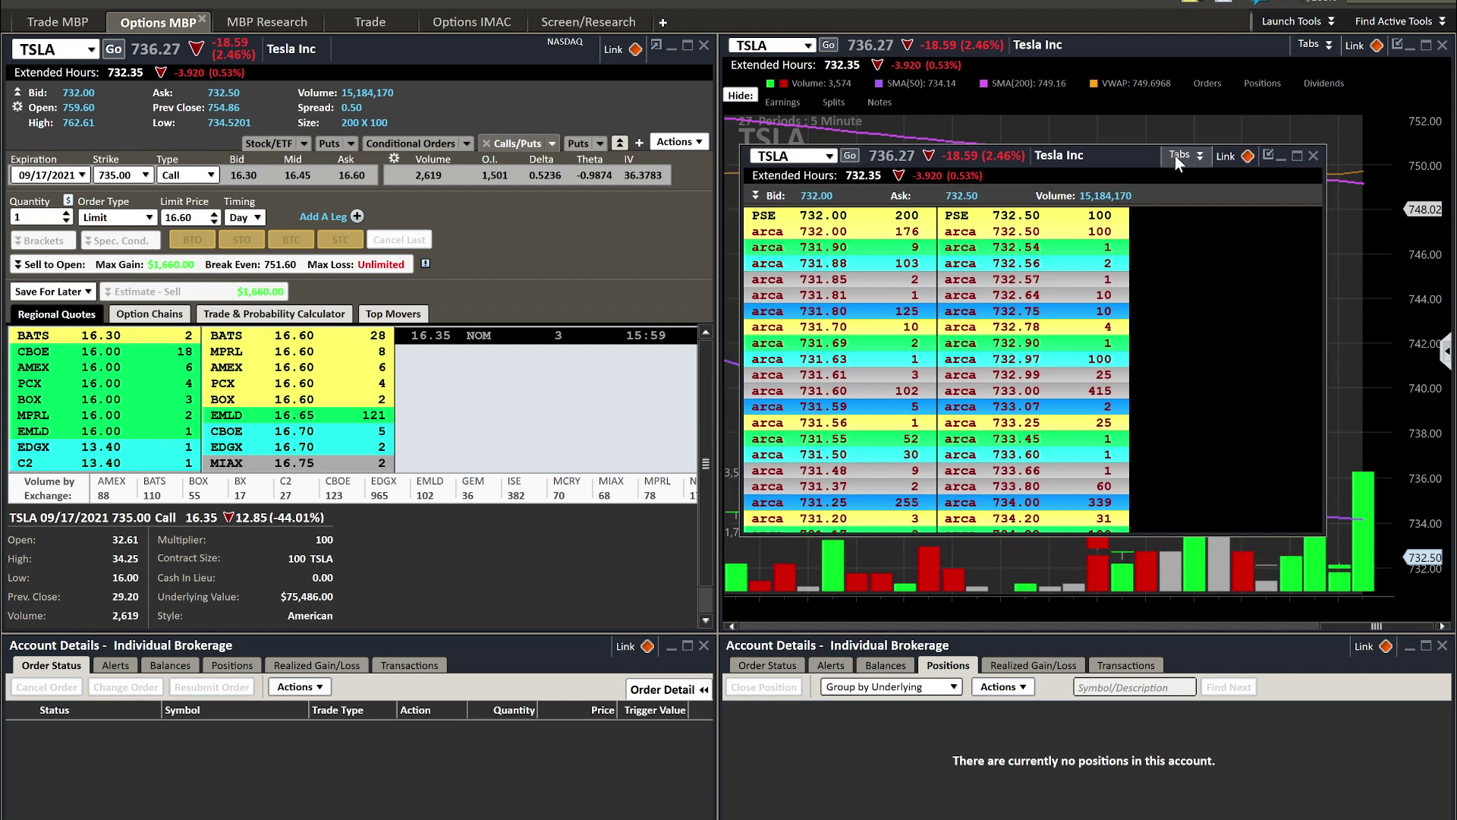
left_click(1175, 155)
left_click(1134, 147)
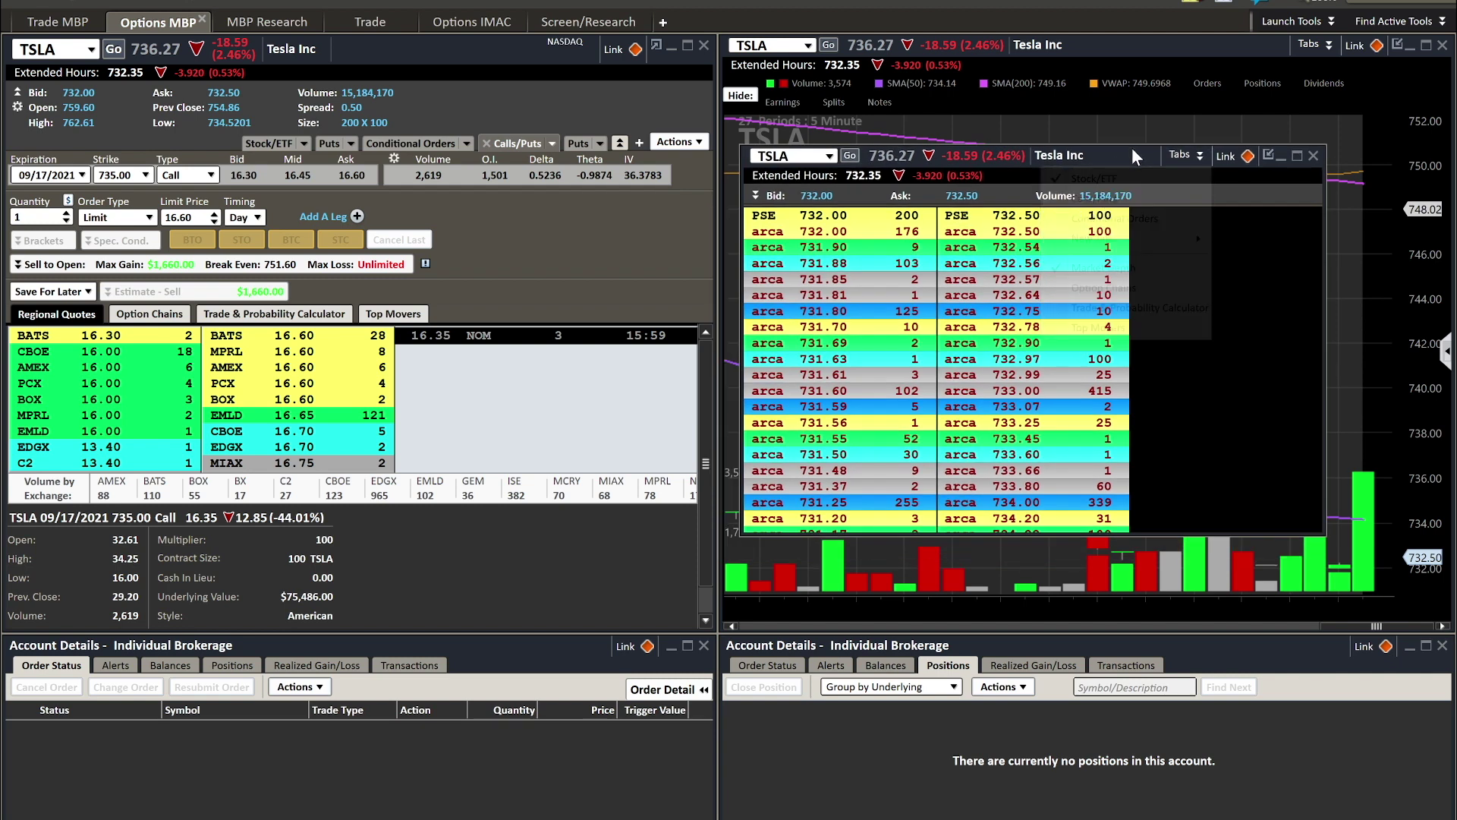
left_click(1266, 156)
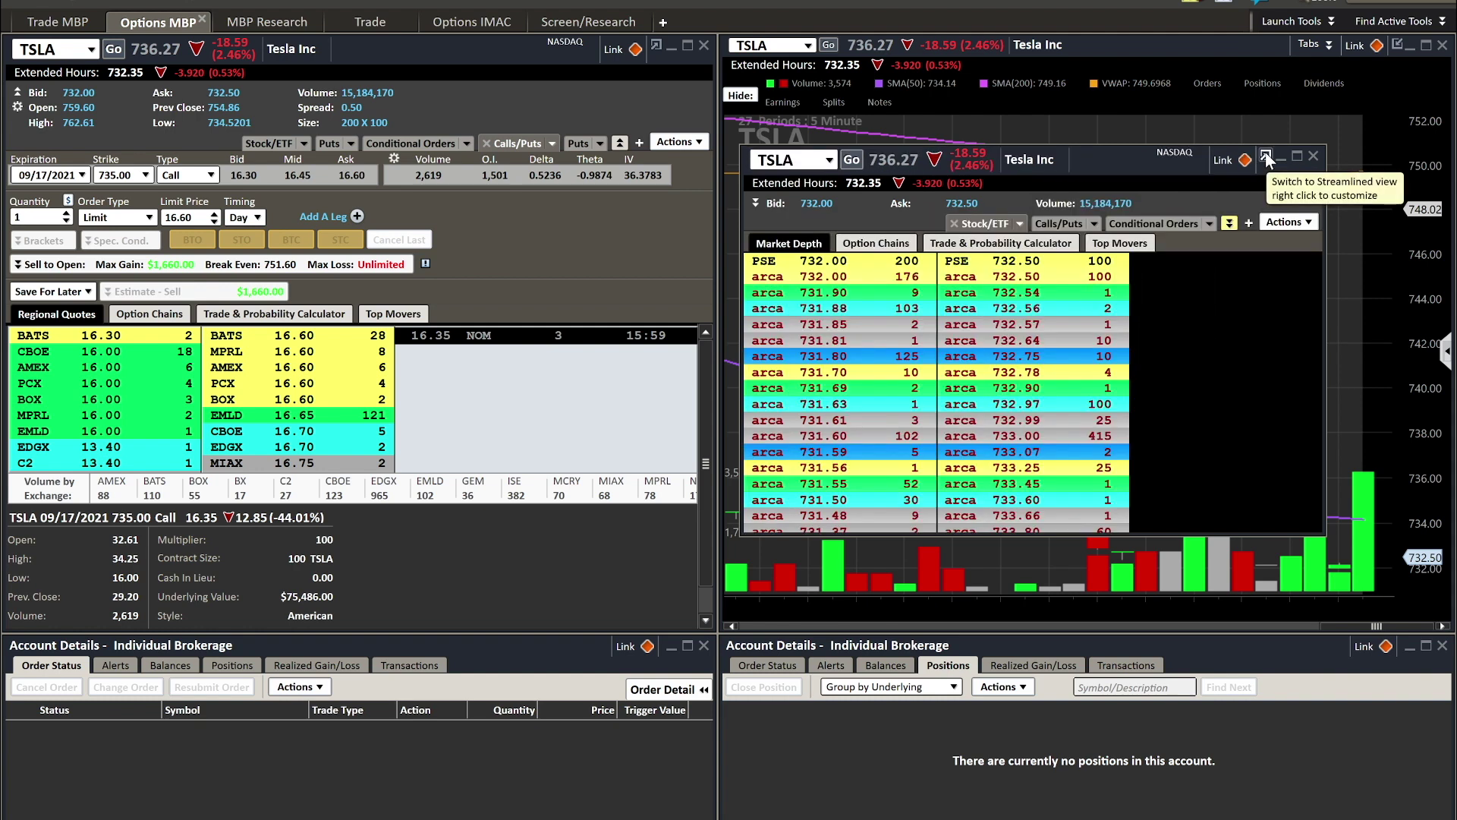
left_click(1265, 154)
left_click(1265, 154)
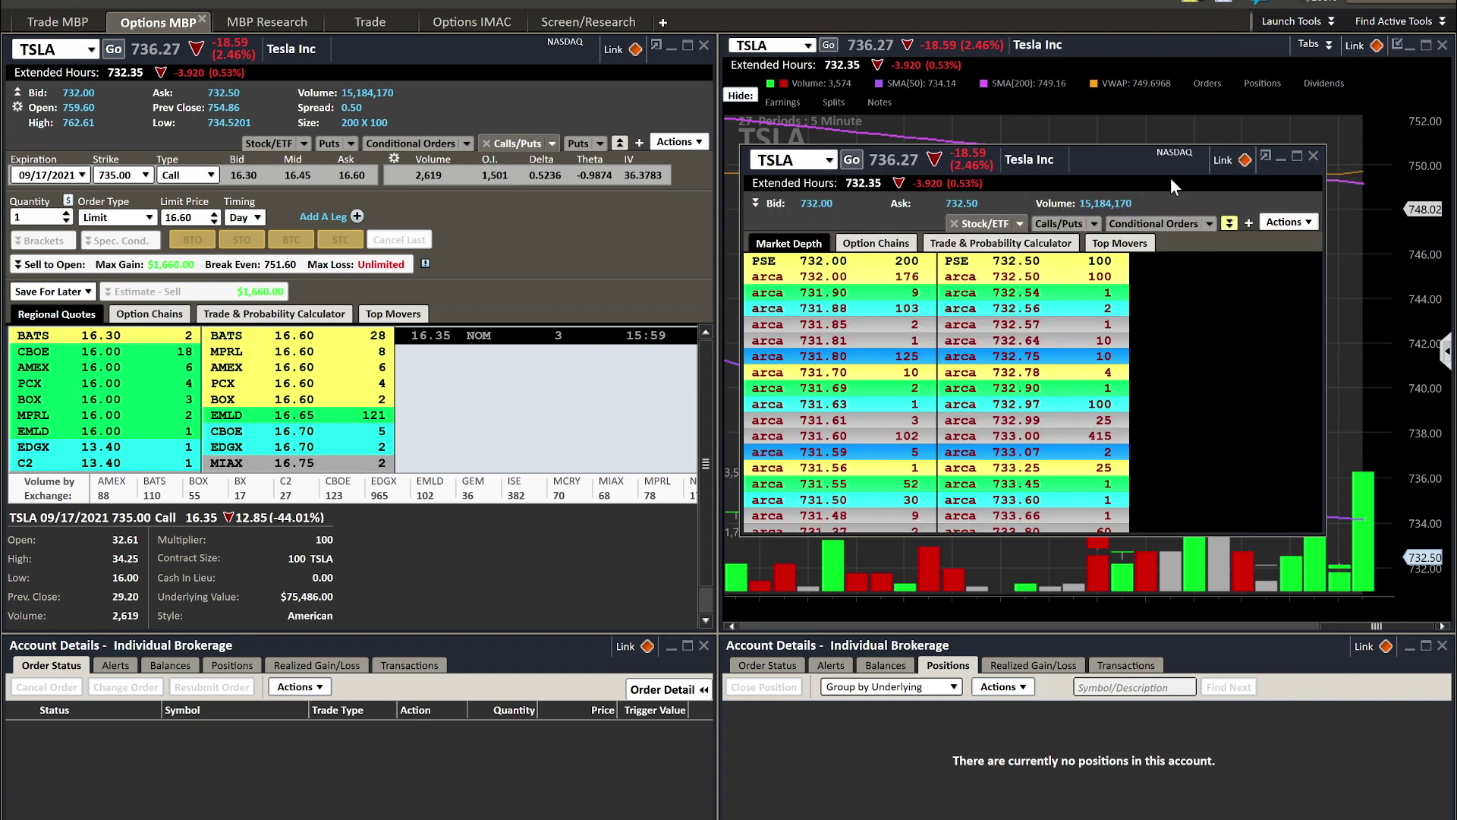
Expand the quote details and order entry section, then close the floating TSLA window.
left_click(756, 202)
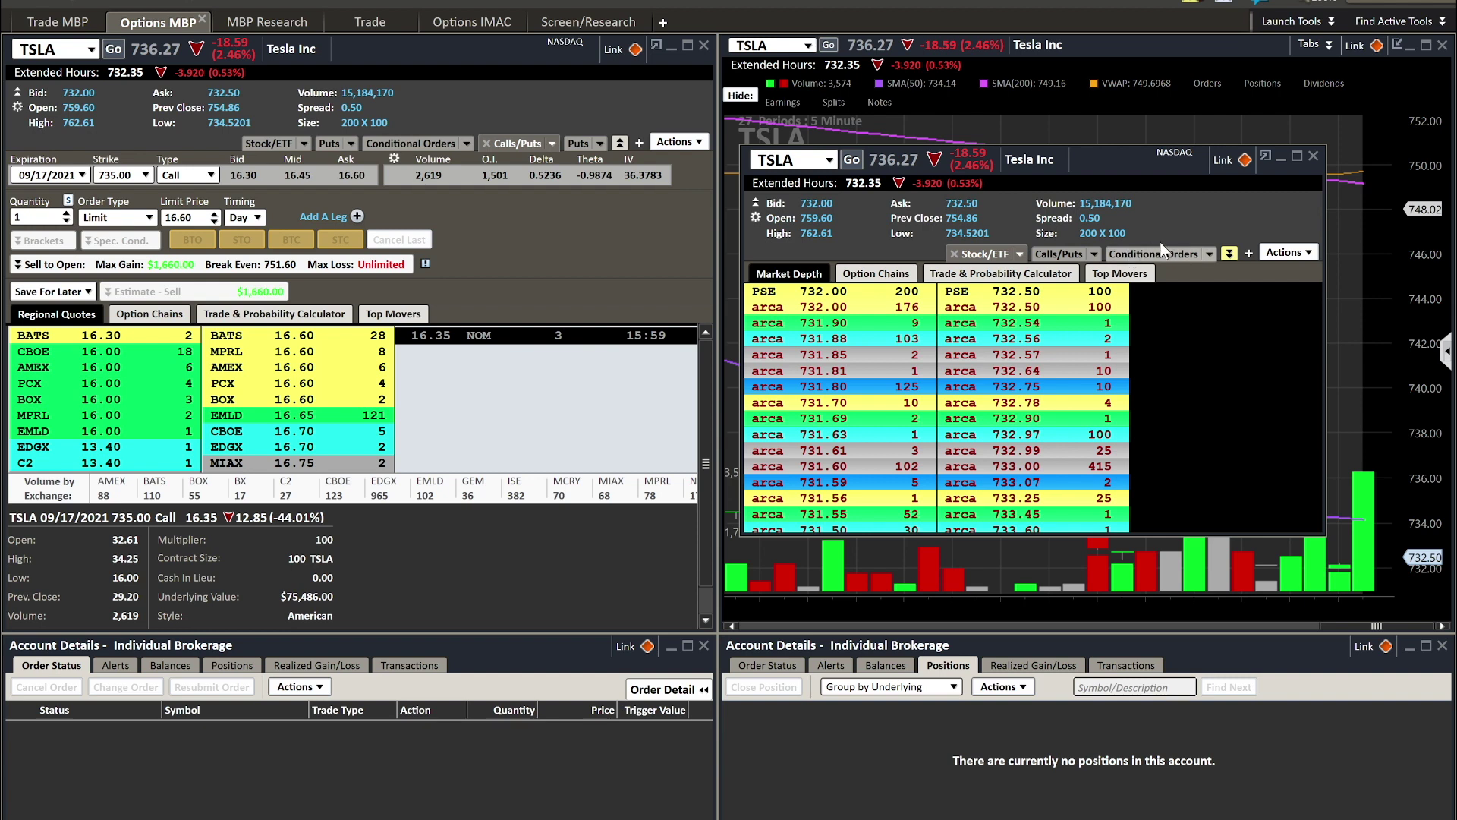
left_click(1229, 254)
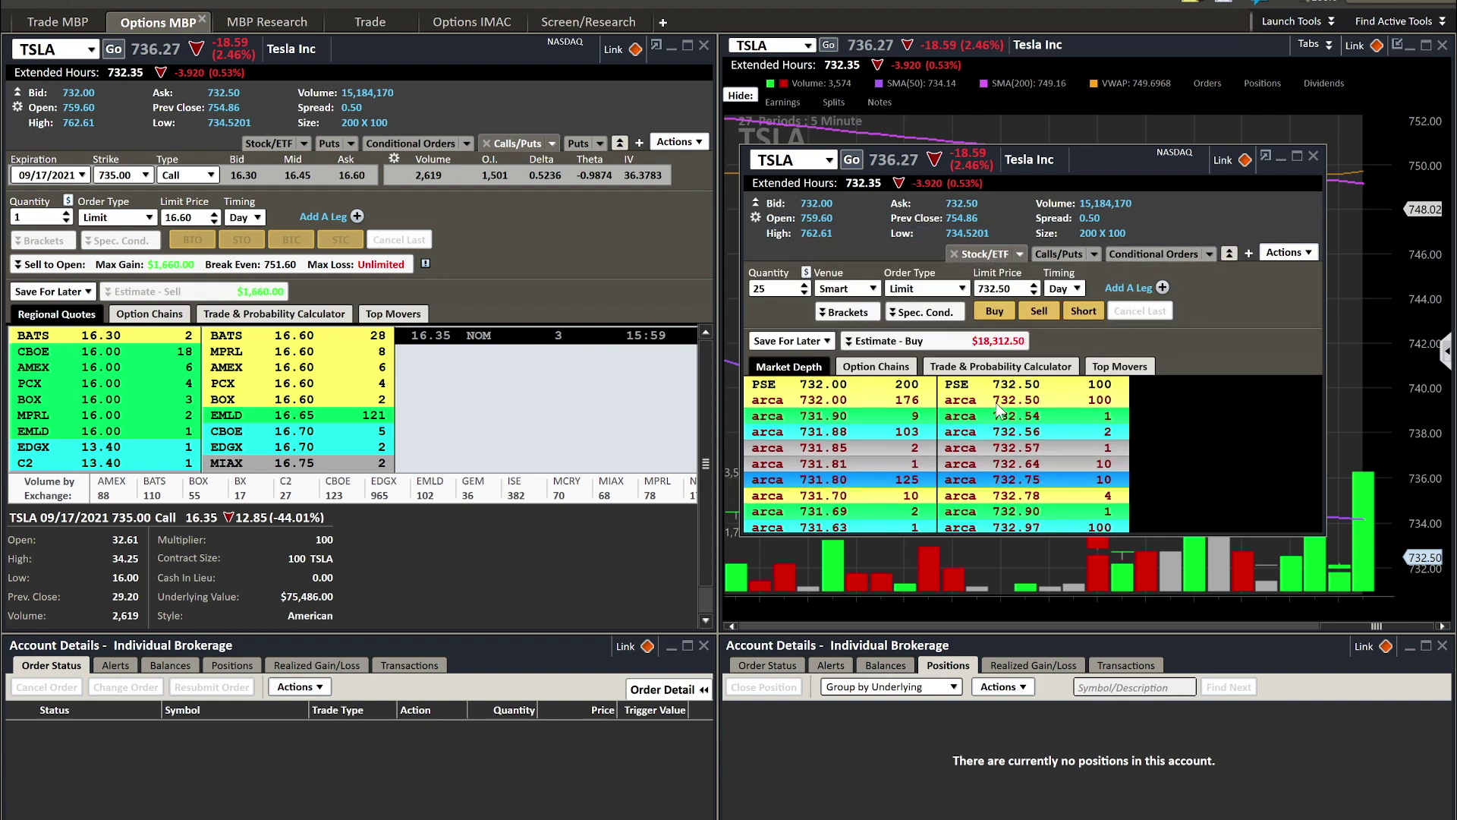
left_click_drag(1130, 164, 1091, 129)
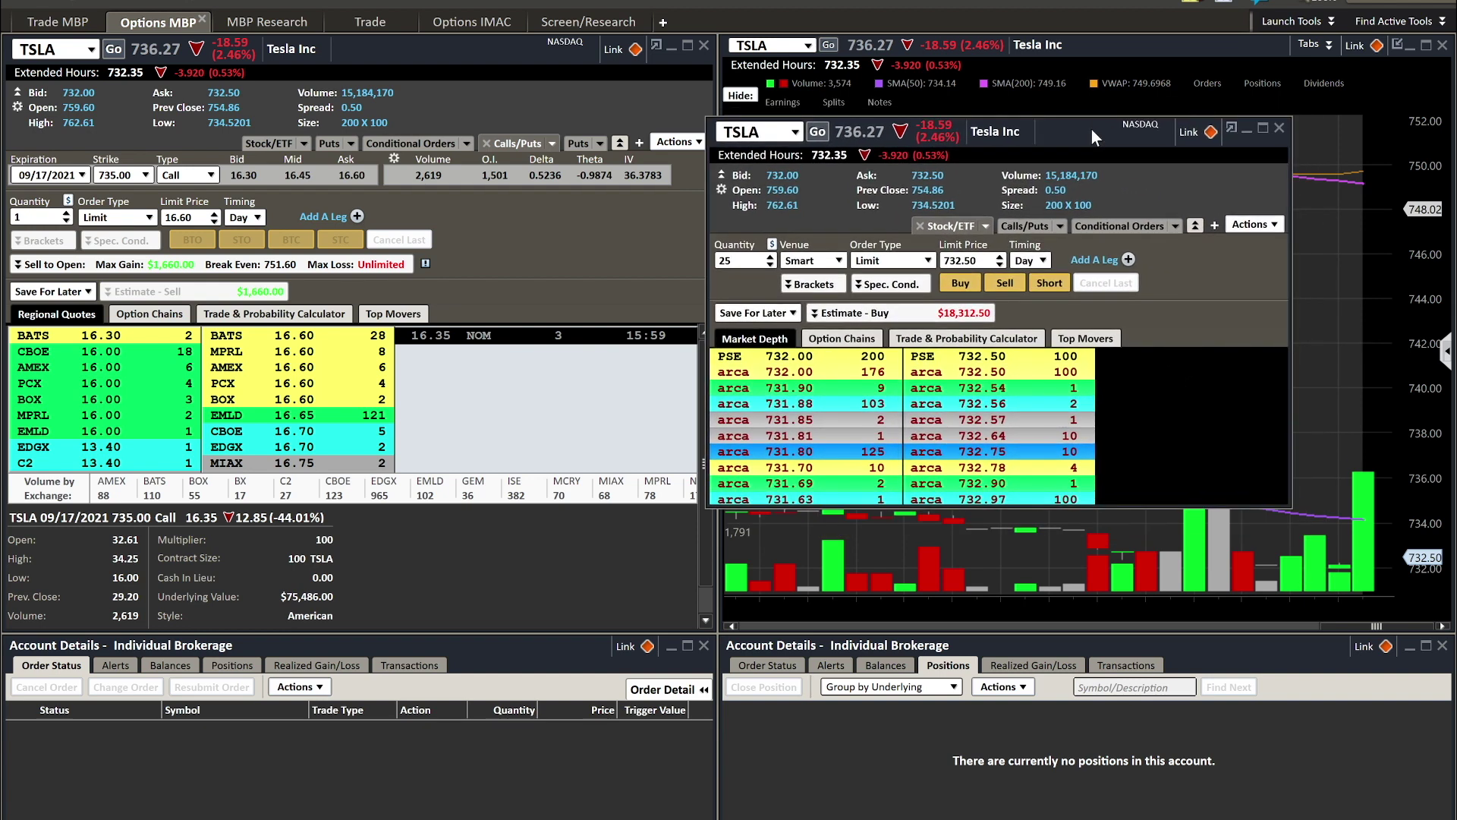
left_click(1279, 128)
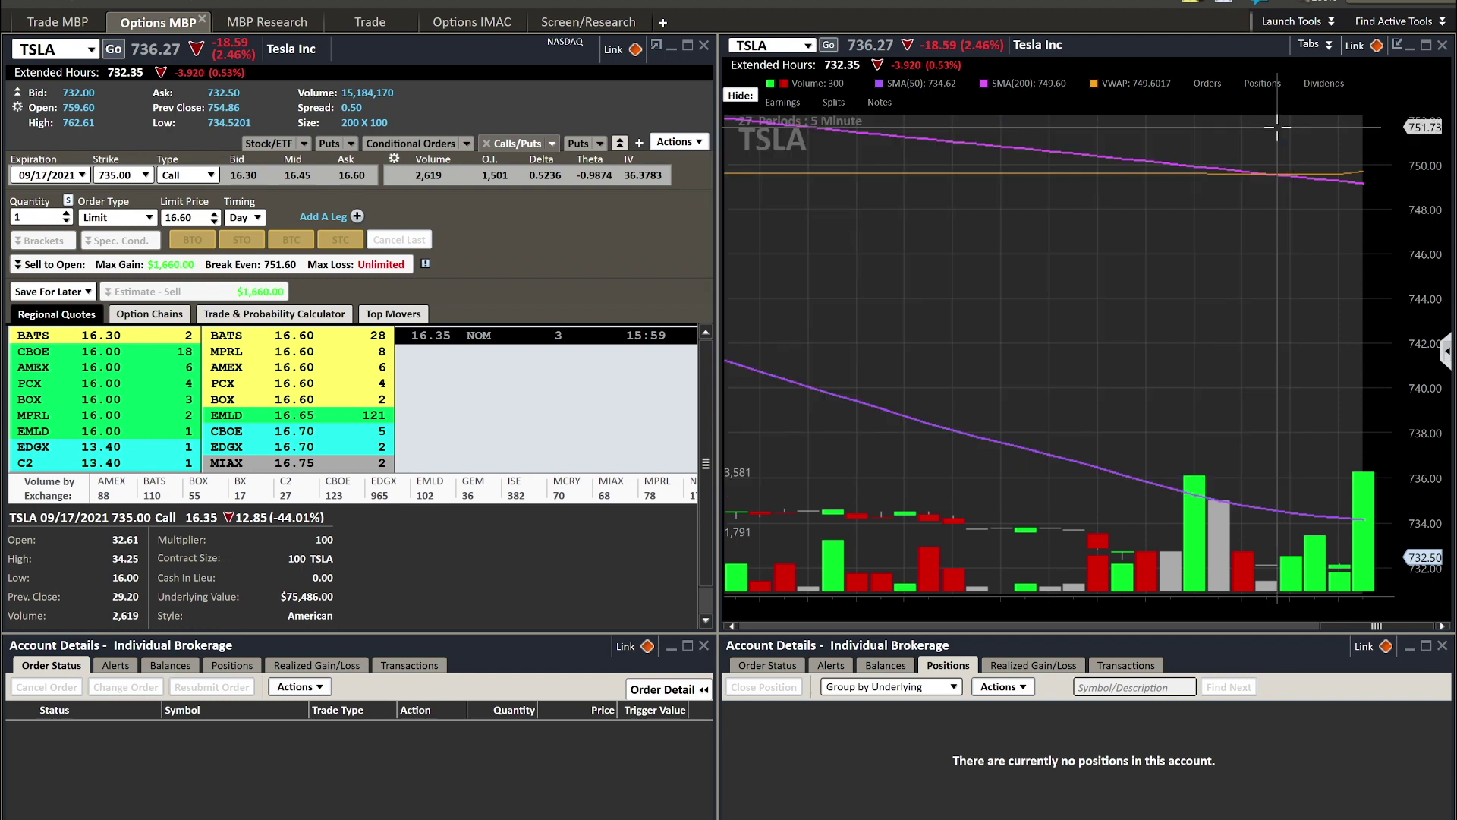